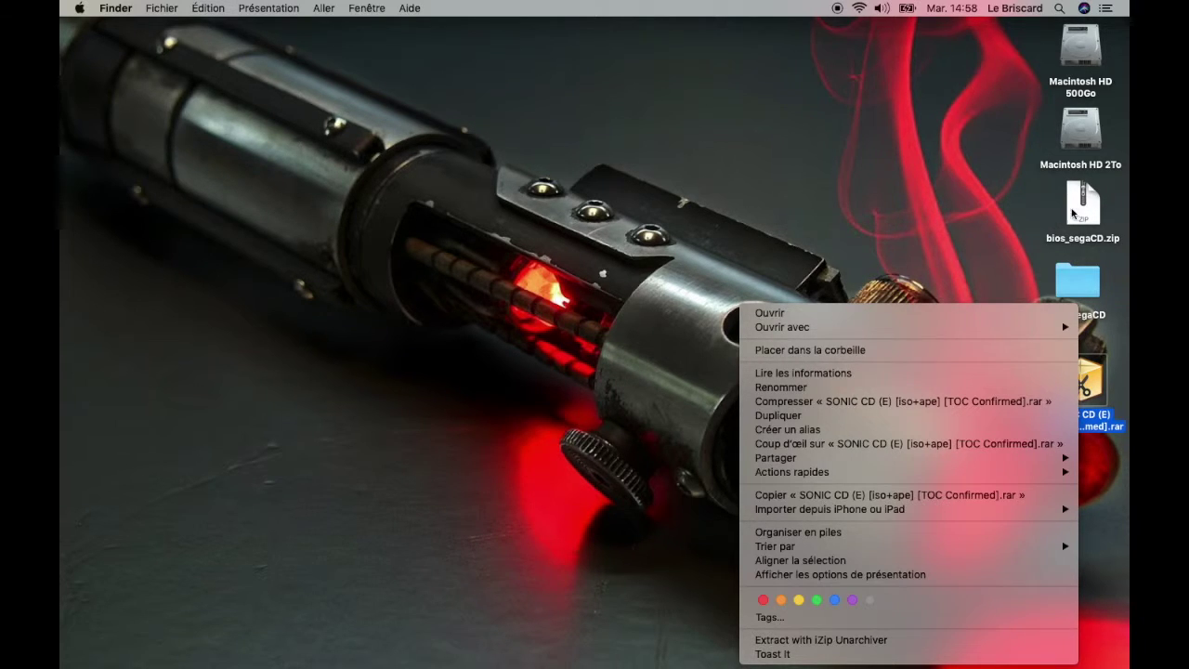
# - Extract the SONIC CD .rar archive with The Unarchiver (4.1.0) and open the extracted folder in an enlarged window
pyautogui.moveTo(843, 328)
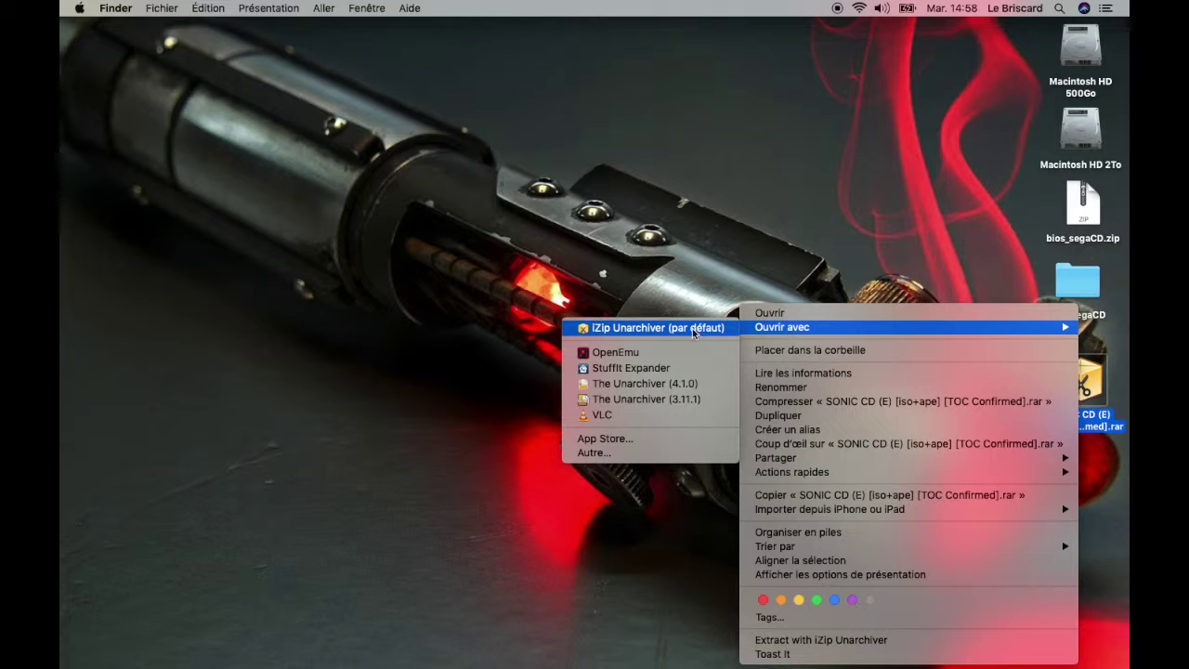
pyautogui.click(648, 383)
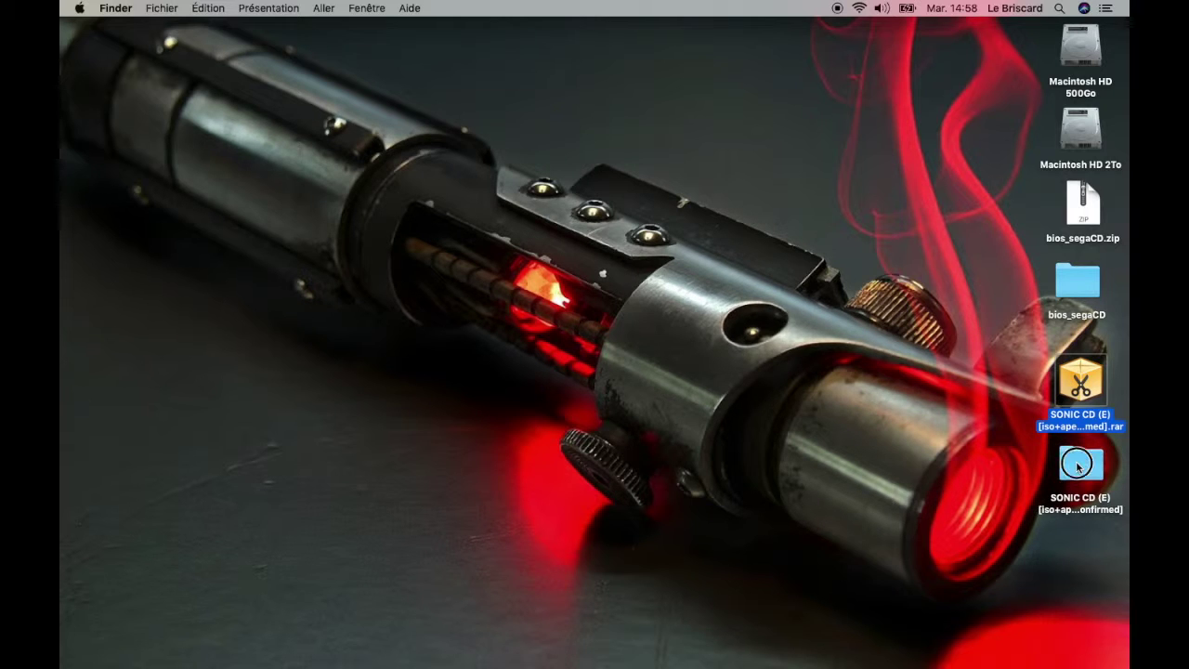
pyautogui.doubleClick(1078, 467)
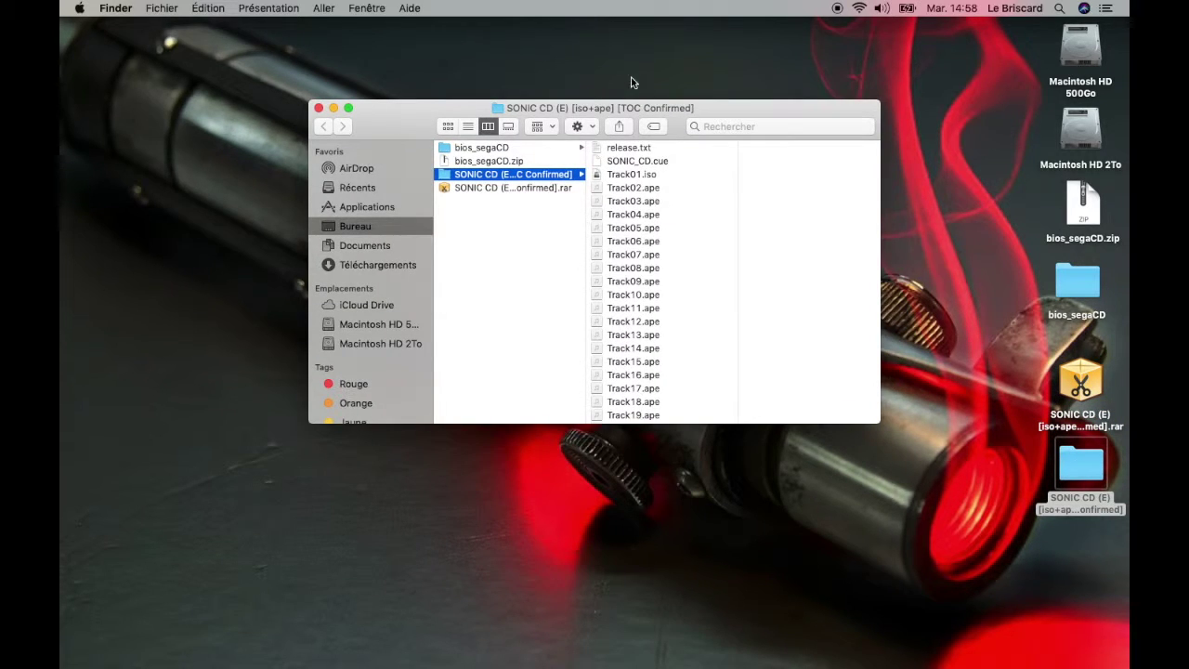
pyautogui.moveTo(643, 107); pyautogui.dragTo(403, 25)
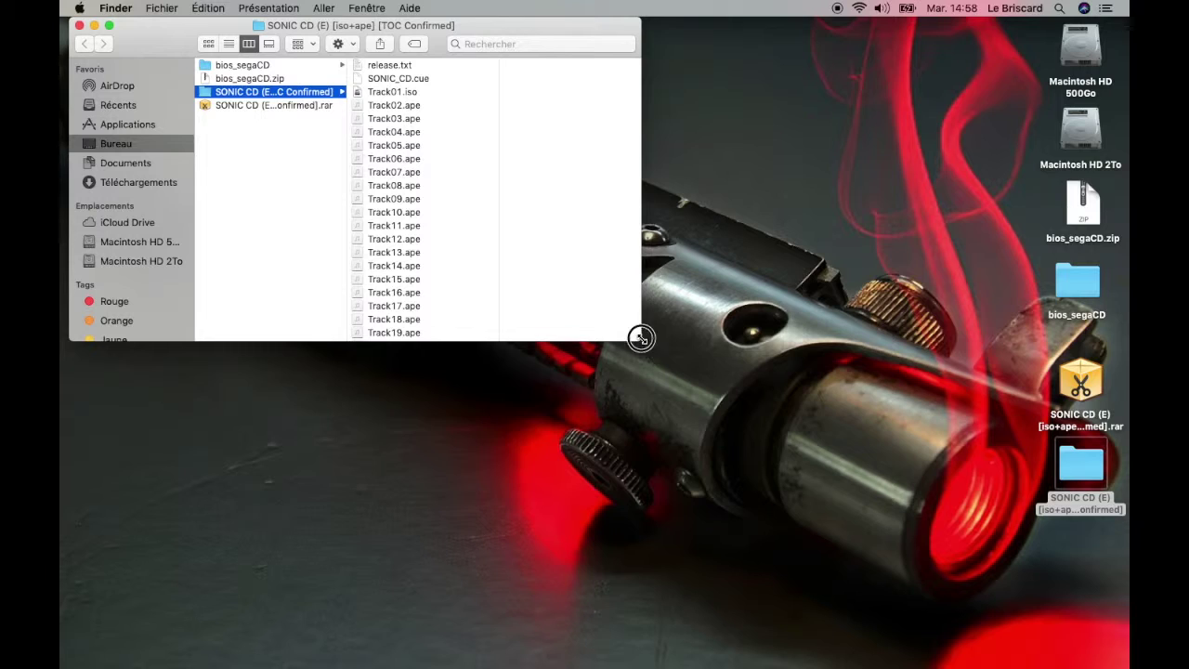
pyautogui.moveTo(640, 340); pyautogui.dragTo(1120, 572)
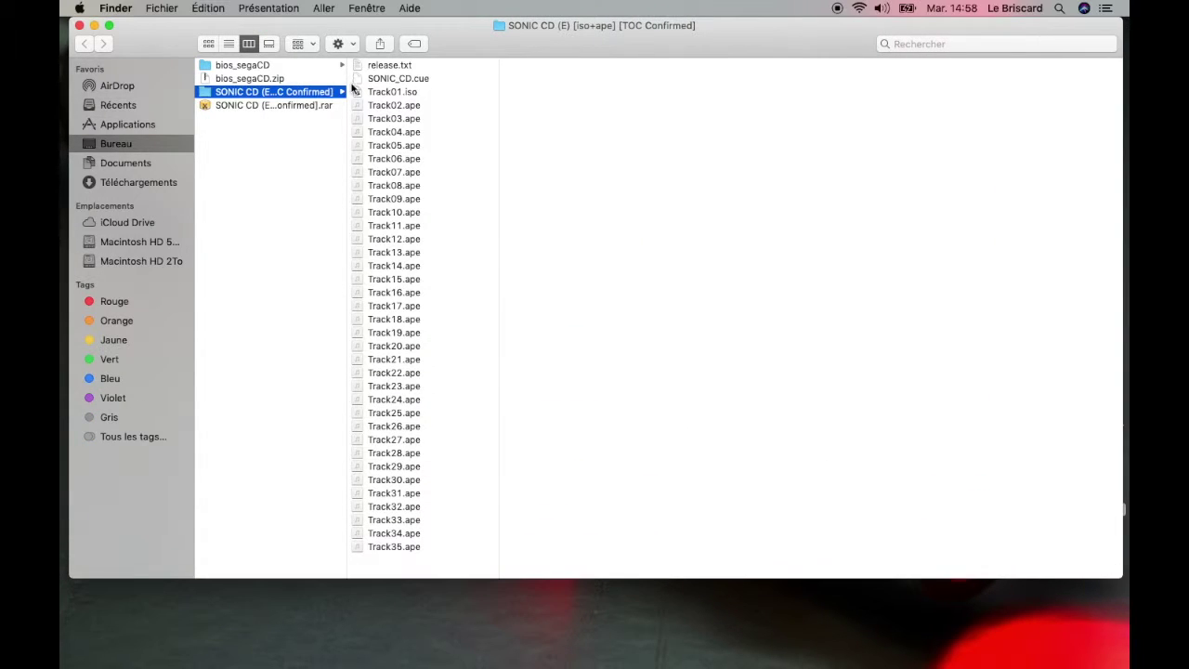
# - Delete release.txt from the extracted SONIC CD folder
pyautogui.click(374, 65)
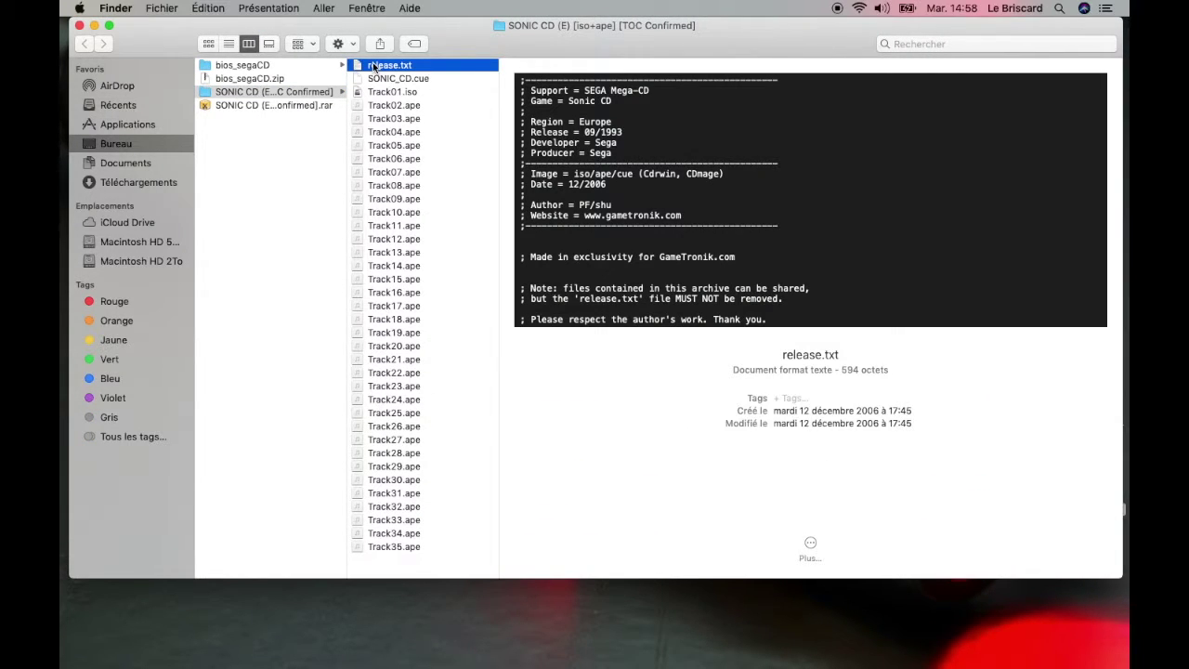
pyautogui.press('super+BackSpace')
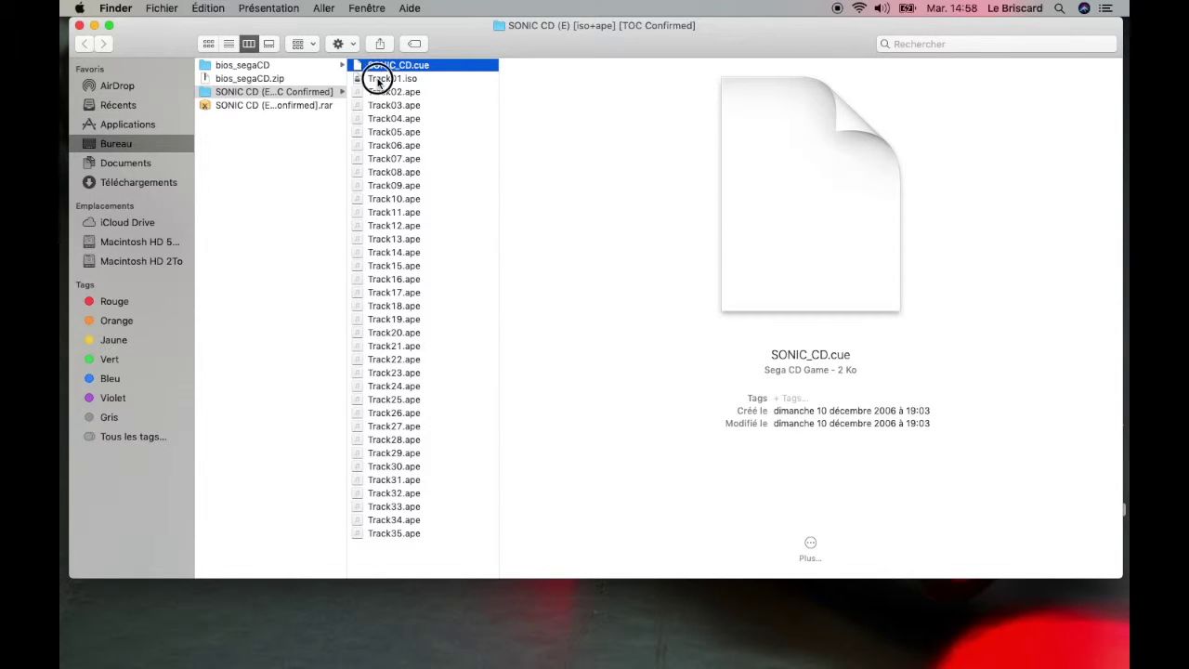
# - Review the game's Track01.iso, the Track02 to Track35 .ape files and SONIC_CD.cue in the folder
pyautogui.click(379, 81)
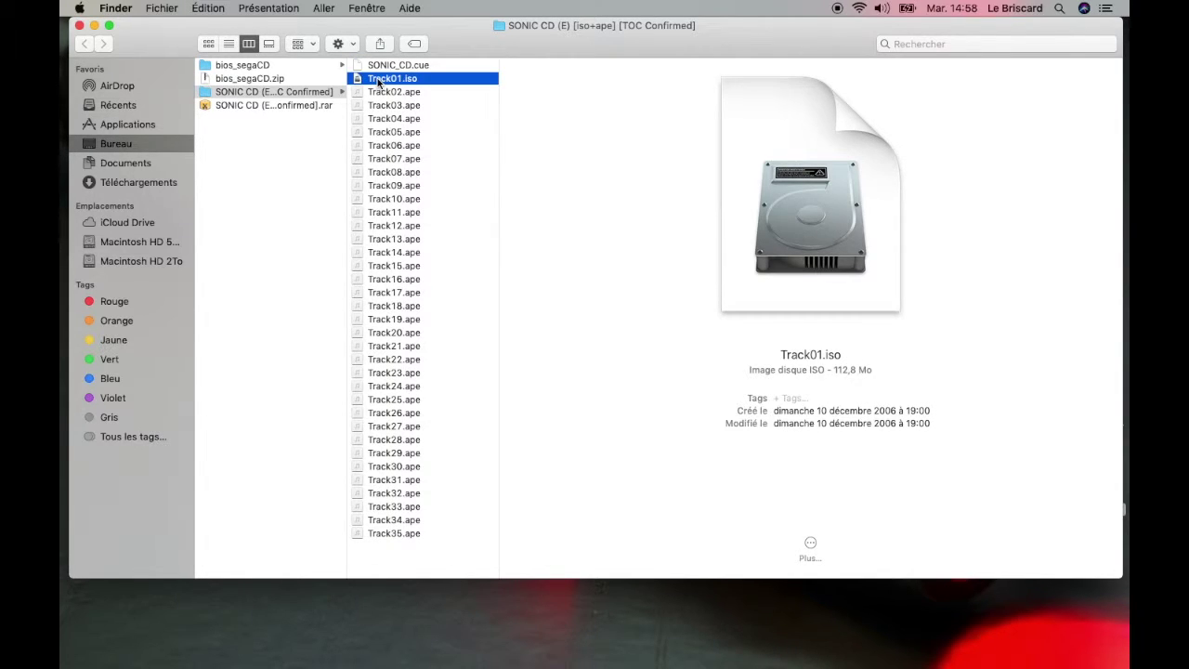
pyautogui.moveTo(445, 97); pyautogui.dragTo(448, 536)
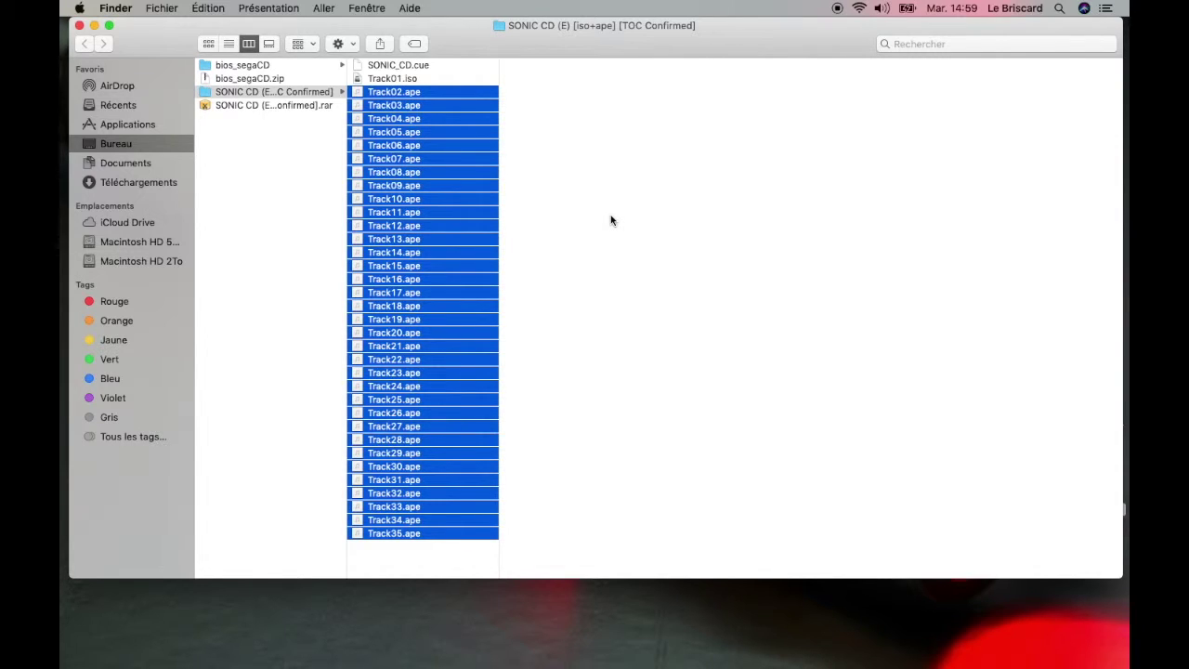
pyautogui.click(446, 65)
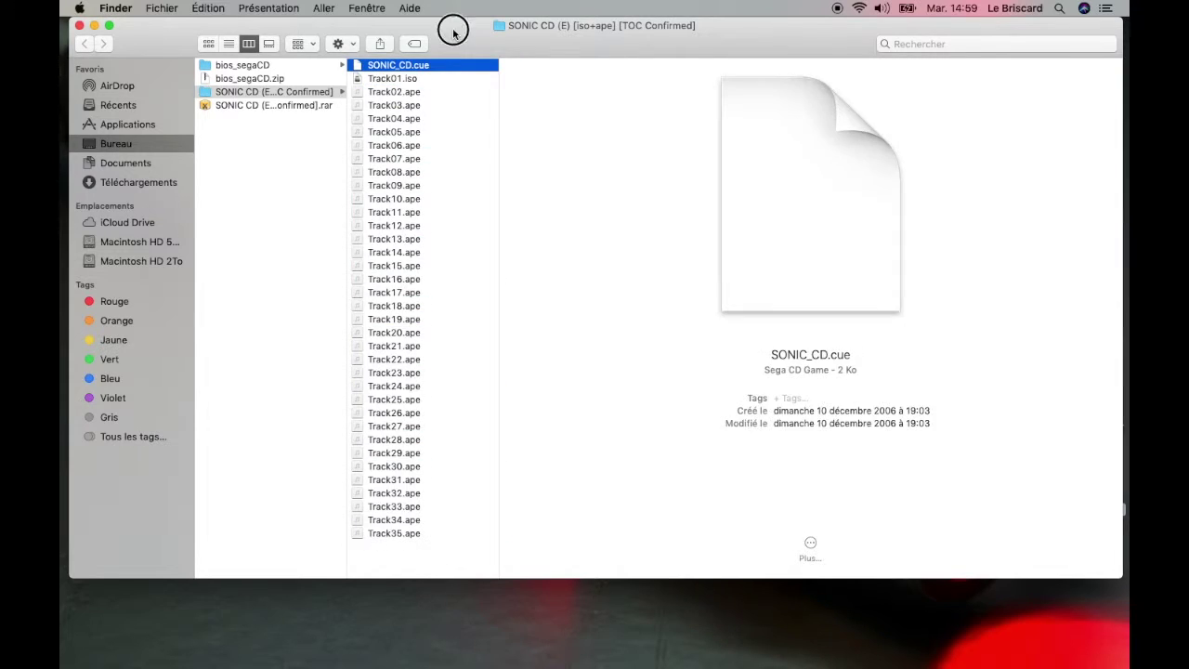
# - Switch to OpenEmu and close the SONIC CD folder window
pyautogui.moveTo(451, 26); pyautogui.dragTo(656, 57)
pyautogui.moveTo(84, 165)
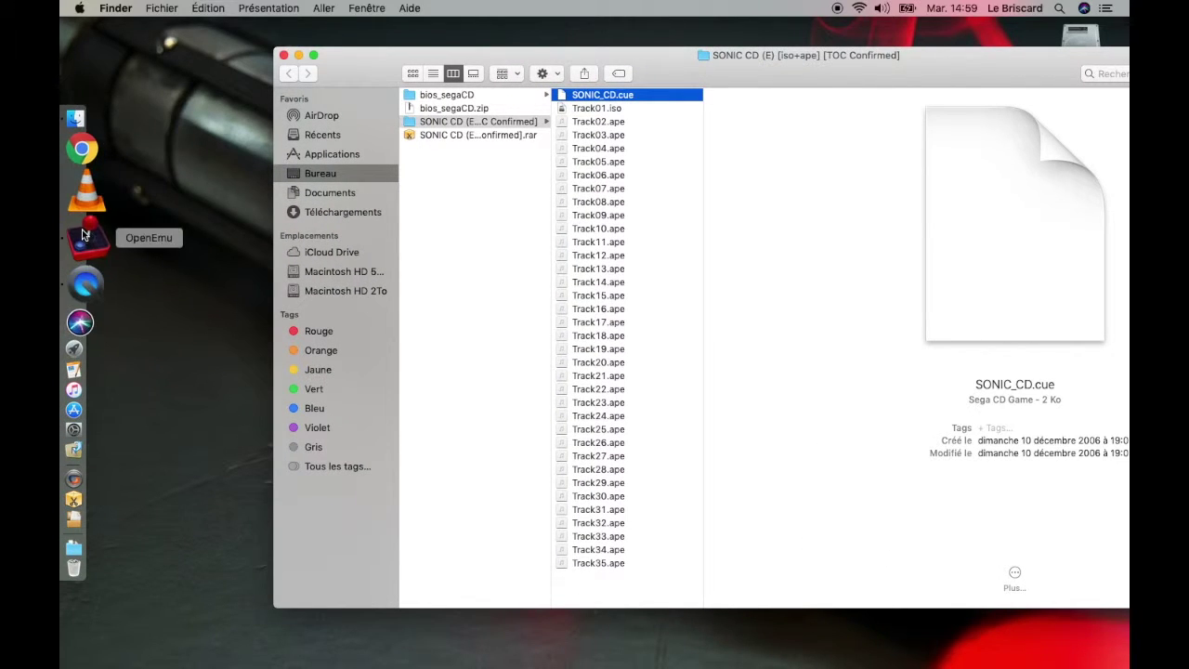
pyautogui.click(83, 234)
pyautogui.moveTo(1011, 30); pyautogui.dragTo(530, 70)
pyautogui.click(858, 71)
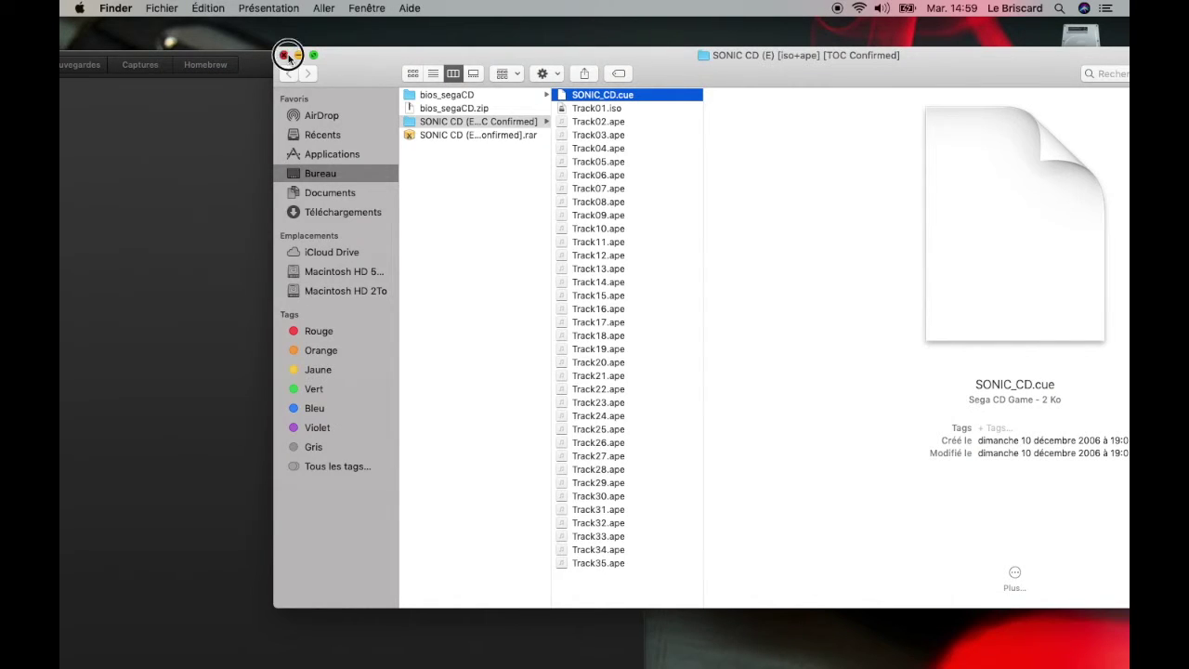
pyautogui.click(288, 56)
# - Reposition the OpenEmu window to view its Sega Mega-CD library, and hide the application
pyautogui.moveTo(287, 56); pyautogui.dragTo(684, 45)
pyautogui.moveTo(1097, 449); pyautogui.dragTo(628, 264)
pyautogui.moveTo(673, 44); pyautogui.dragTo(849, 28)
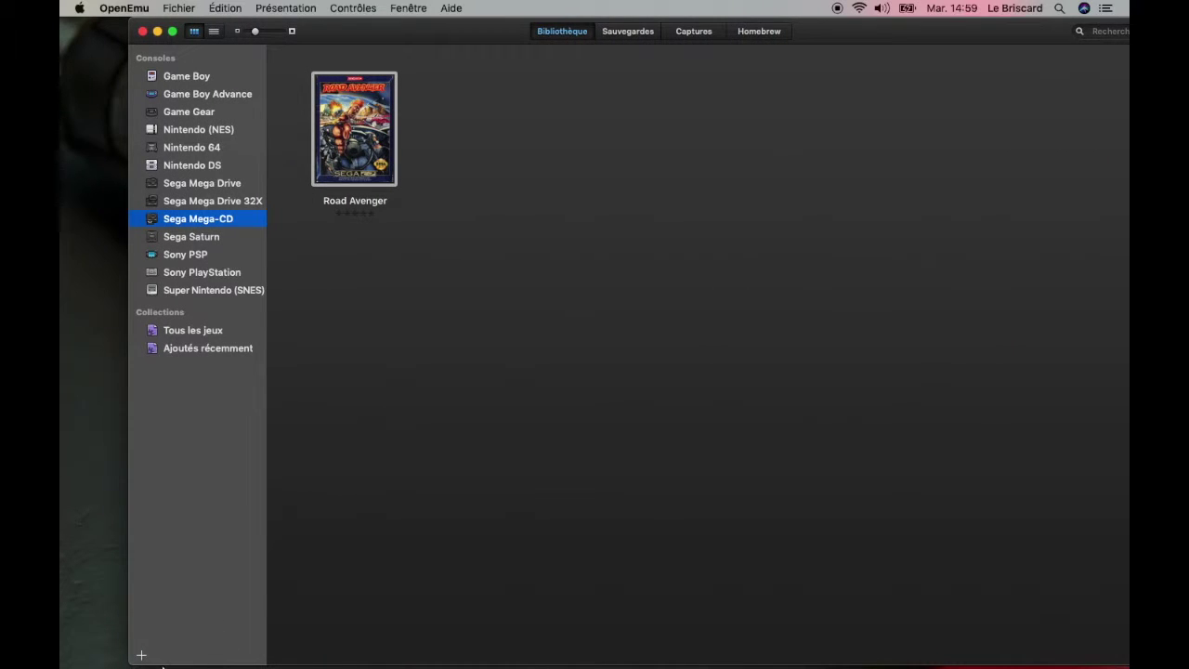
pyautogui.moveTo(882, 34); pyautogui.dragTo(627, 29)
pyautogui.moveTo(449, 34); pyautogui.dragTo(716, 13)
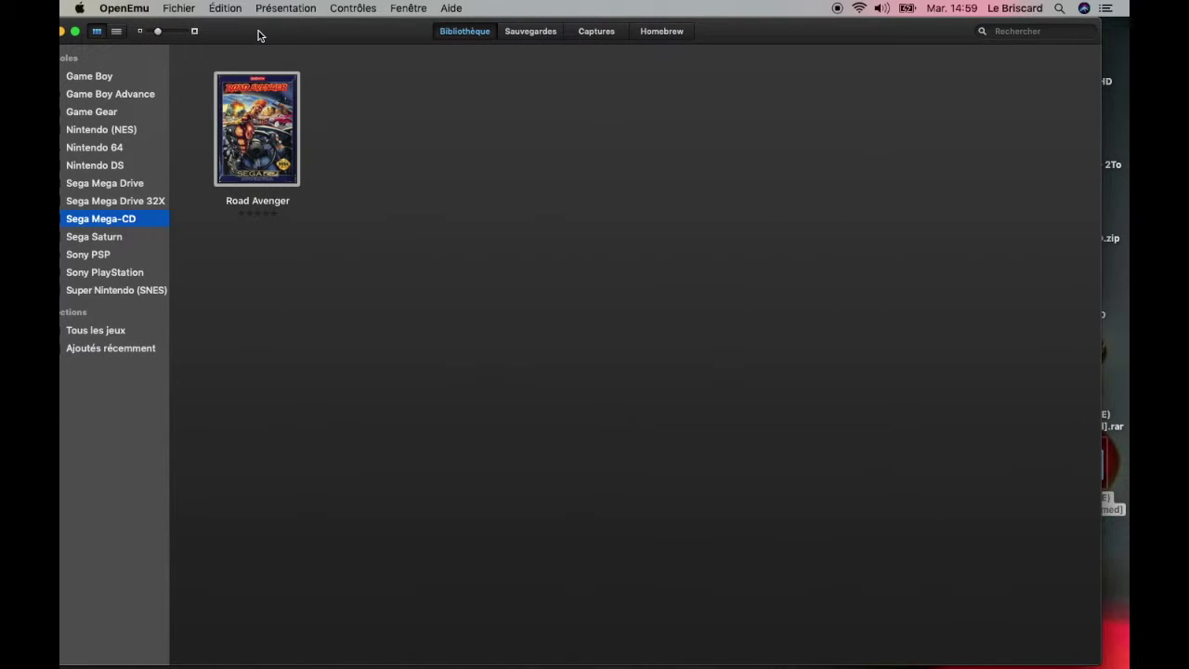
pyautogui.press('super+h')
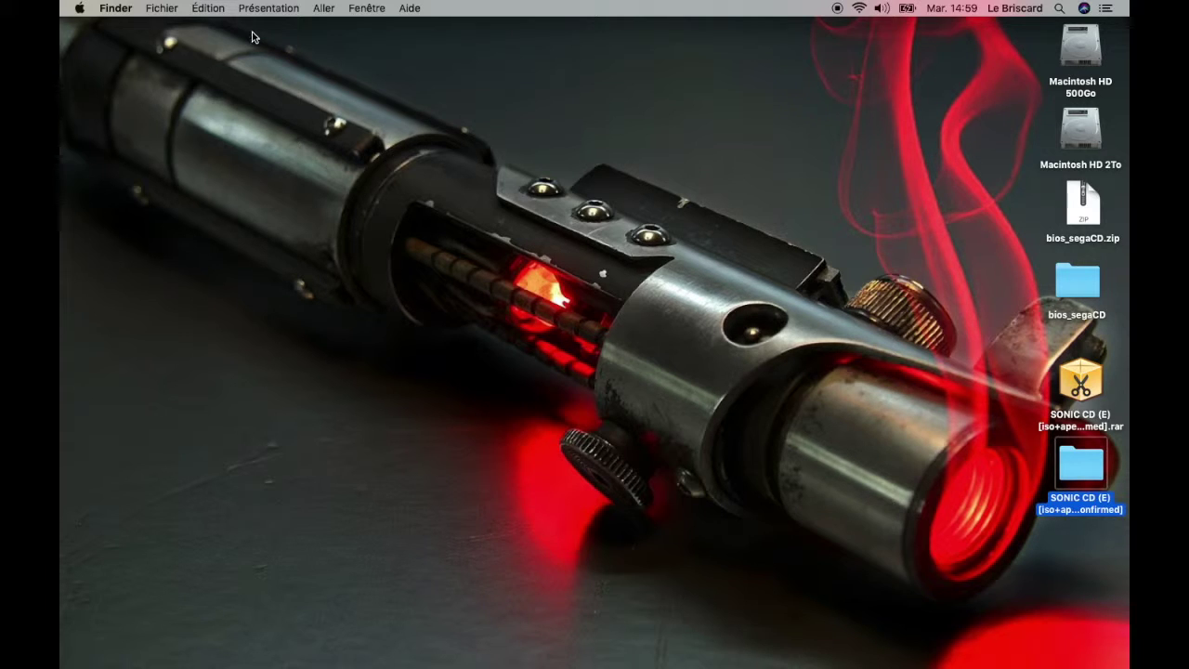
# - Launch CrossOver and move its window to the upper part of the desktop
pyautogui.moveTo(61, 192)
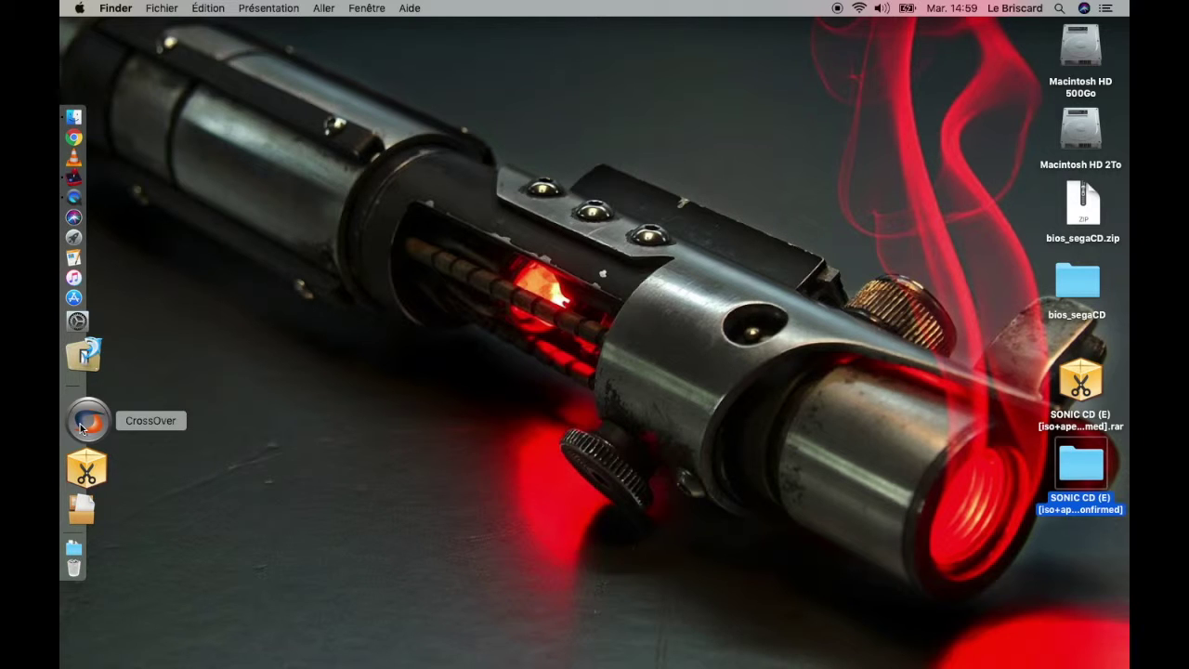
pyautogui.click(80, 427)
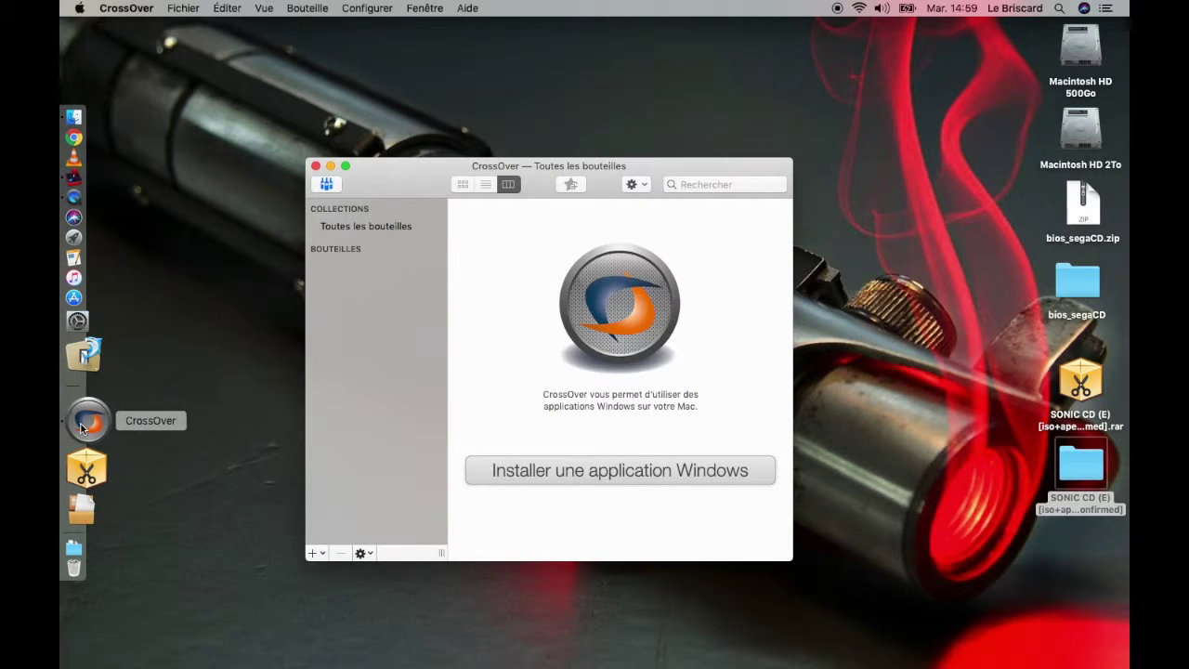
pyautogui.moveTo(604, 183); pyautogui.dragTo(598, 42)
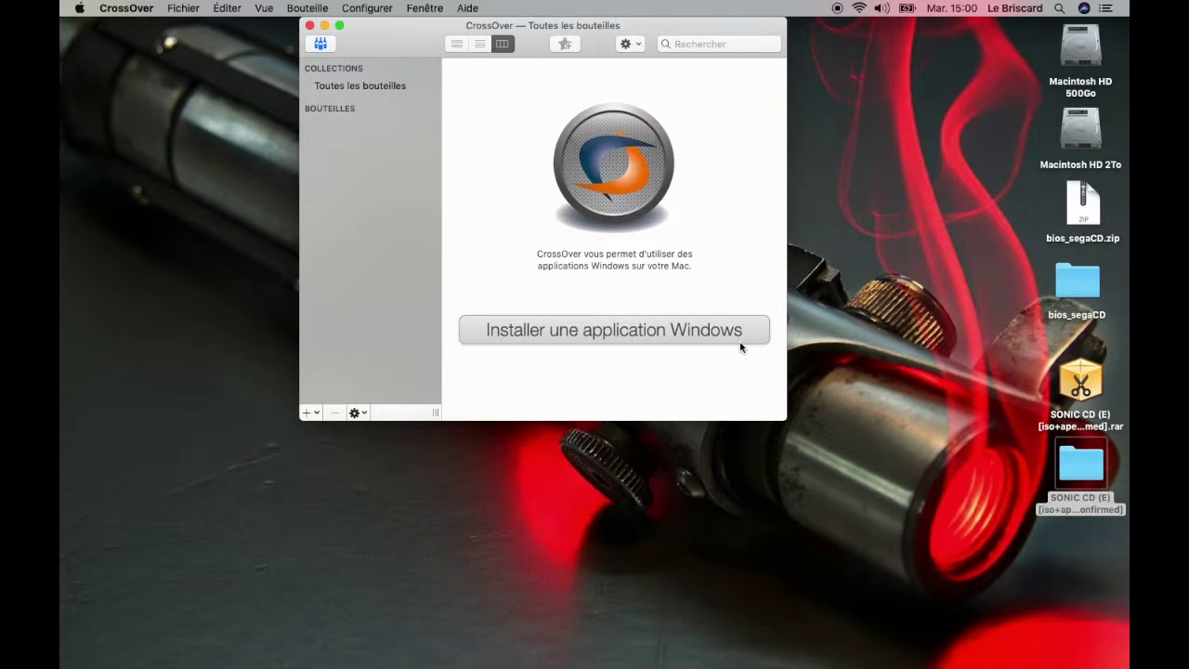
pyautogui.moveTo(648, 28); pyautogui.dragTo(533, 9)
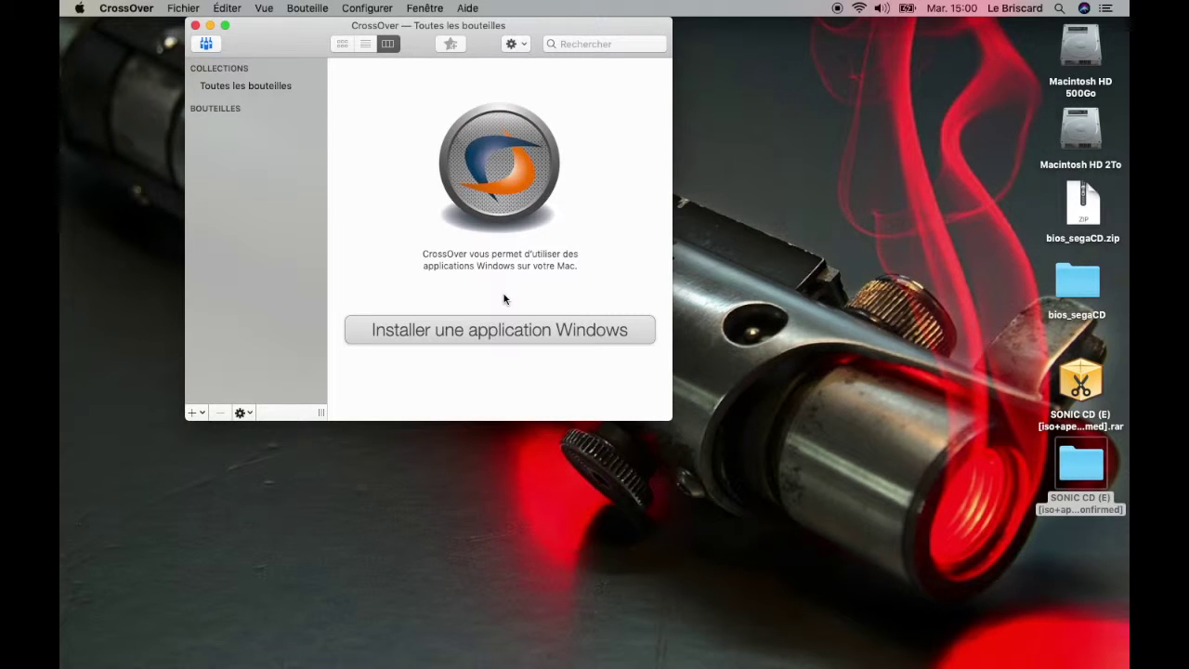
# - Try to choose setup.exe from the 10957-scm folder as the installer for a new Windows application
pyautogui.click(543, 330)
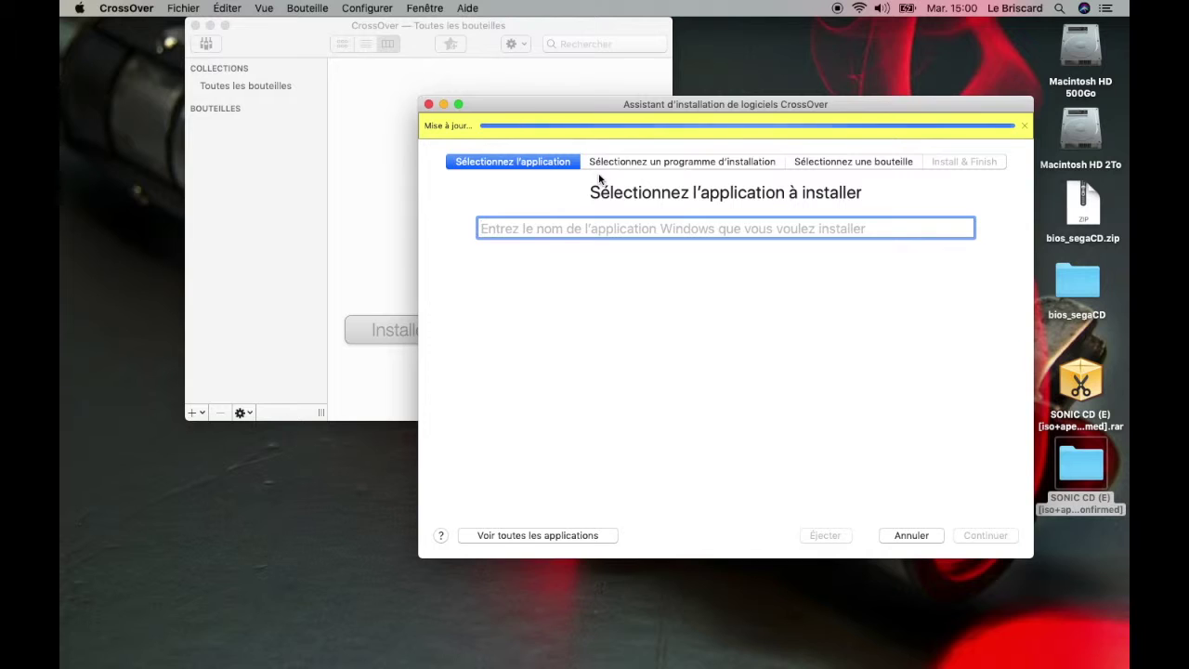
pyautogui.click(428, 104)
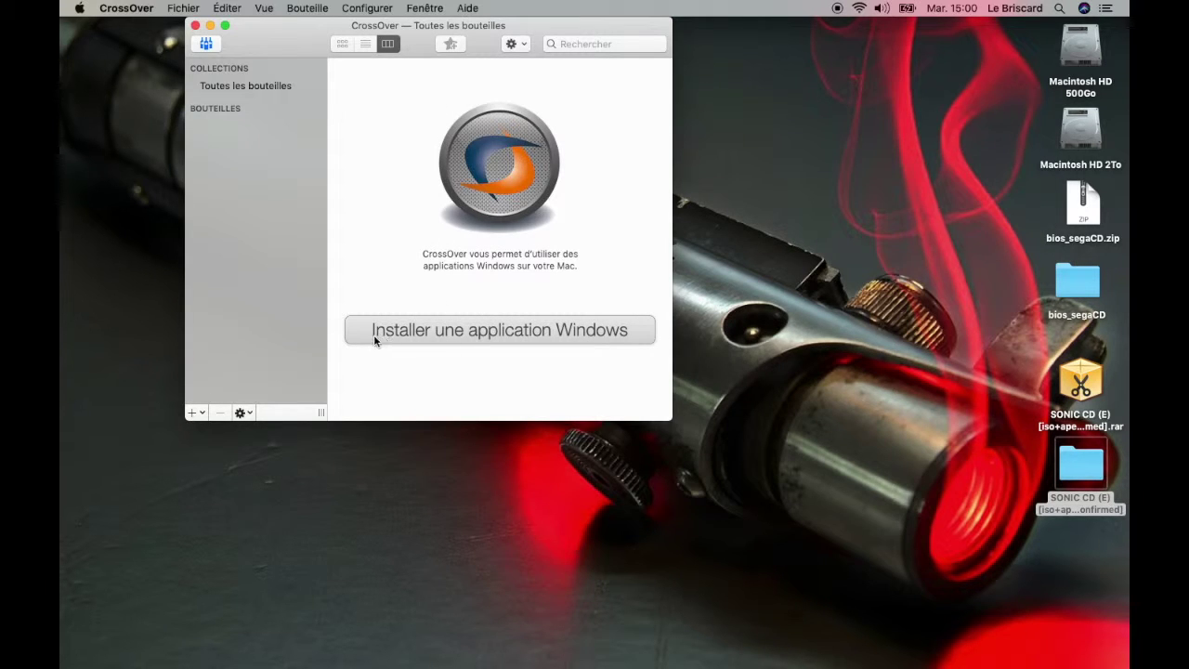
pyautogui.click(508, 332)
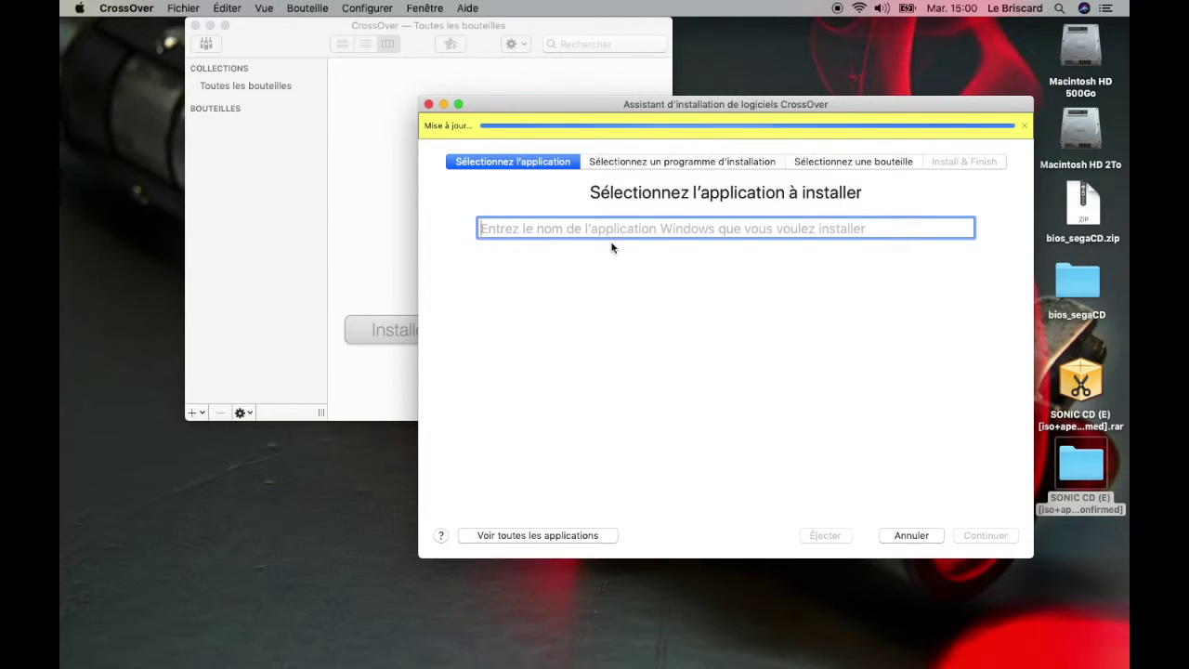
pyautogui.click(638, 164)
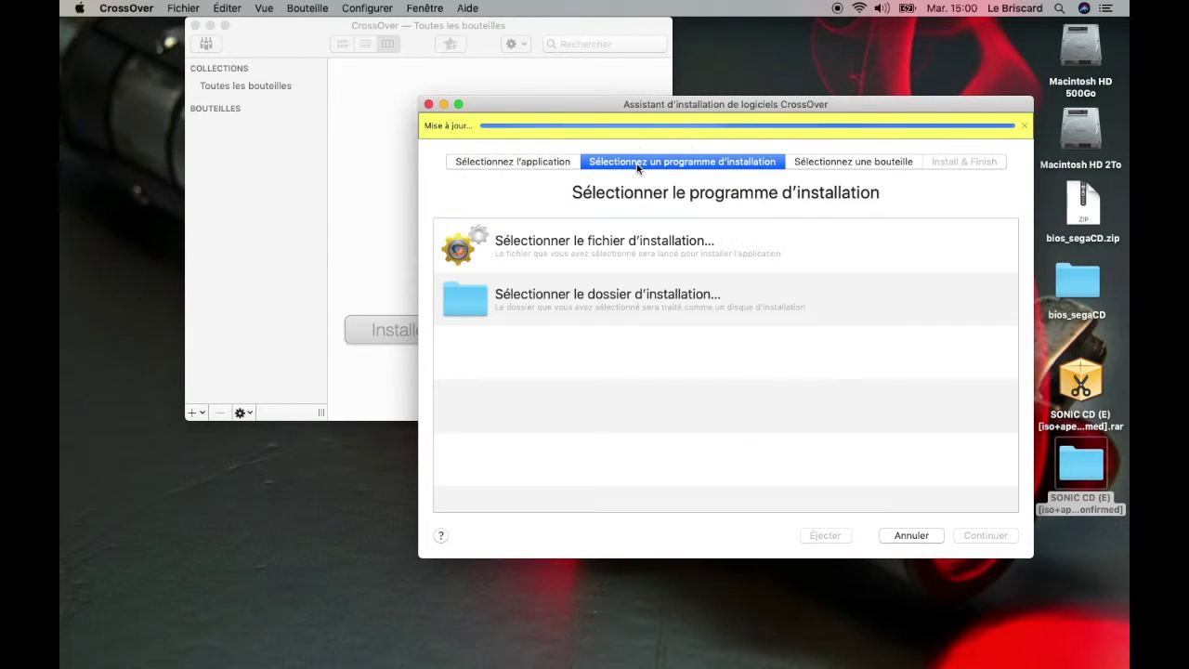
pyautogui.click(512, 247)
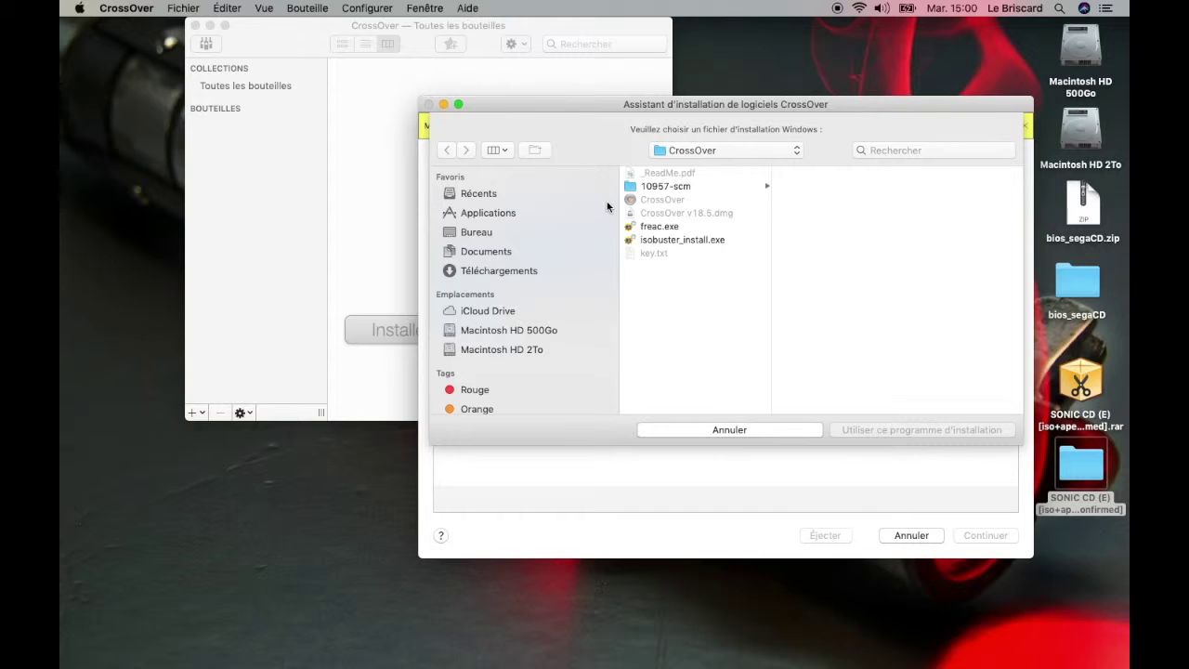
pyautogui.click(628, 189)
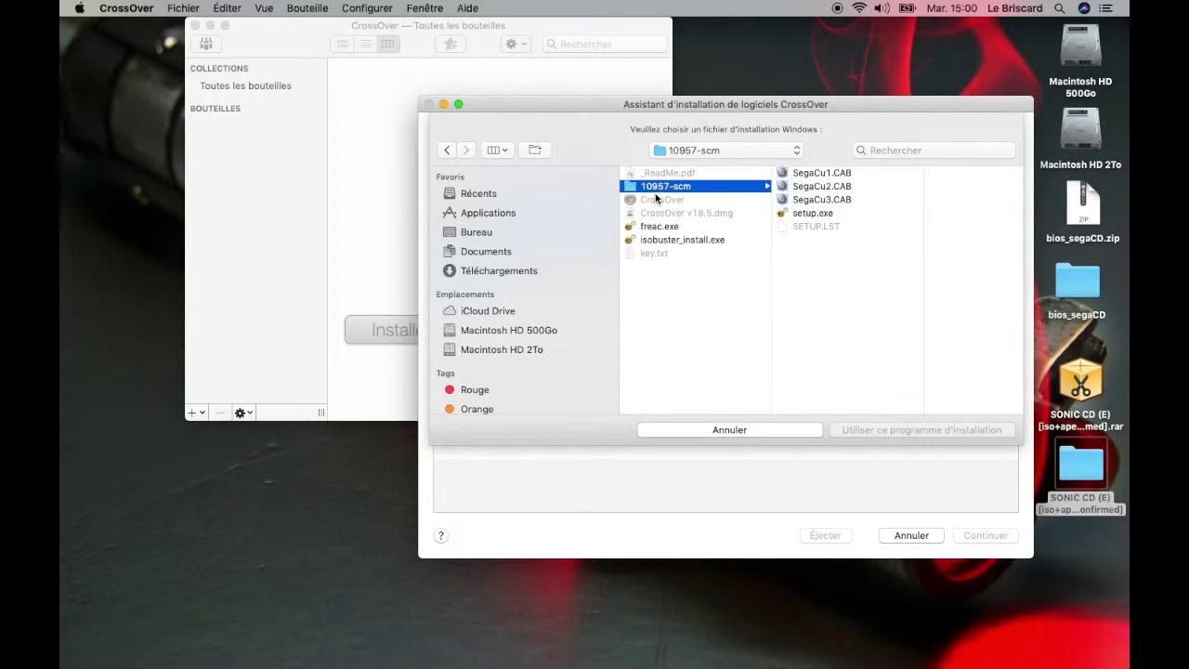
pyautogui.click(813, 212)
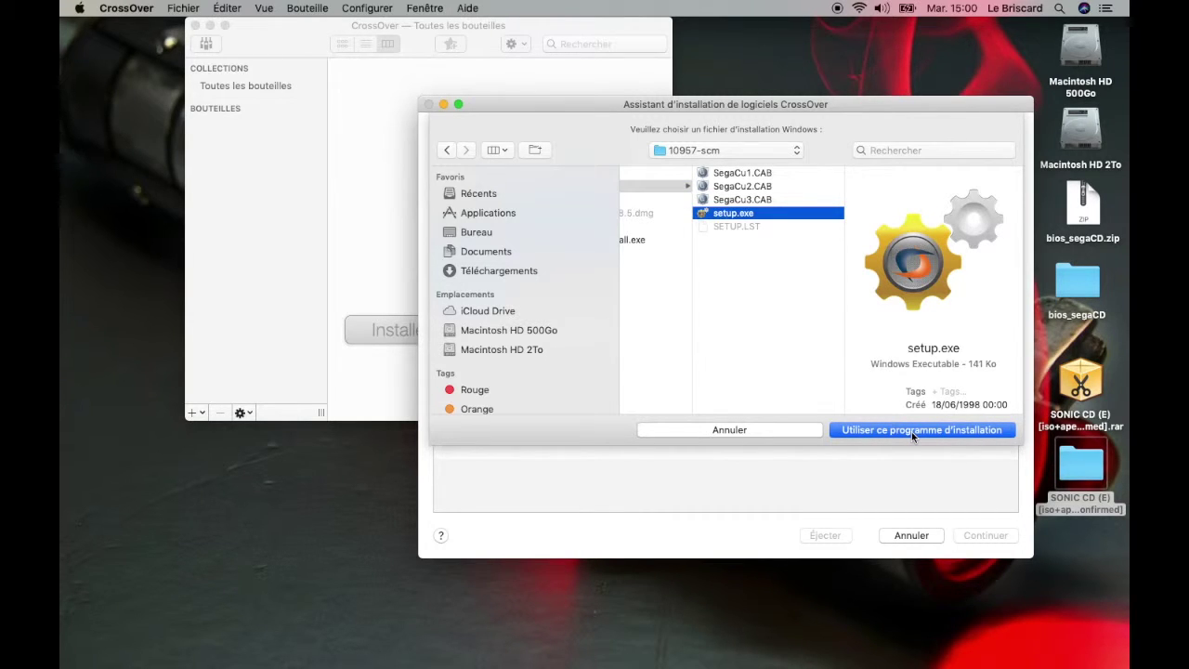
pyautogui.click(910, 431)
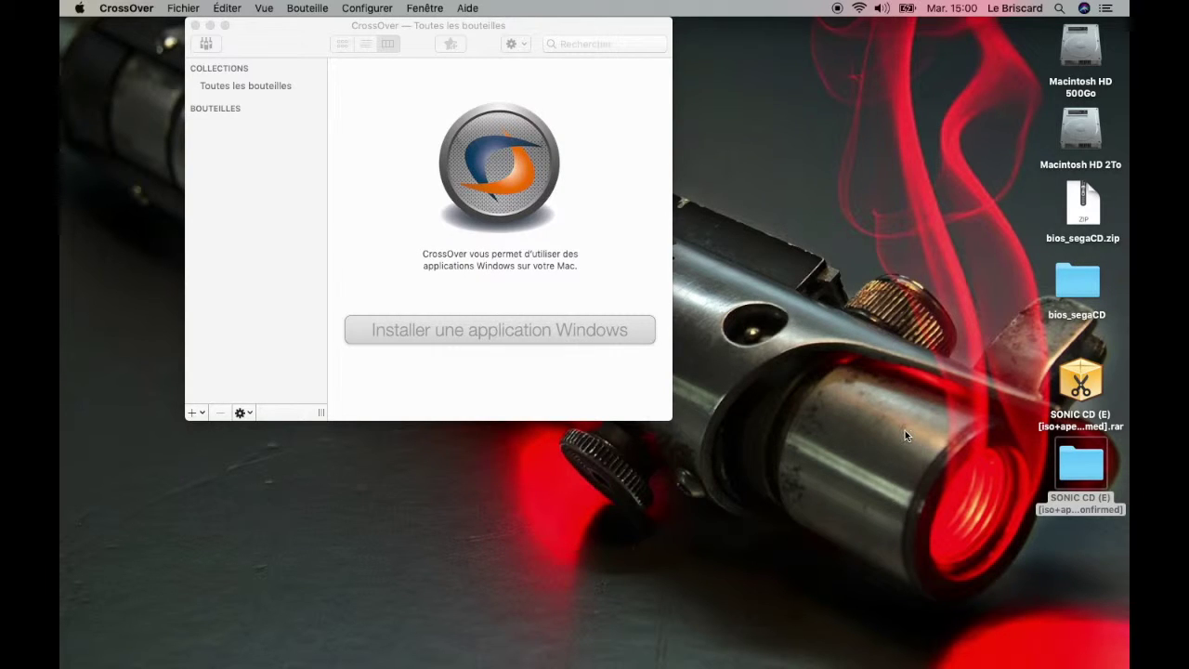
# - Start a new Windows application installation and choose setup.exe from the 10957-scm folder as its installer file
pyautogui.moveTo(488, 31); pyautogui.dragTo(587, 114)
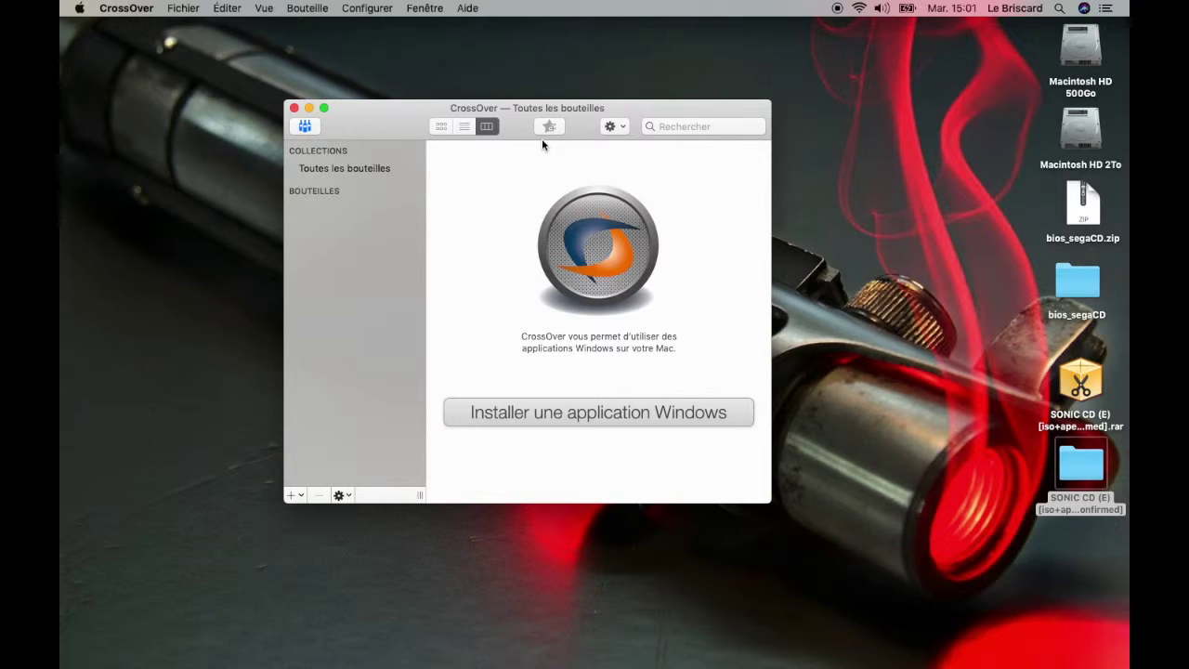
pyautogui.click(571, 417)
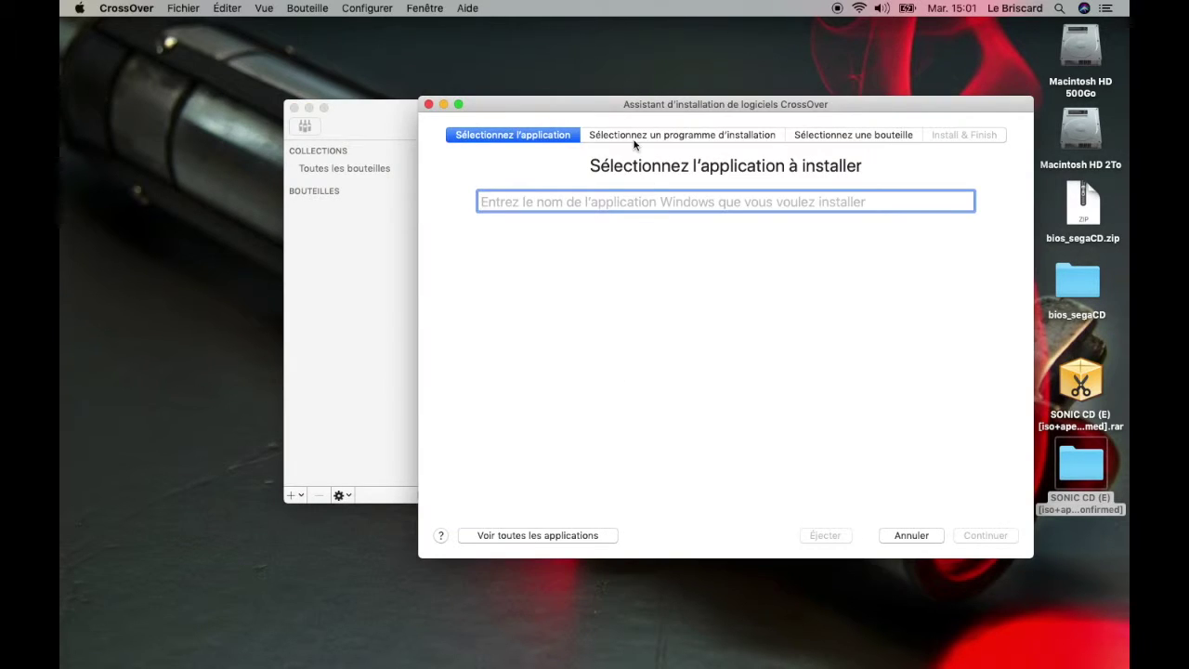
pyautogui.click(636, 136)
pyautogui.click(472, 216)
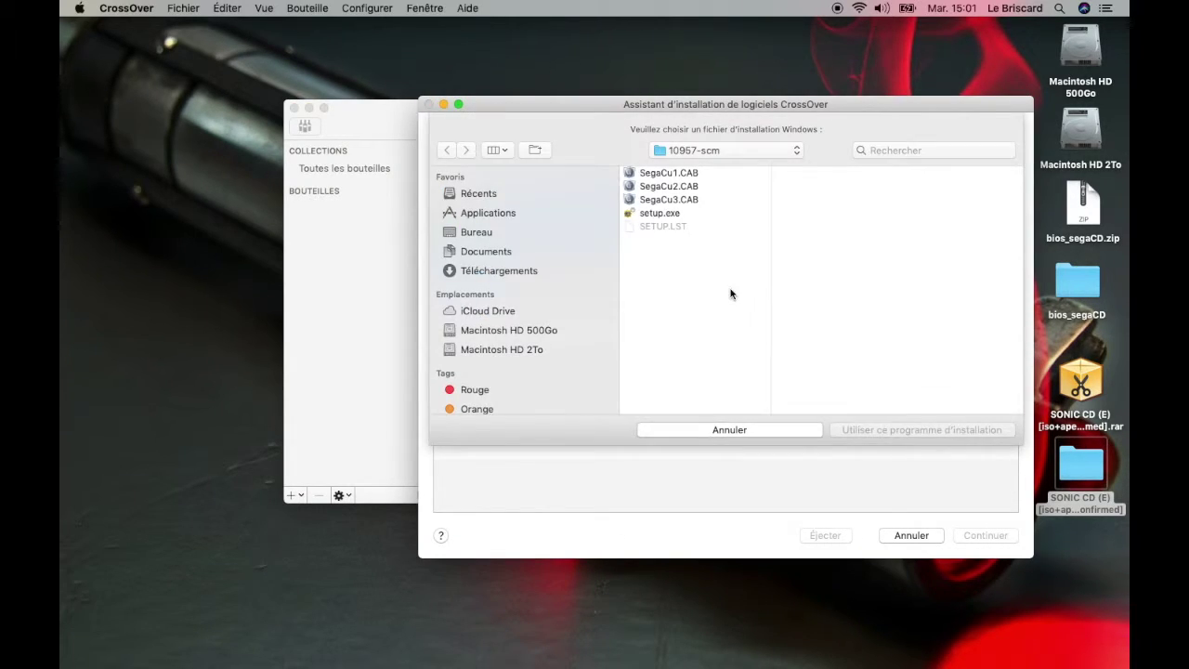
pyautogui.click(669, 217)
pyautogui.click(914, 433)
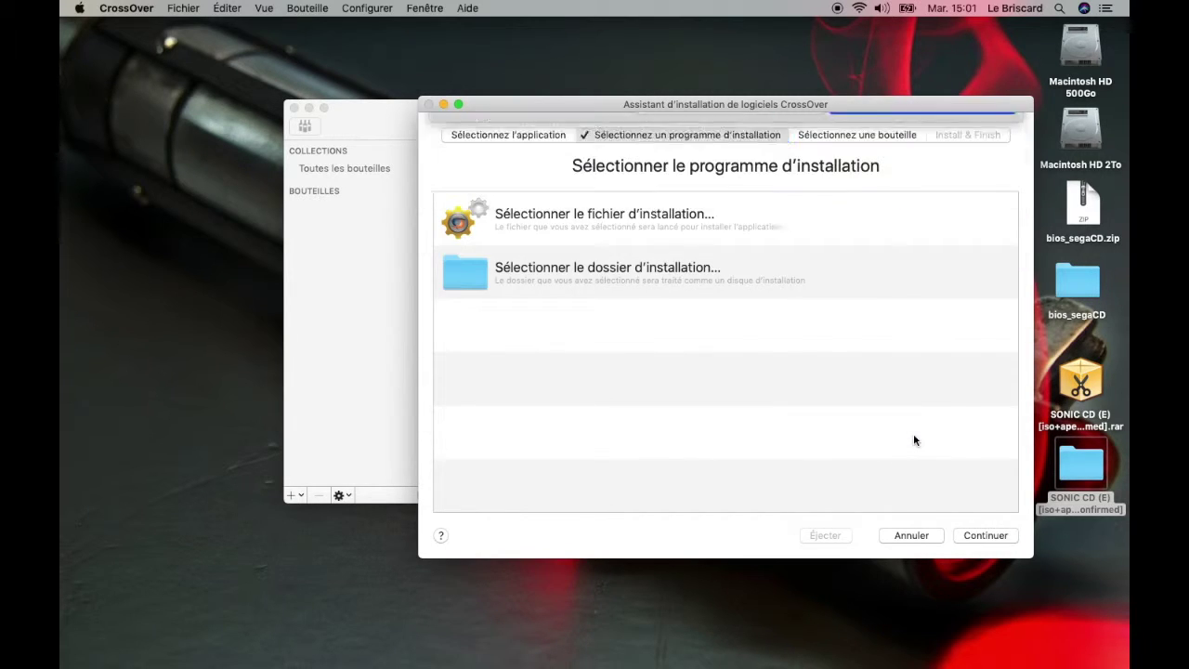
pyautogui.moveTo(711, 104); pyautogui.dragTo(650, 75)
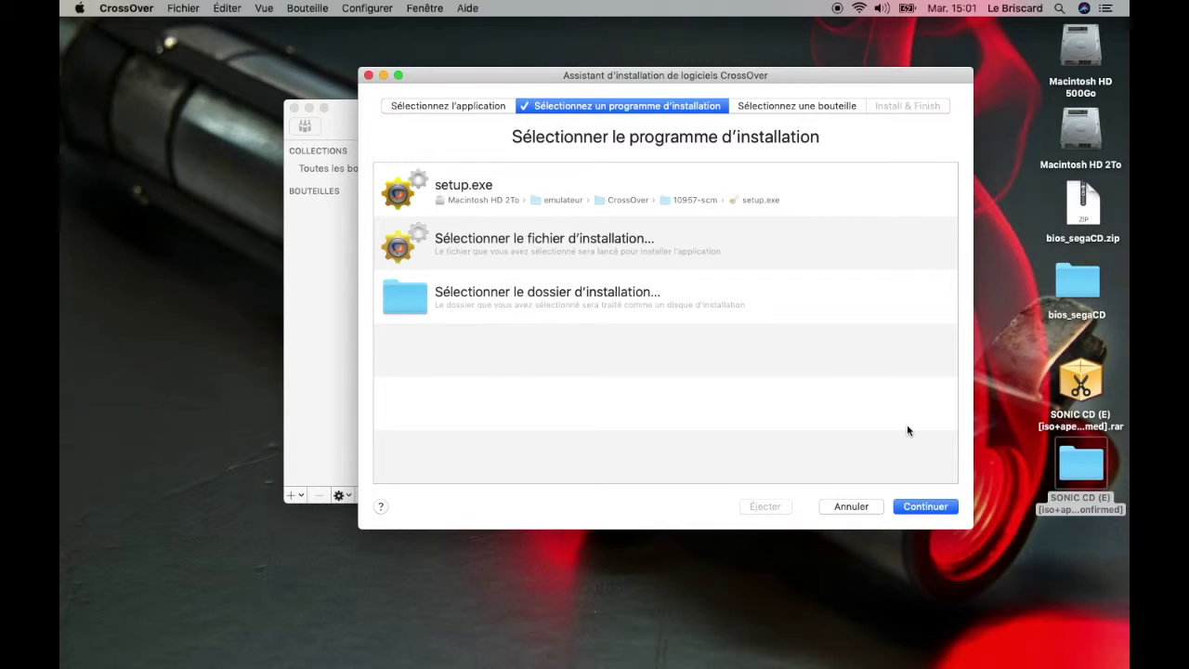
# - Search for "sega cue maker" as the application, select its unknown-application profile, and start the installation
pyautogui.click(916, 508)
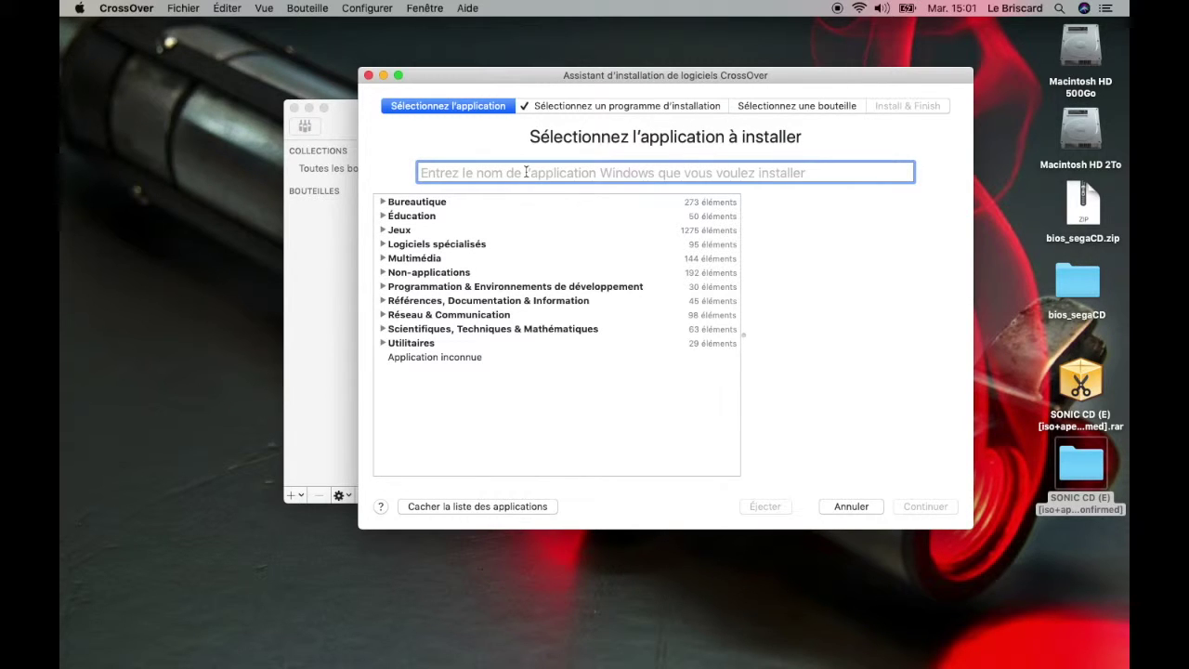
pyautogui.write('sega cue maker')
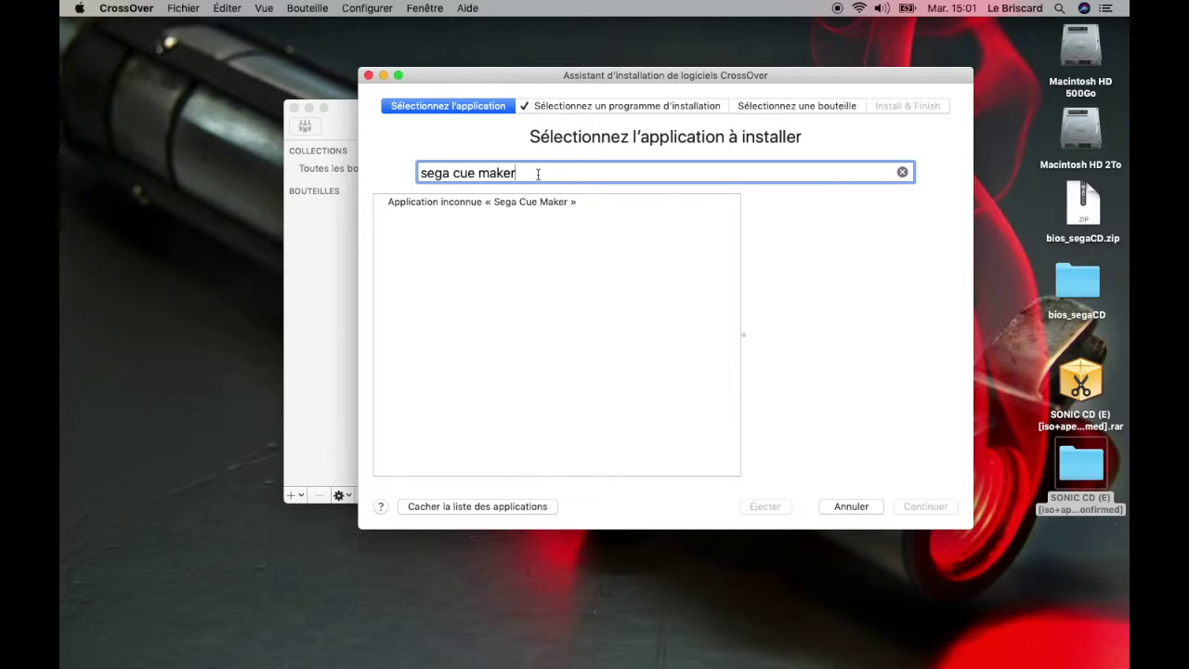
pyautogui.hscroll(1, 526, 206)
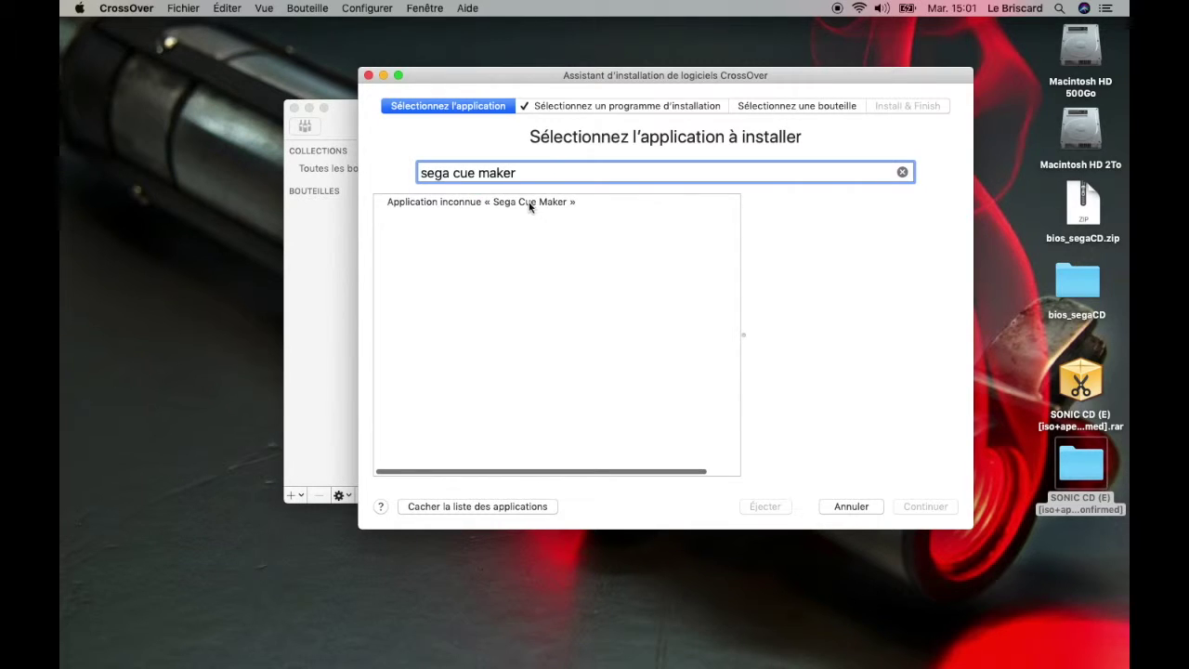
pyautogui.click(529, 204)
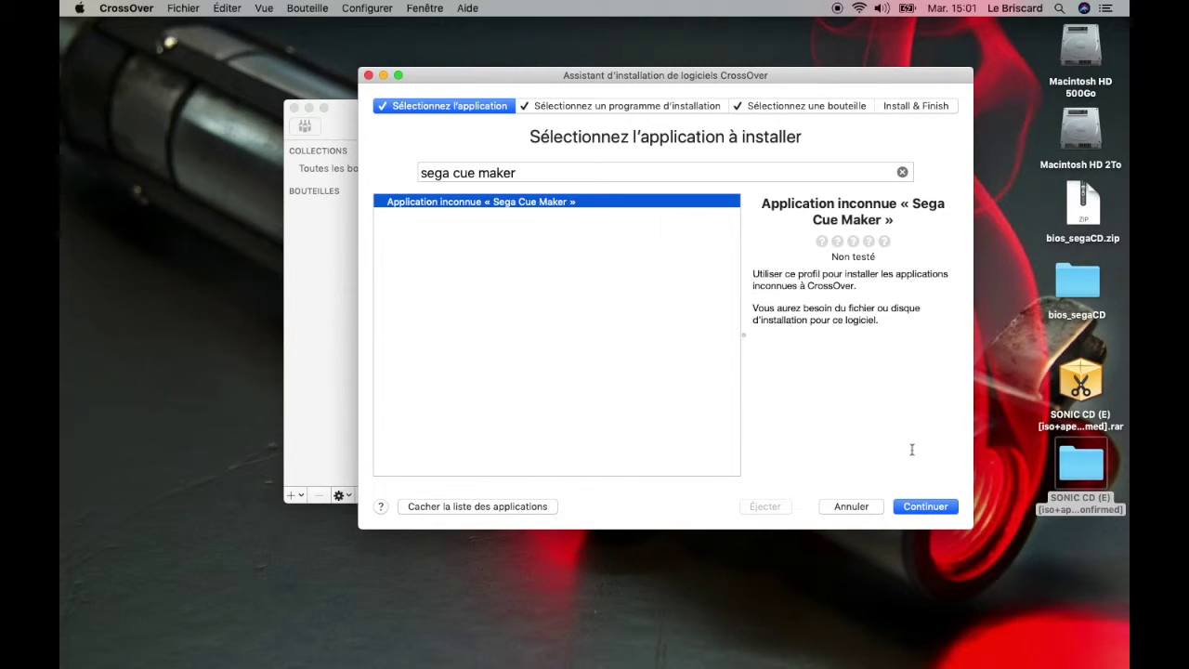
pyautogui.click(924, 508)
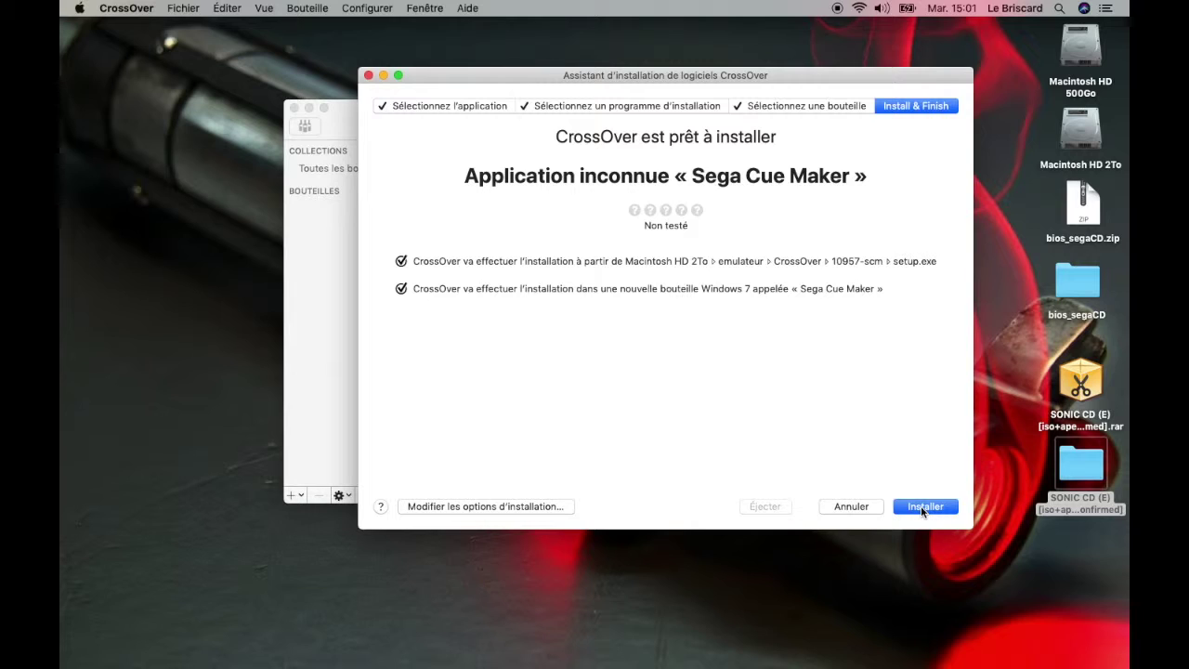
pyautogui.click(921, 507)
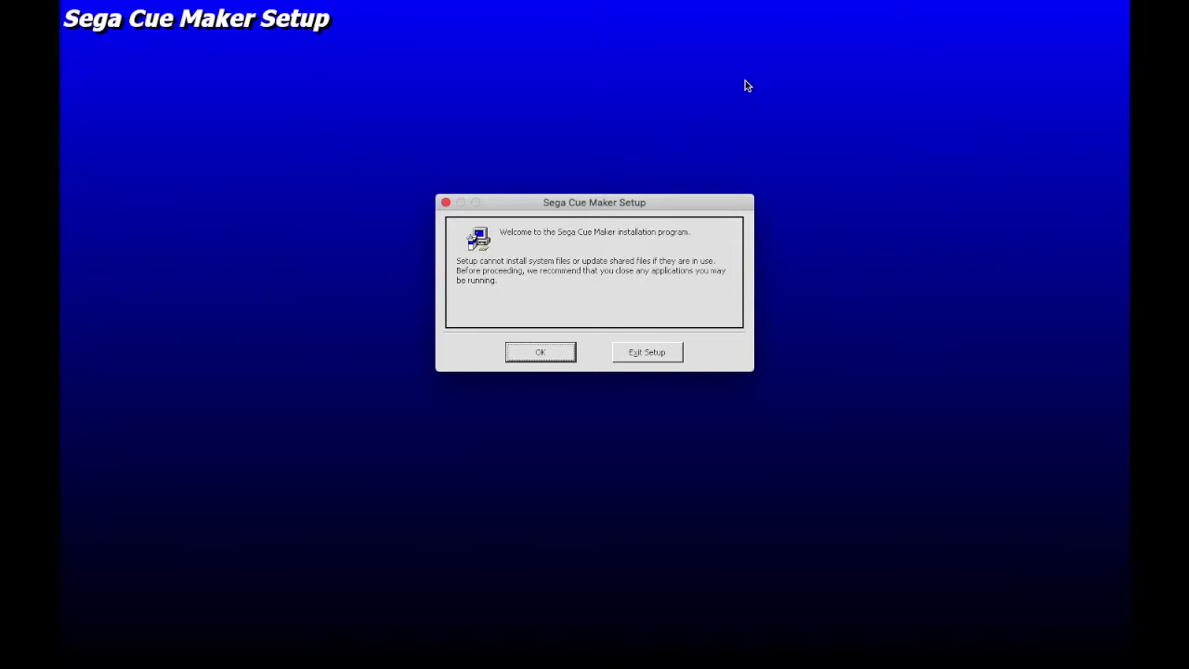
# - Complete the Sega Cue Maker setup with the default directory and the Sega Cue Maker program group, and close the installation assistant
pyautogui.click(539, 353)
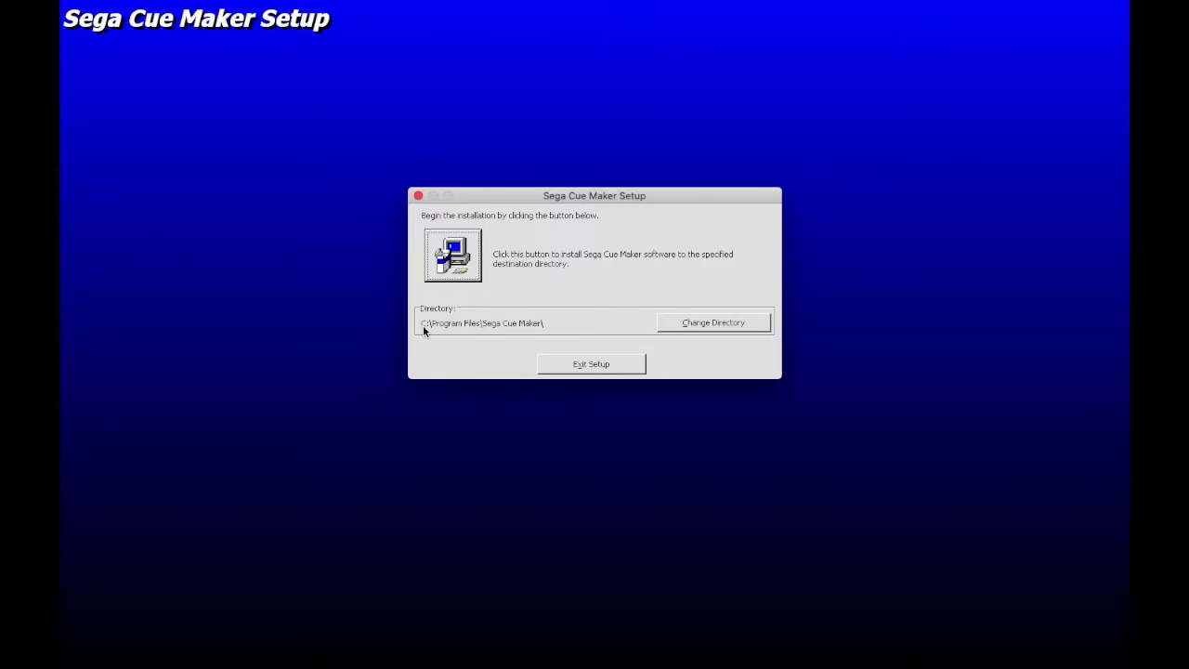
pyautogui.click(444, 248)
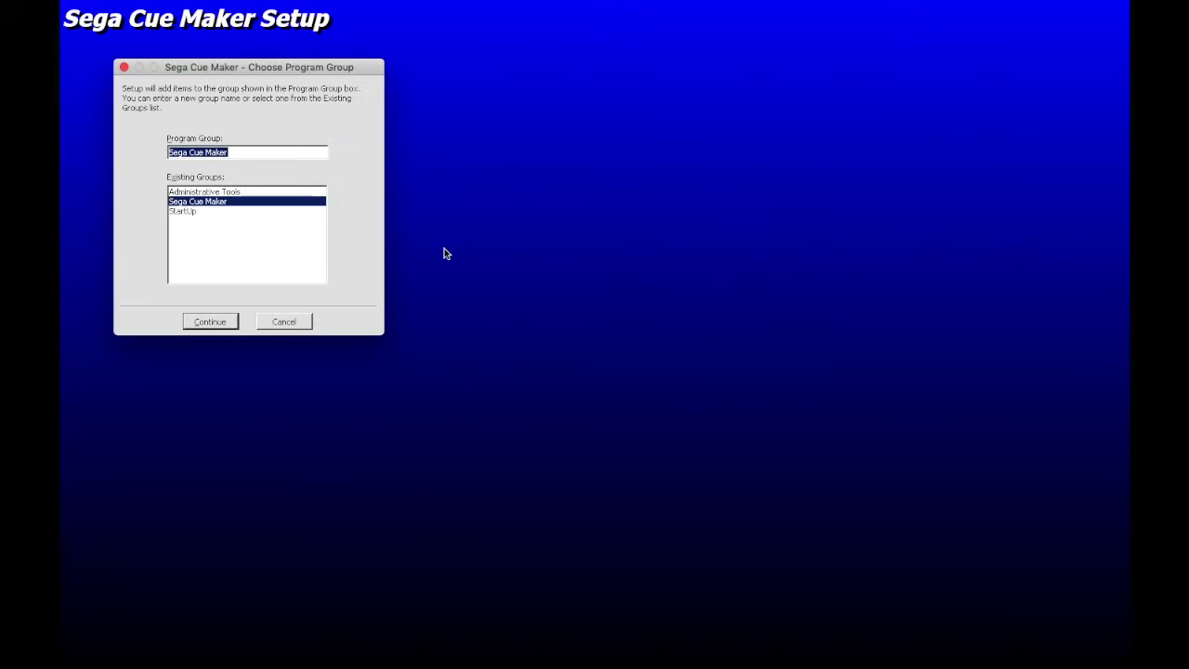
pyautogui.click(211, 322)
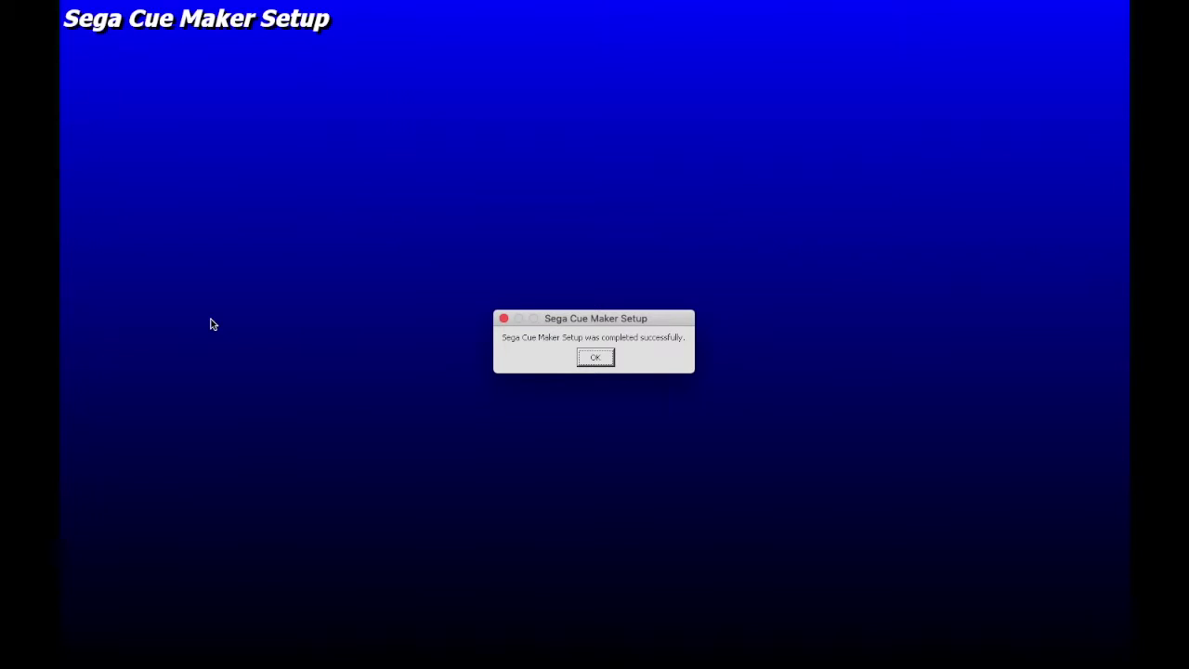
pyautogui.click(595, 358)
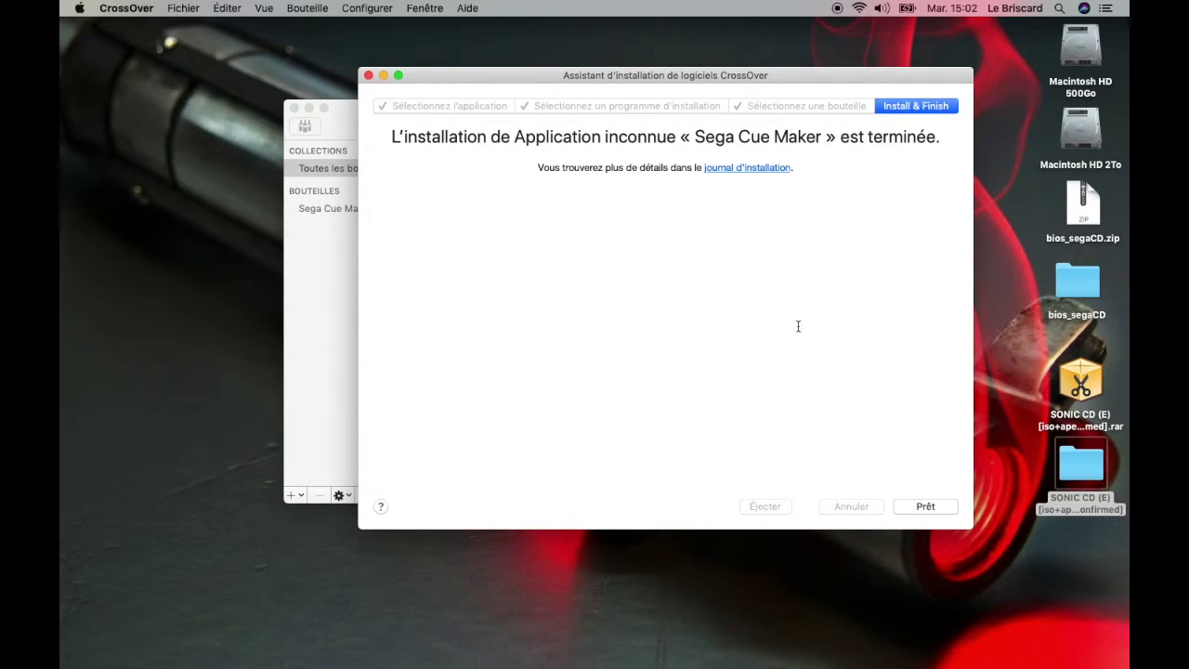
pyautogui.click(931, 505)
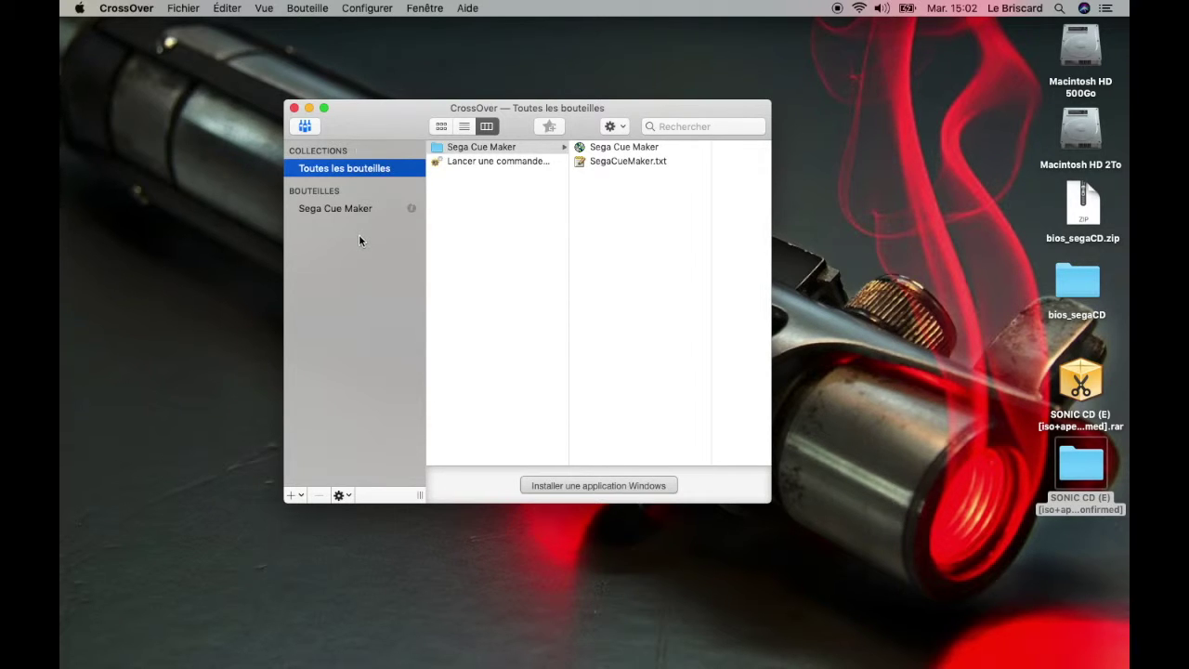
# - Move the CrossOver window up, then start another Windows application installation using isobuster_install.exe from the CrossOver folder as its installer
pyautogui.moveTo(360, 118); pyautogui.dragTo(355, 66)
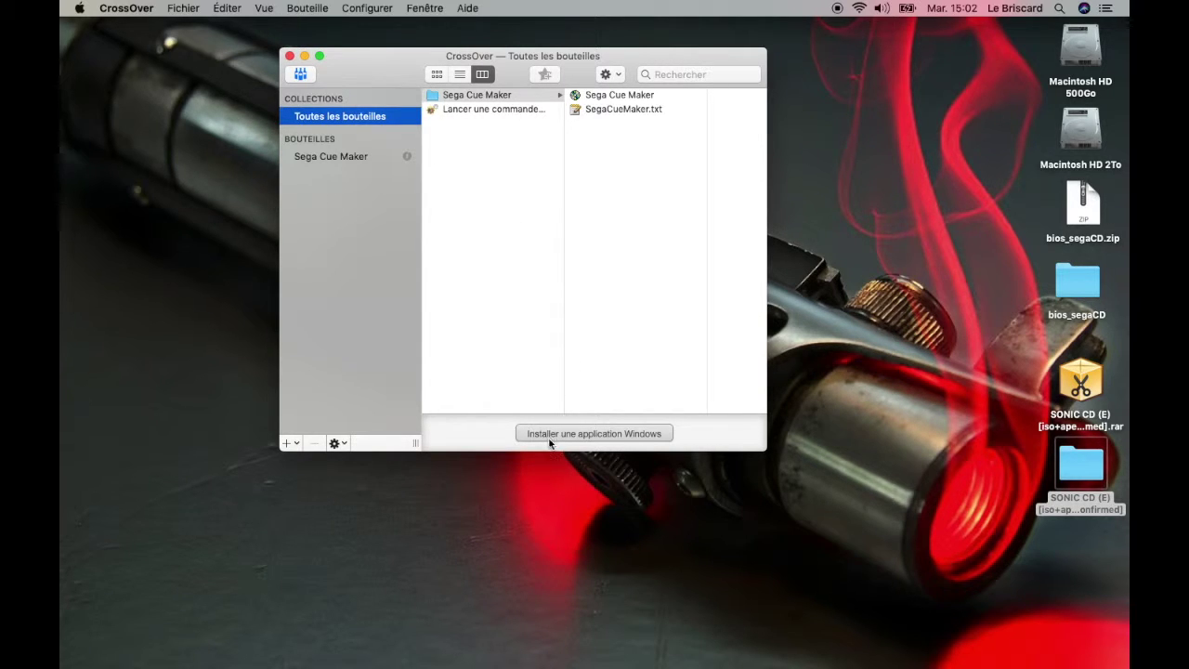
pyautogui.click(597, 432)
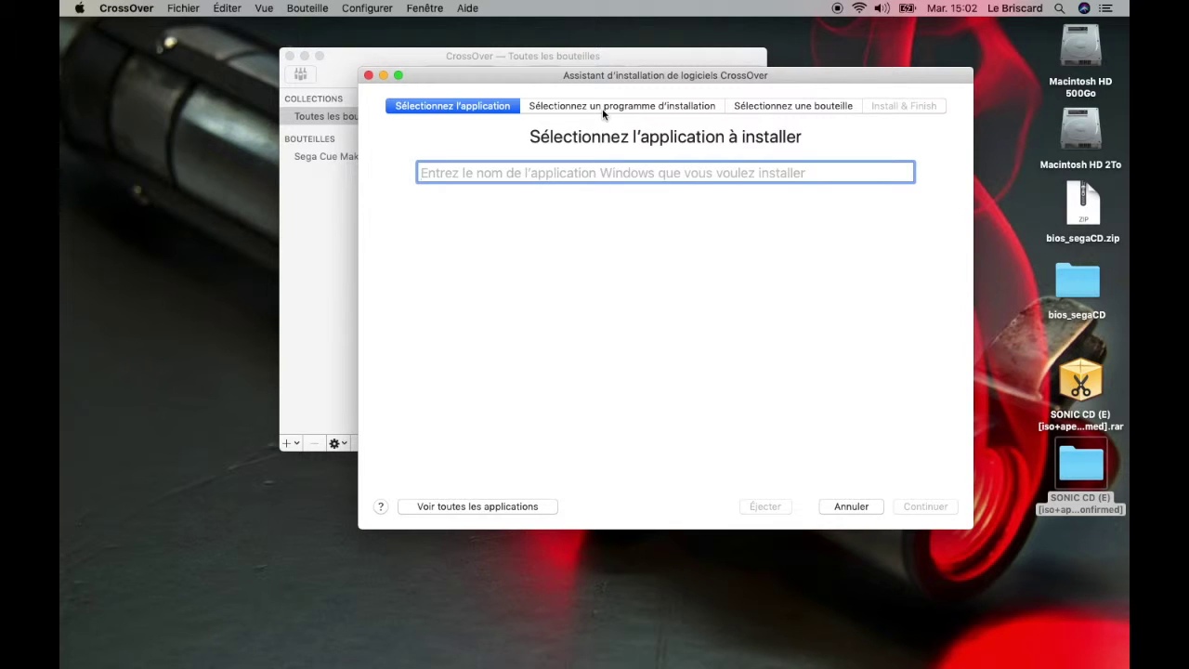
pyautogui.click(604, 108)
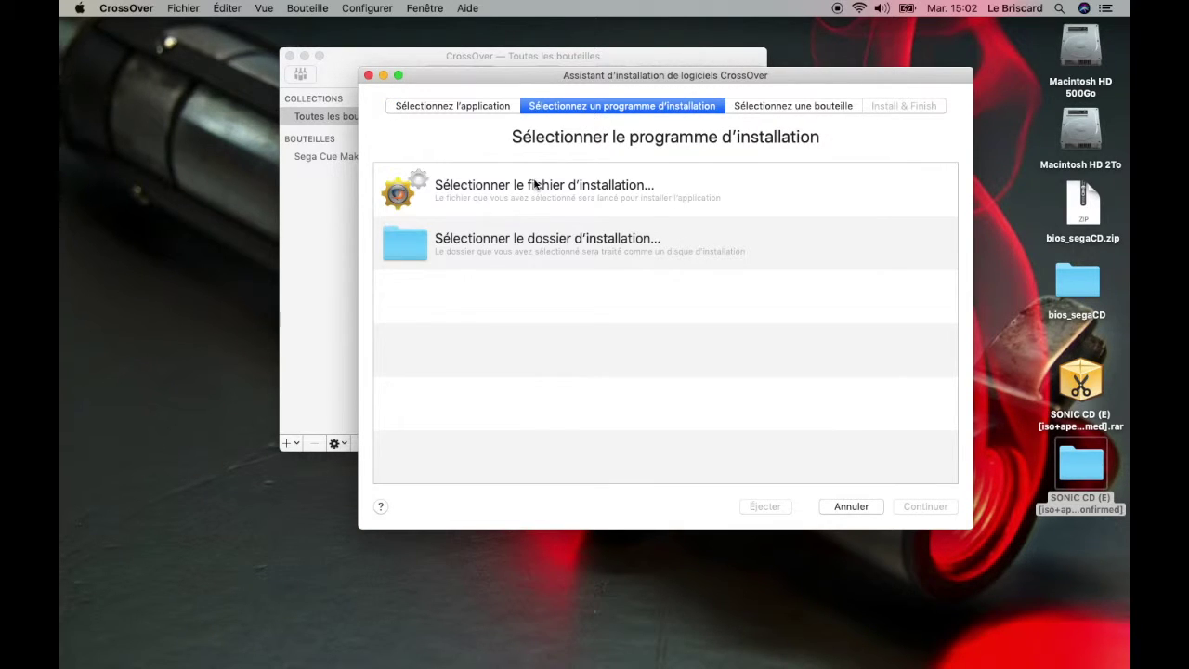
pyautogui.click(482, 188)
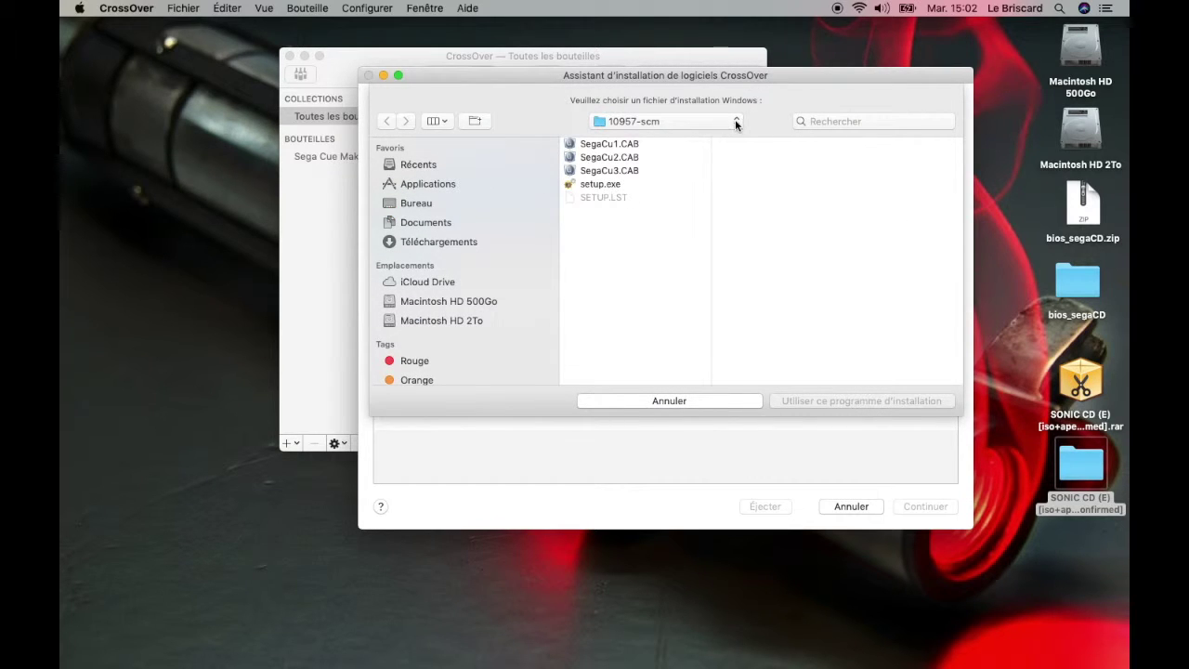
pyautogui.click(736, 124)
pyautogui.press('Escape')
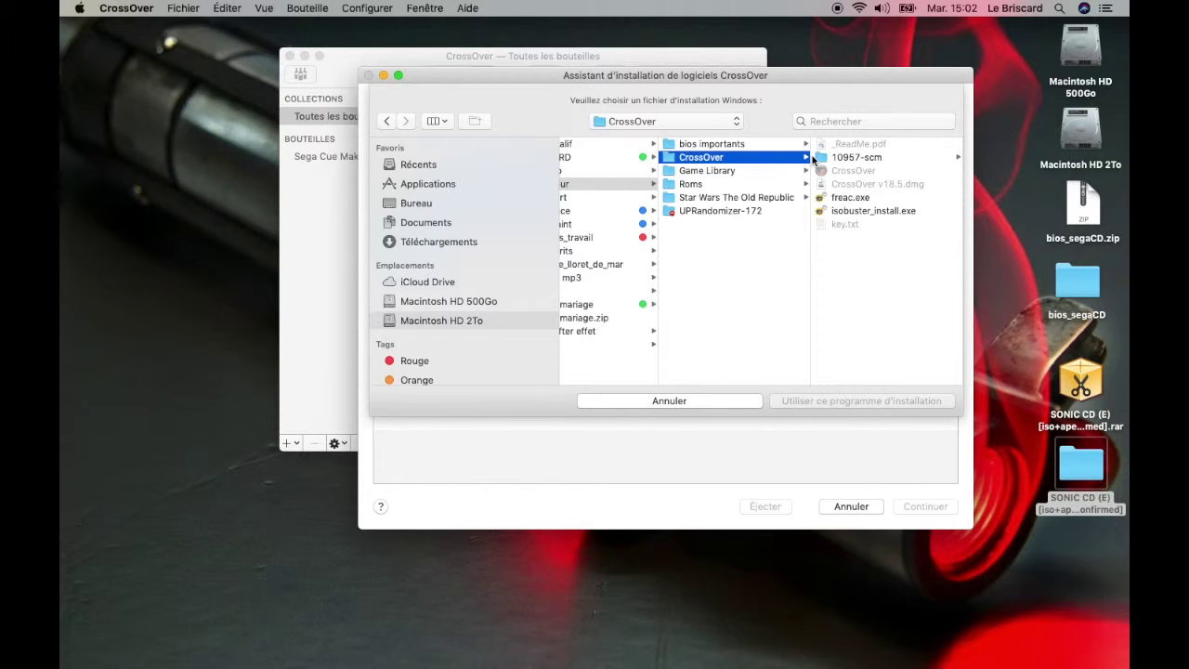
pyautogui.click(852, 212)
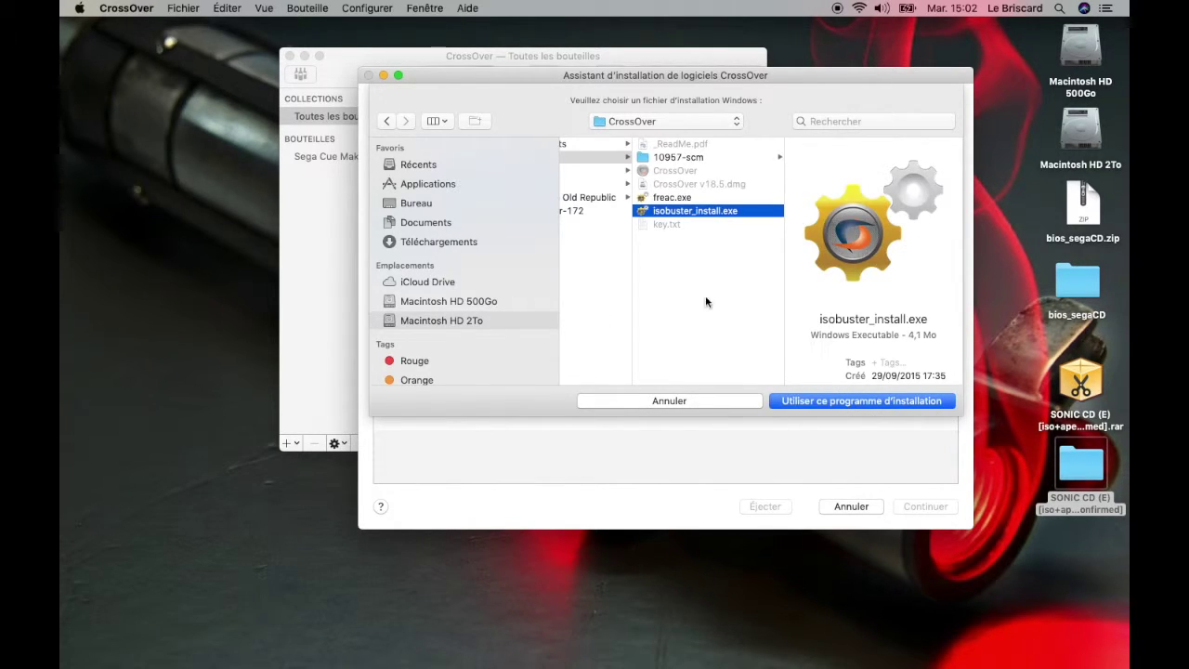
pyautogui.click(834, 402)
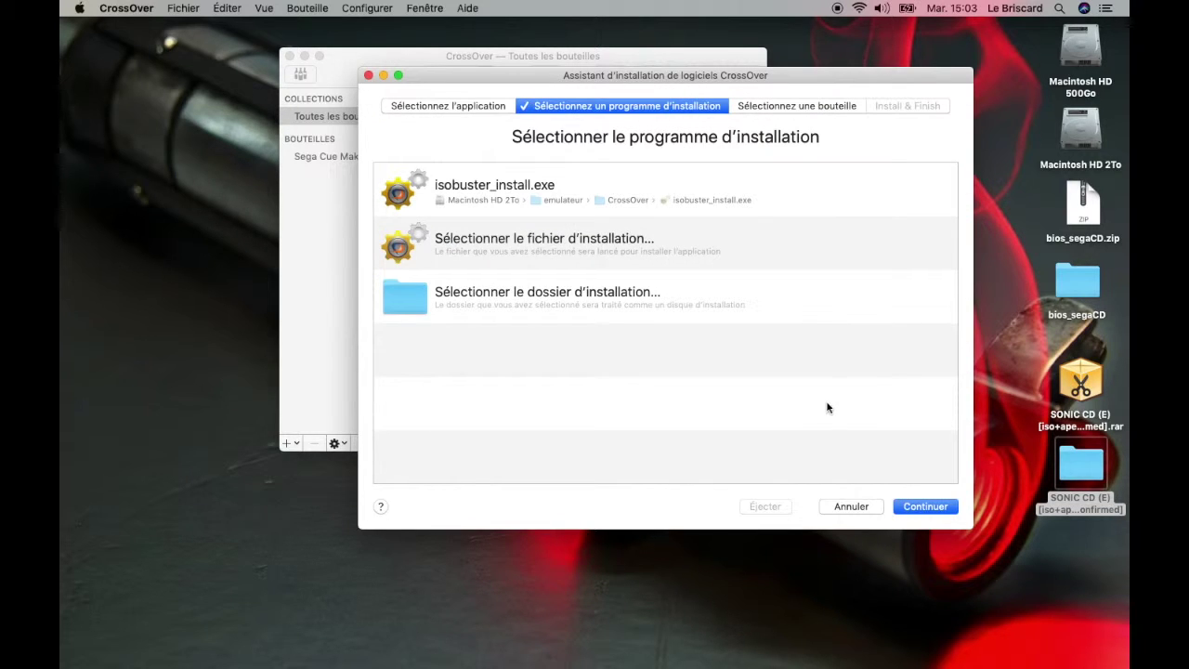
# - Search for "iso bus" as the application, select the ISOBuster profile, and start the installation
pyautogui.click(931, 509)
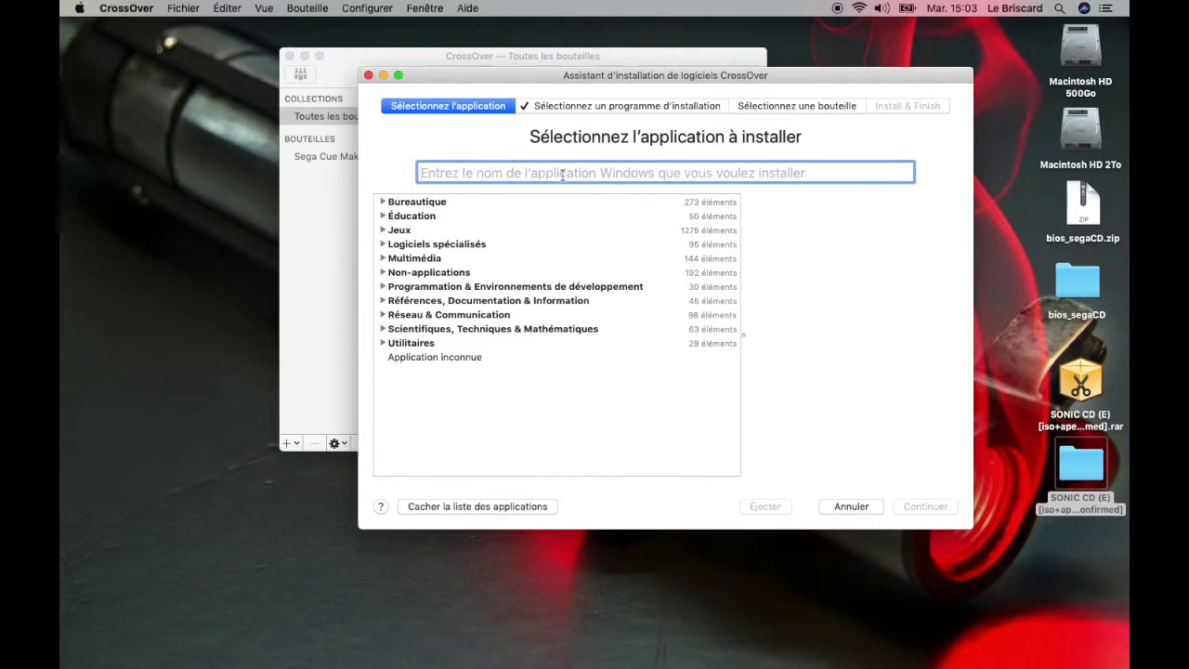
pyautogui.write('iso')
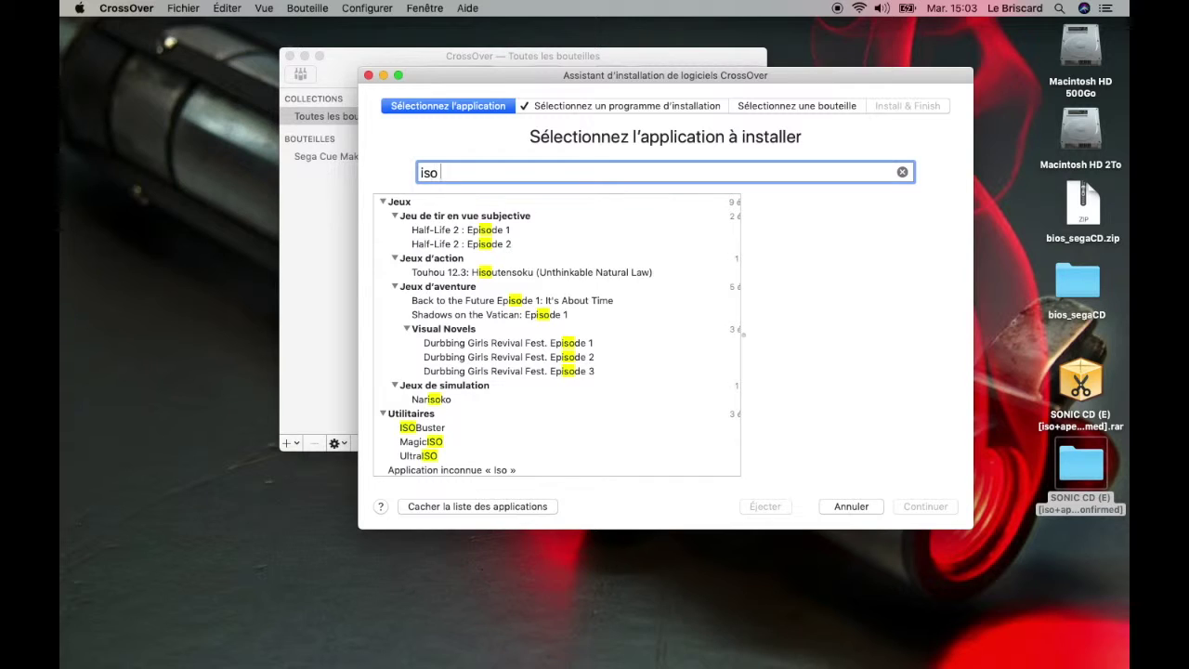
pyautogui.write(' bus')
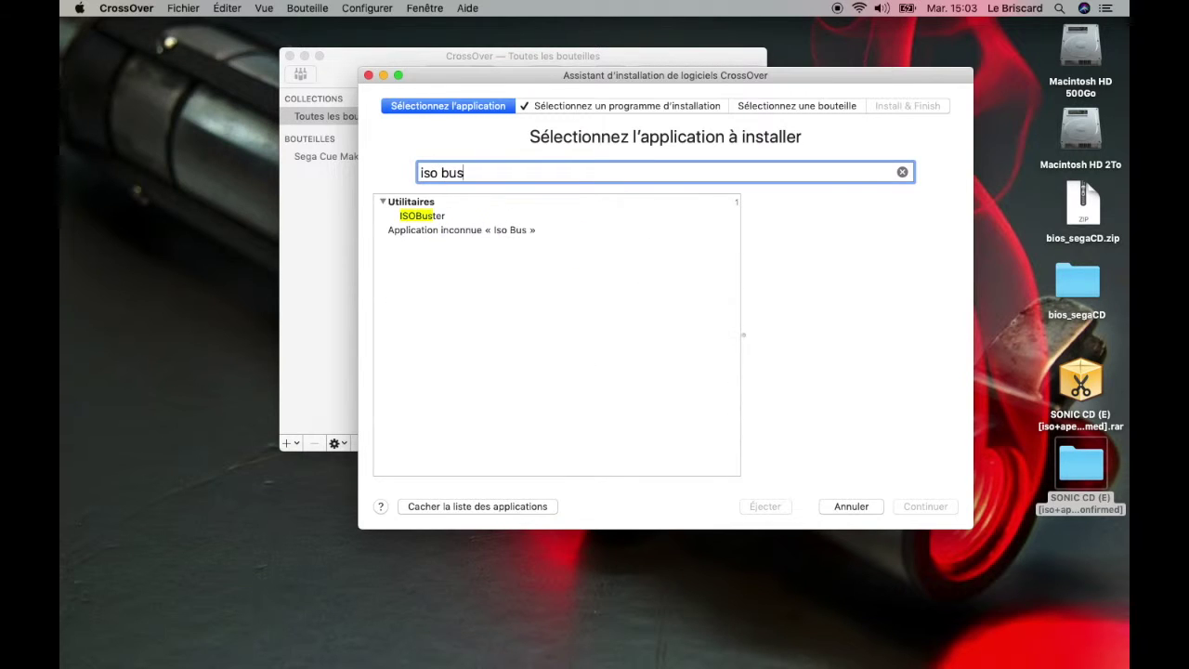
pyautogui.click(428, 218)
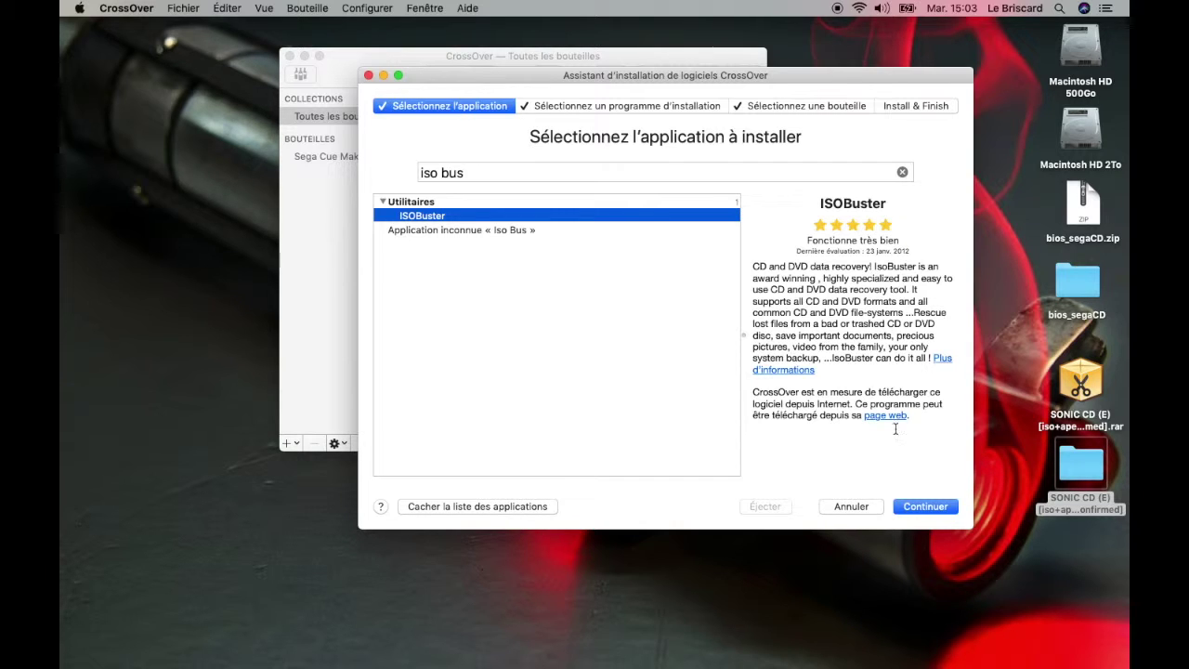
pyautogui.click(926, 506)
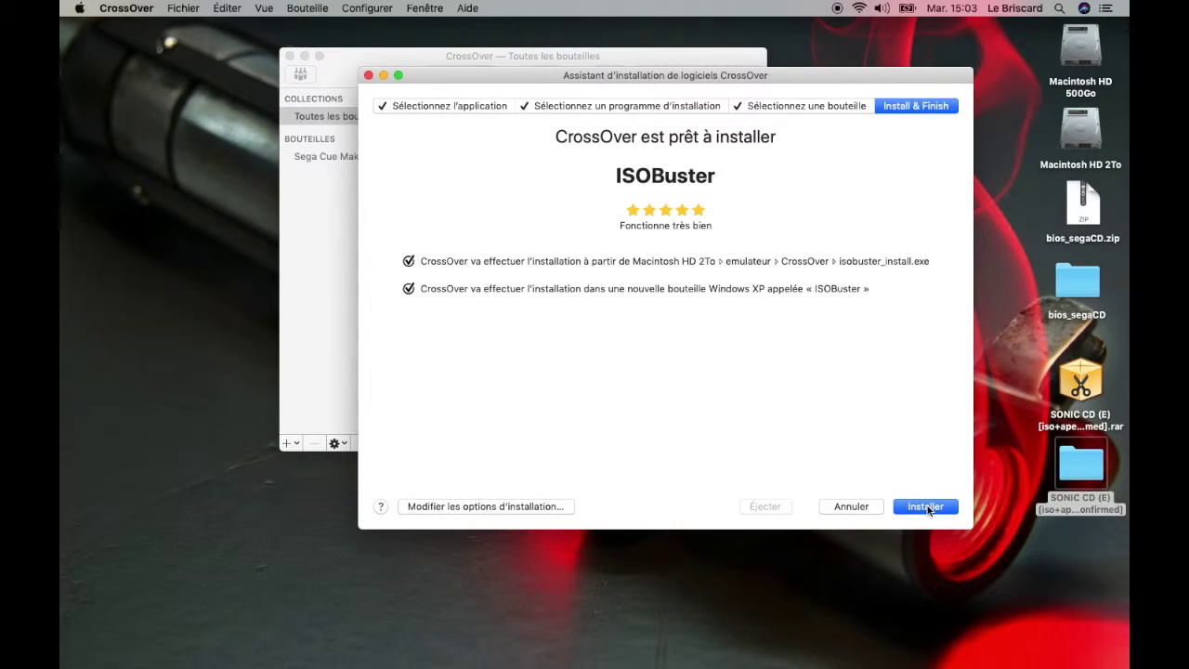
pyautogui.click(929, 507)
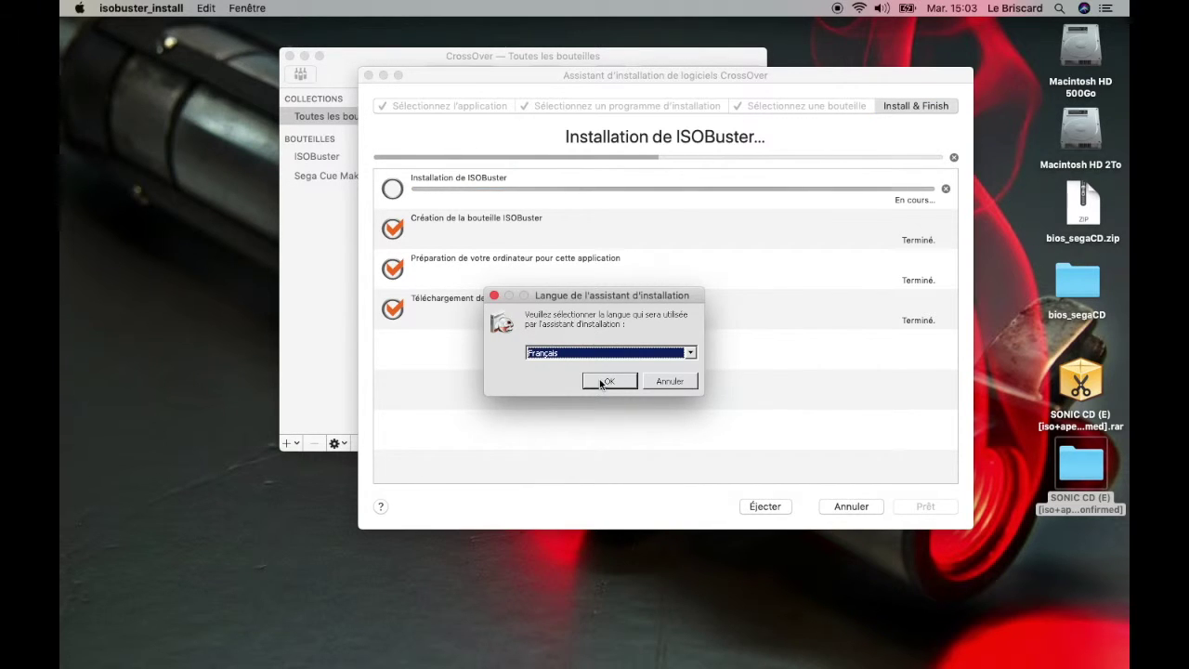
# - Go through the IsoBuster setup in French, accepting the licence agreement and keeping the default destination folder
pyautogui.click(602, 382)
pyautogui.click(662, 470)
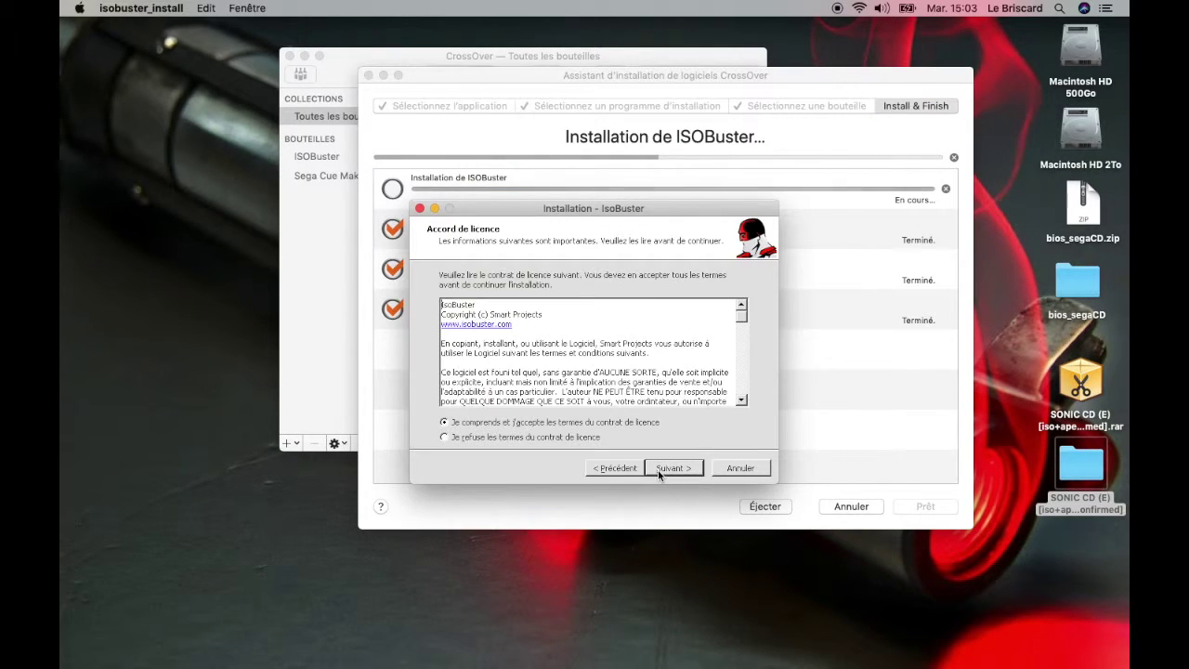
pyautogui.click(660, 472)
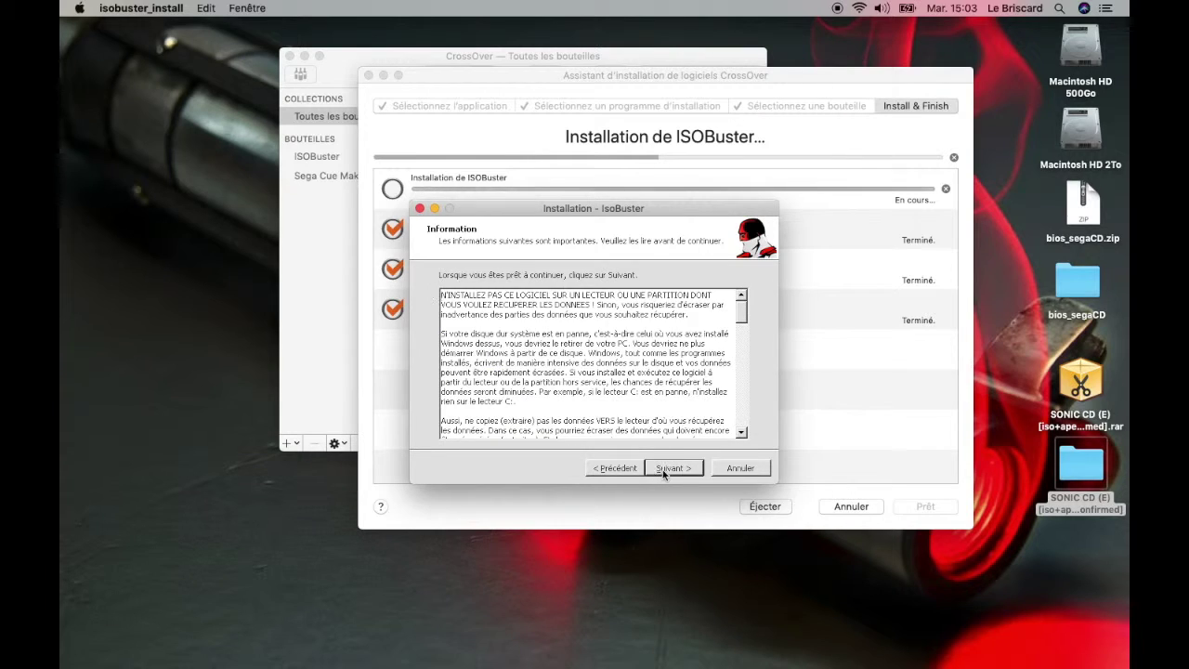
pyautogui.click(663, 472)
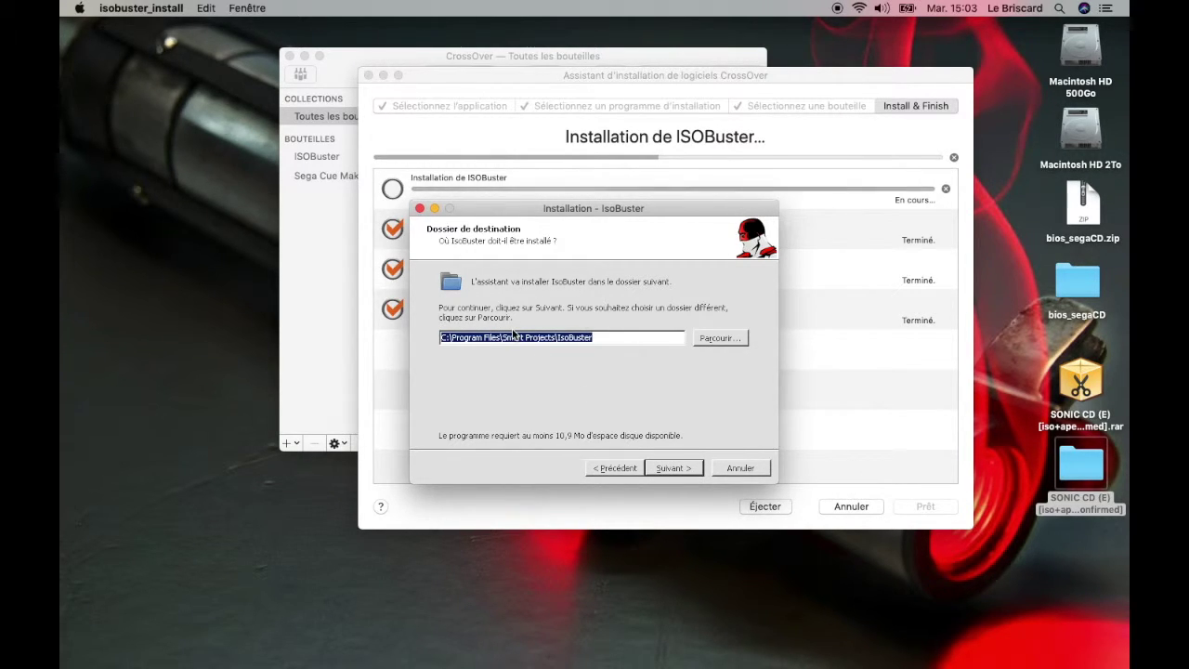
pyautogui.click(665, 468)
# - Associate all image file types with IsoBuster, install it with the default additional tasks, and finish the setup
pyautogui.click(489, 438)
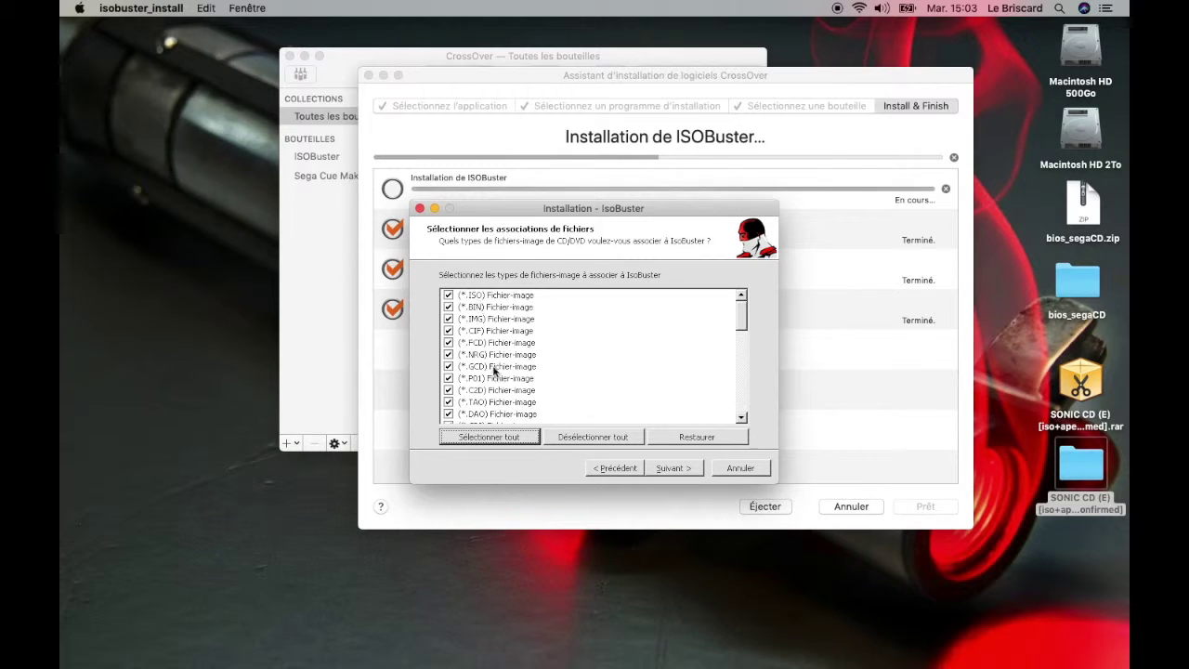
pyautogui.moveTo(747, 313)
pyautogui.mouseDown()
pyautogui.moveTo(741, 403)
pyautogui.moveTo(738, 298)
pyautogui.mouseUp()
pyautogui.click(665, 468)
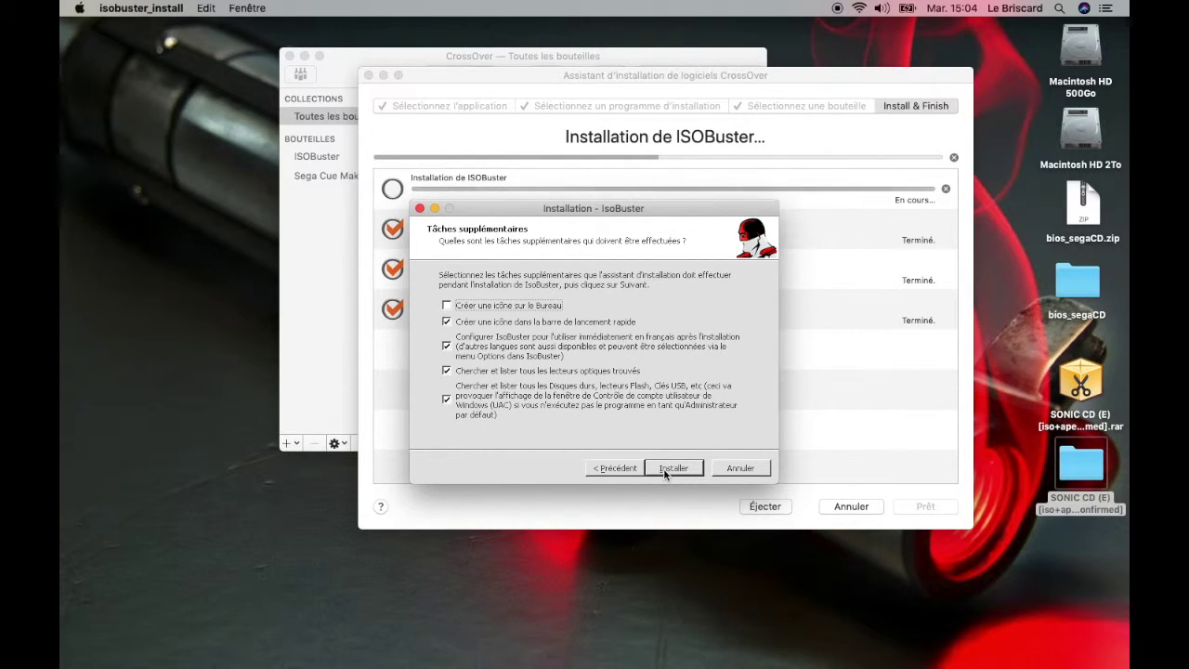
pyautogui.click(664, 470)
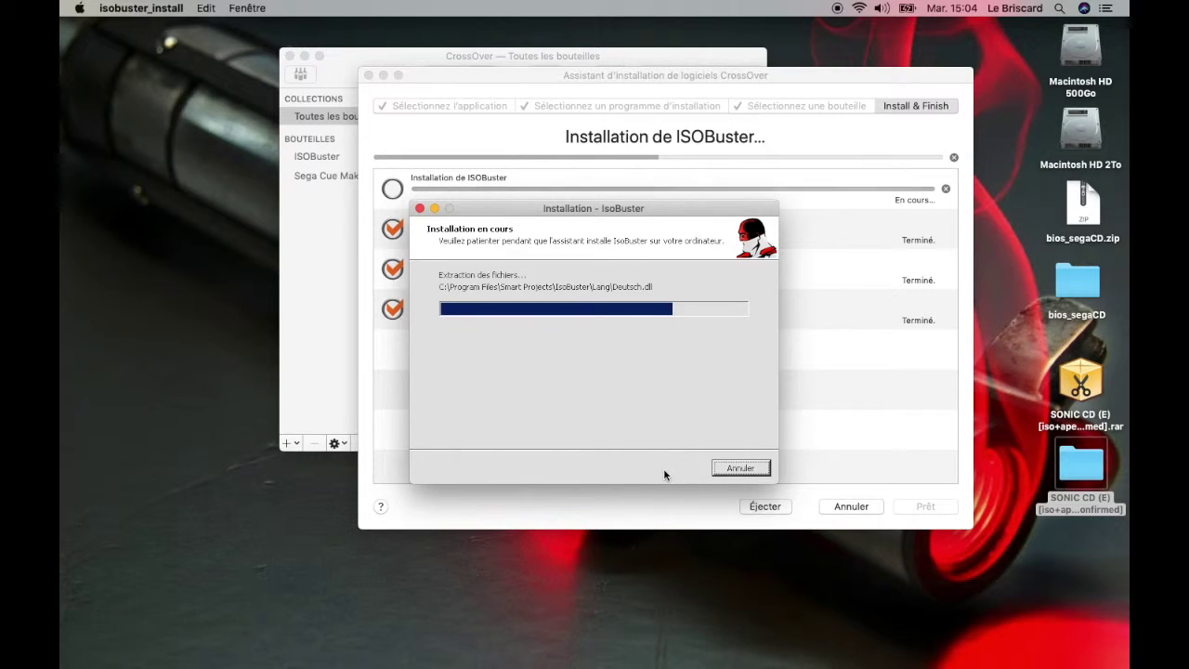
pyautogui.click(664, 469)
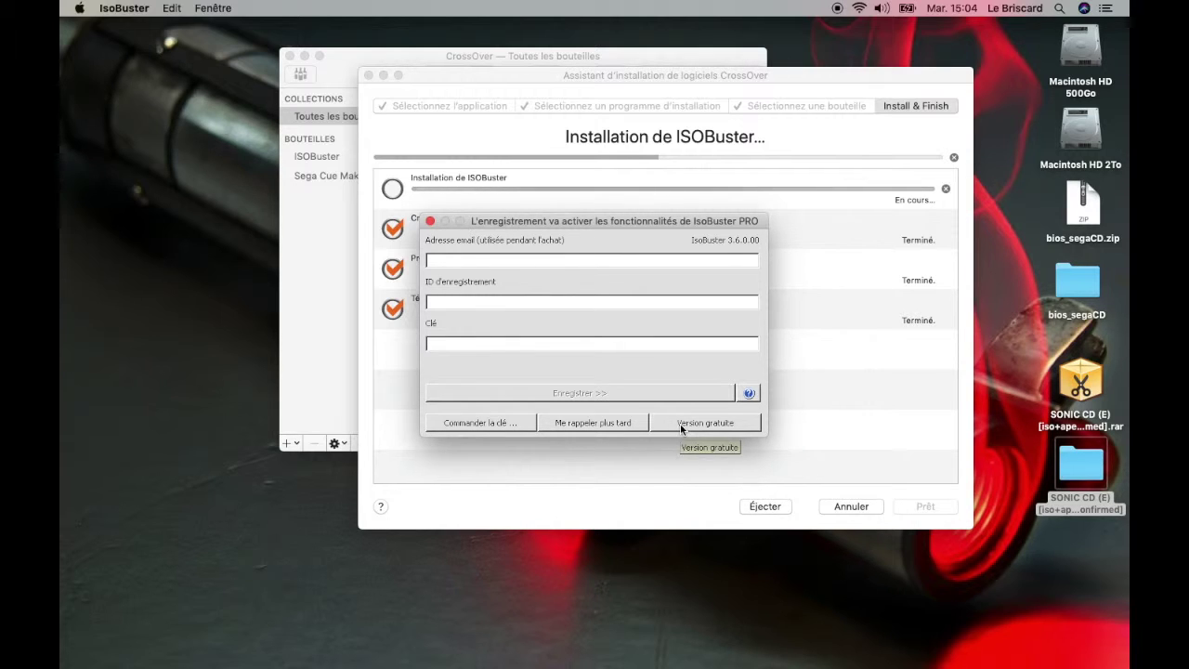
# - Postpone the IsoBuster PRO registration, and decline the online update check with its message set not to show again
pyautogui.moveTo(595, 223); pyautogui.dragTo(585, 198)
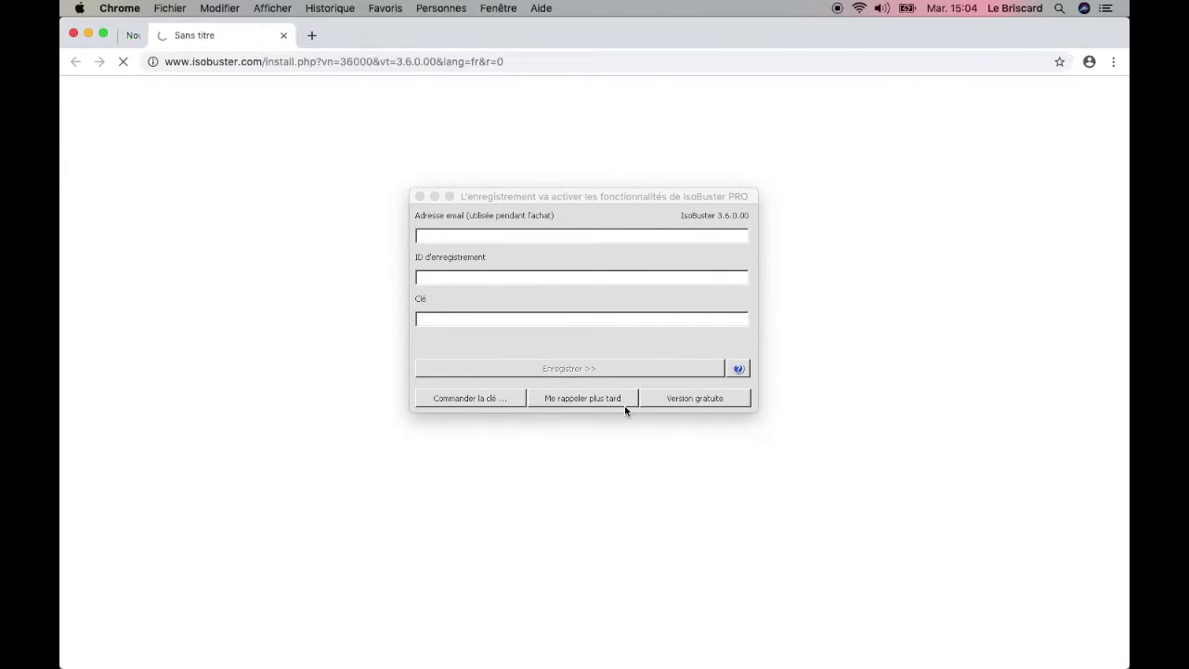
pyautogui.click(609, 399)
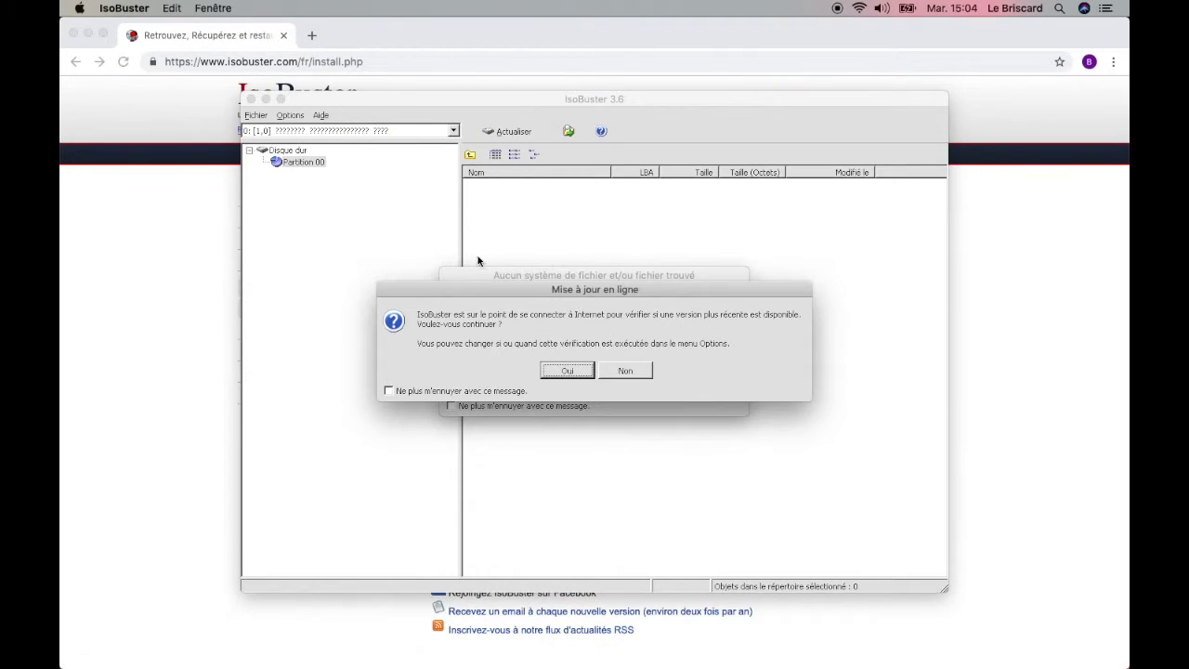
pyautogui.click(389, 391)
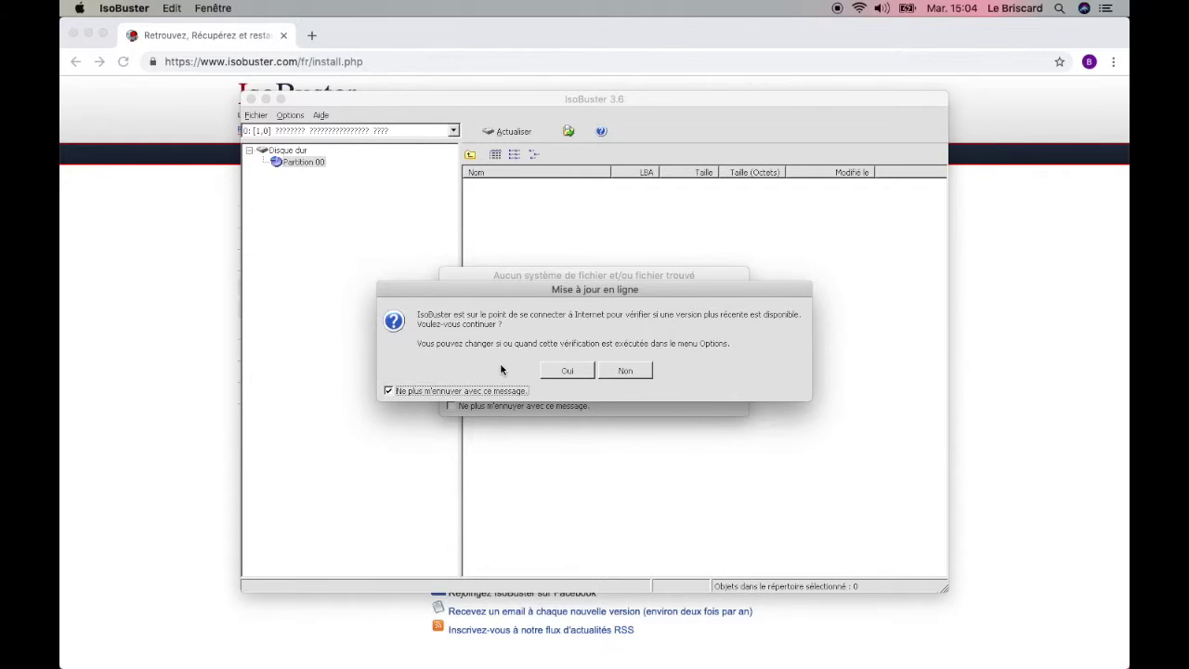
pyautogui.click(626, 371)
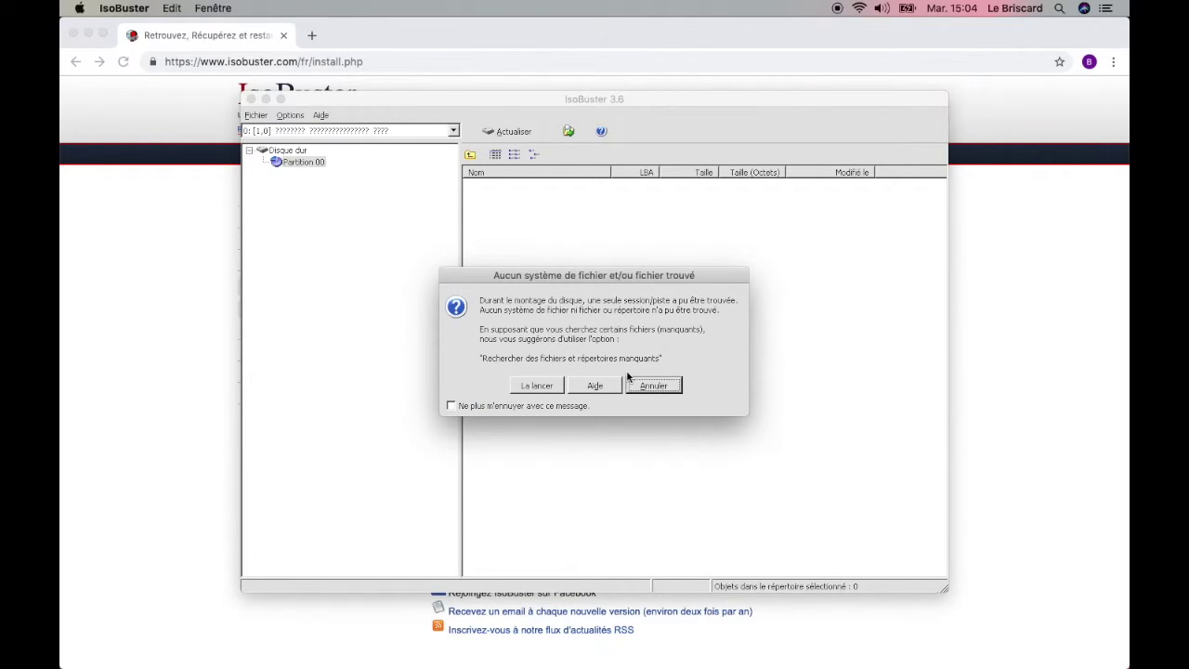
# - Decline the search for missing files and folders, with its message set not to show again, and quit Google Chrome
pyautogui.click(450, 406)
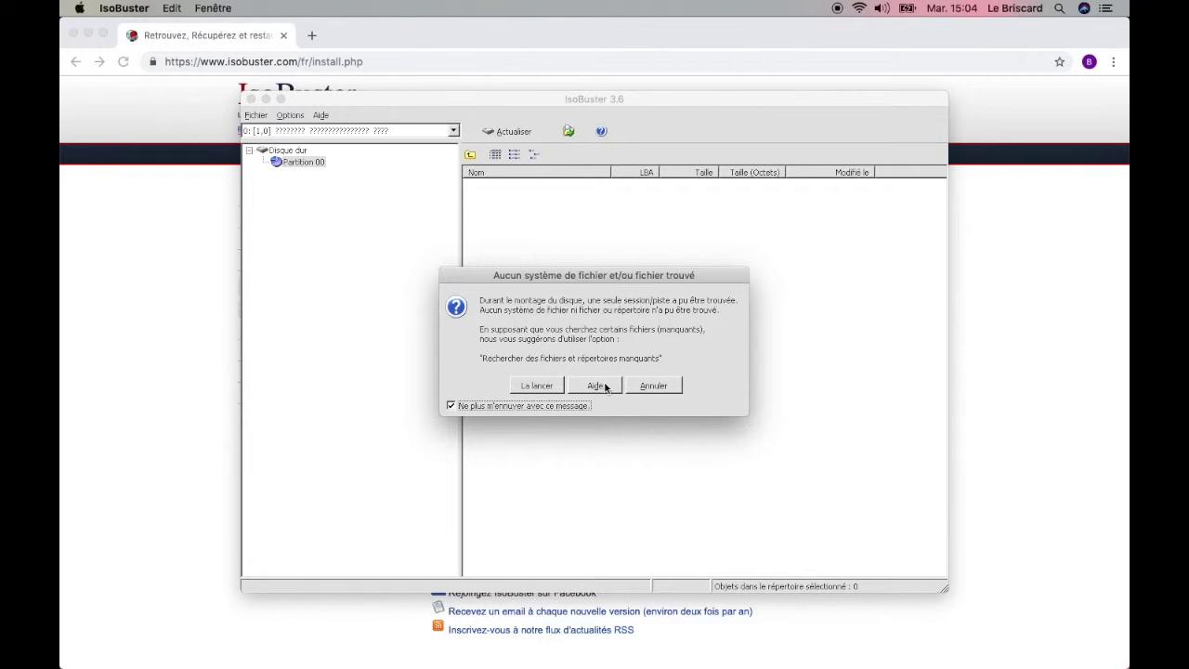
pyautogui.click(649, 387)
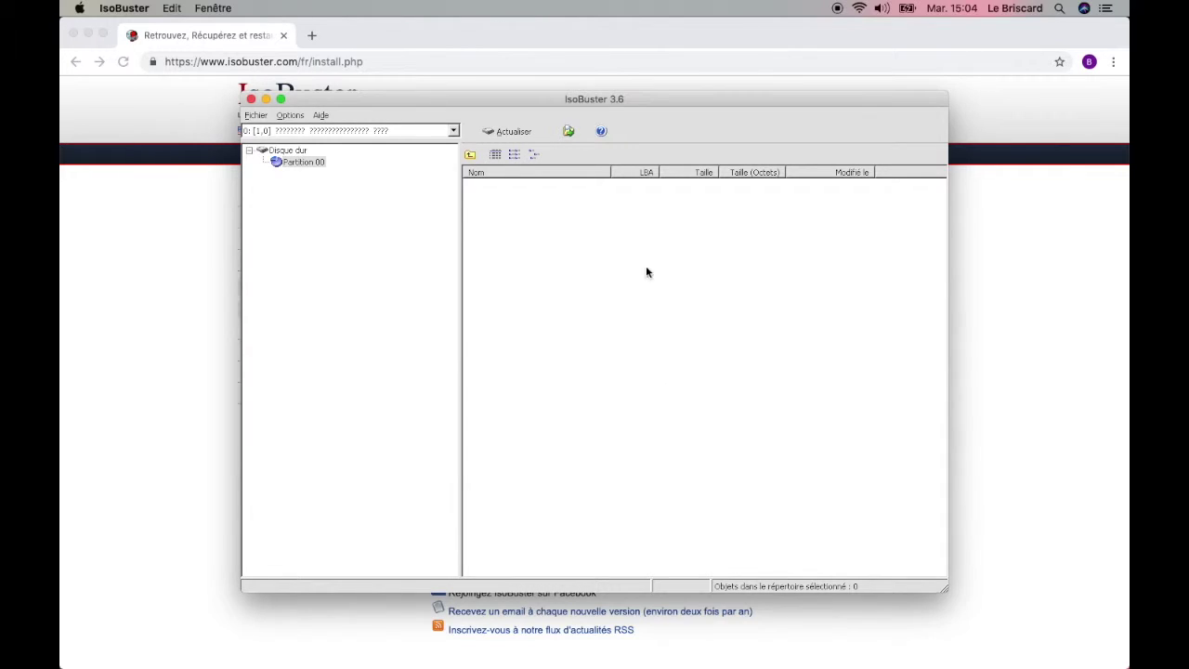
pyautogui.click(466, 34)
pyautogui.click(127, 10)
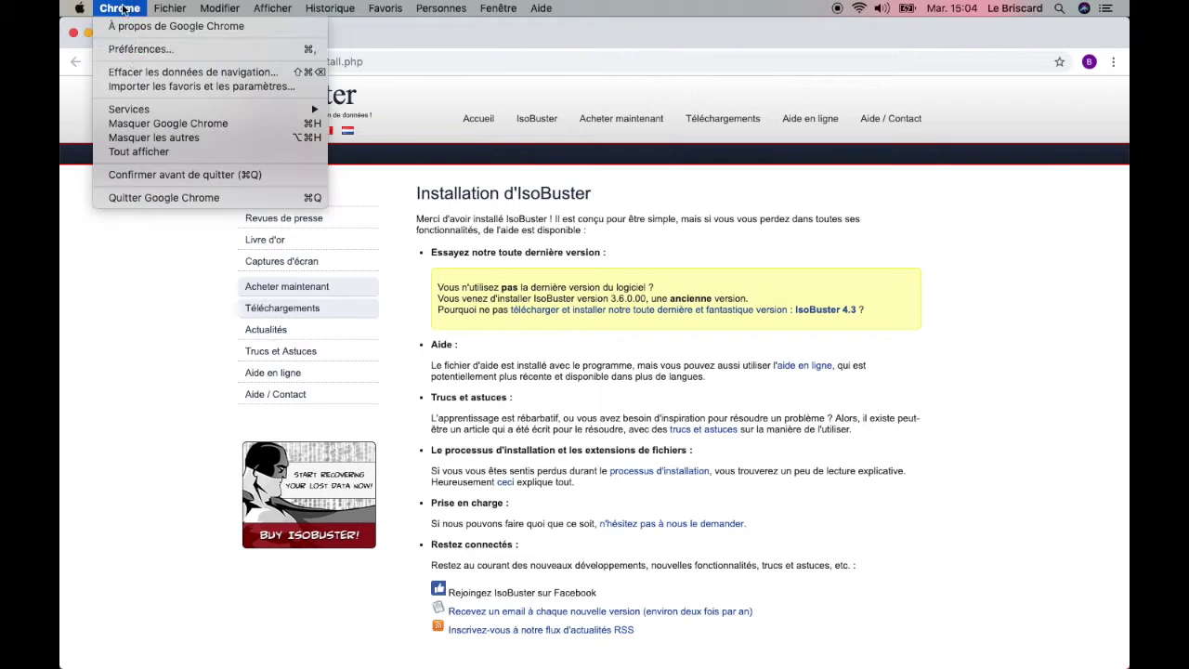
pyautogui.click(135, 199)
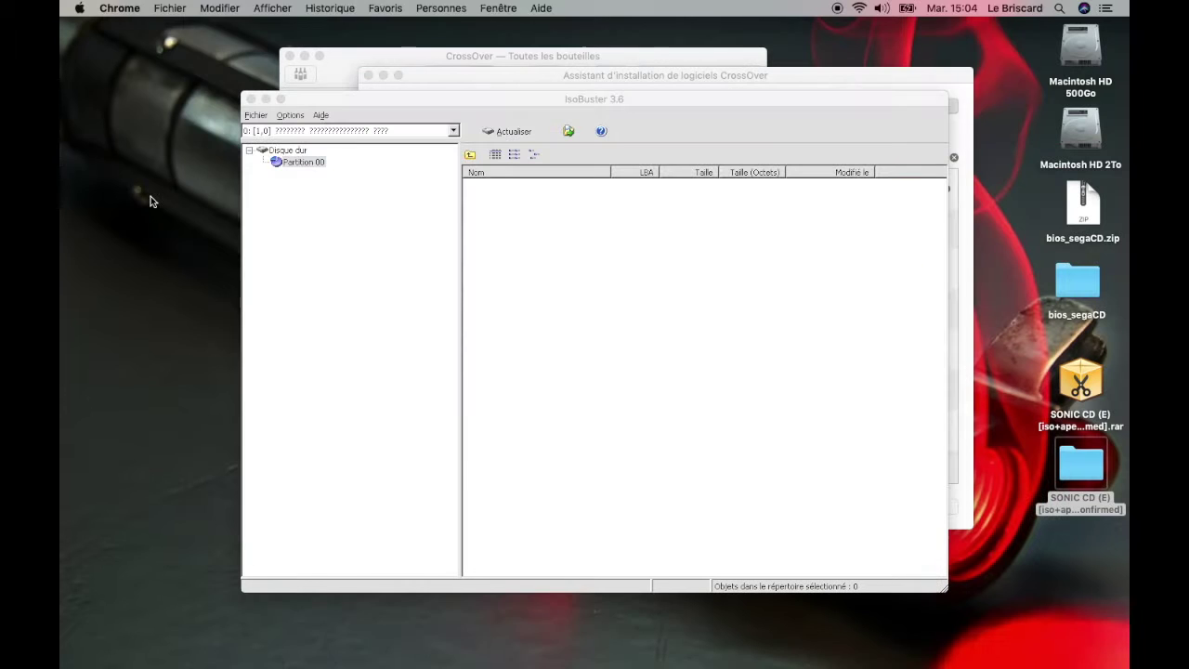
# - Quit IsoBuster and close the completed CrossOver software installation assistant
pyautogui.click(131, 13)
pyautogui.click(139, 74)
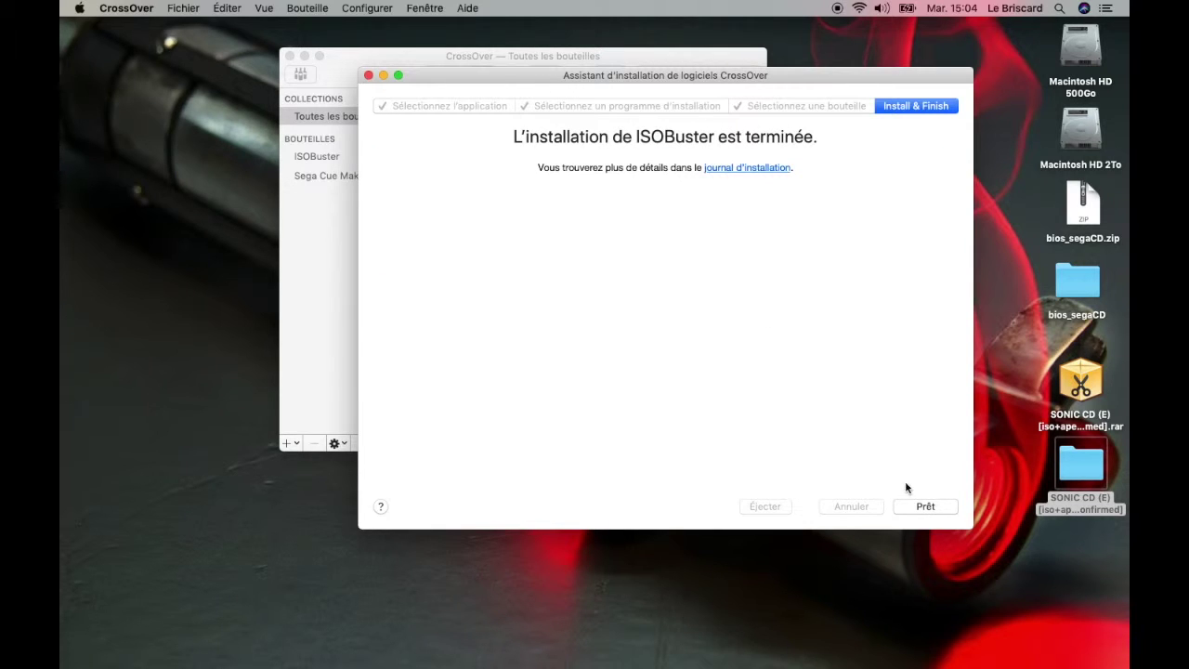
pyautogui.click(922, 506)
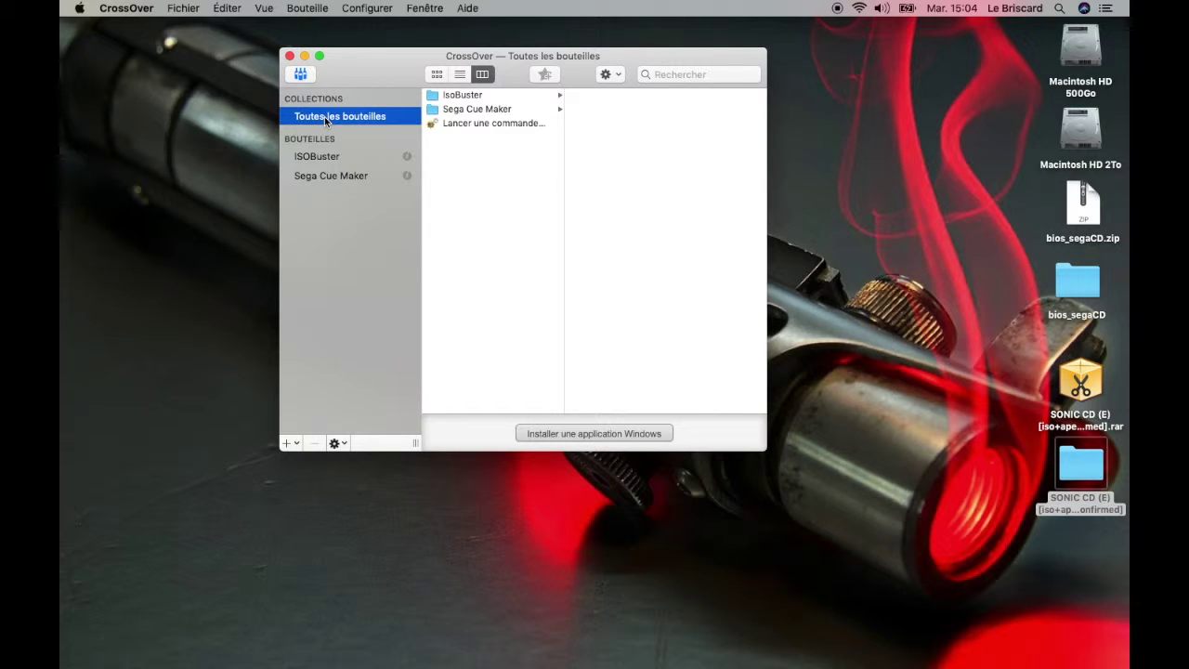
# - Examine the programs installed in the ISOBuster and Sega Cue Maker bottles
pyautogui.click(446, 101)
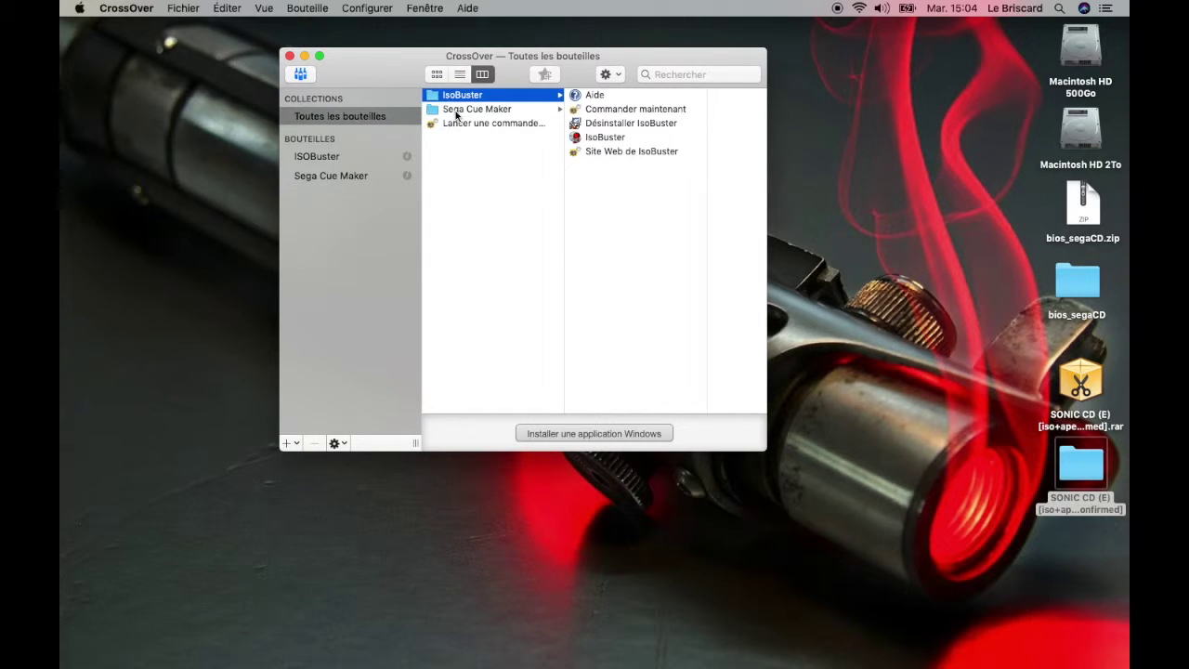
pyautogui.click(459, 112)
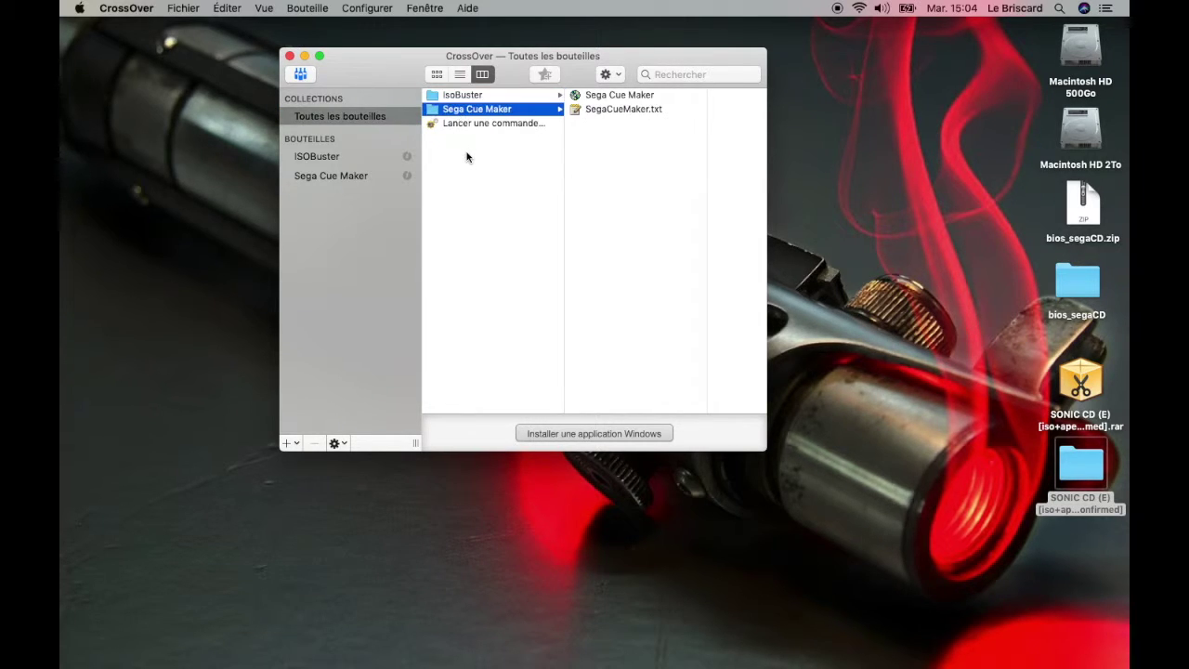
pyautogui.click(316, 156)
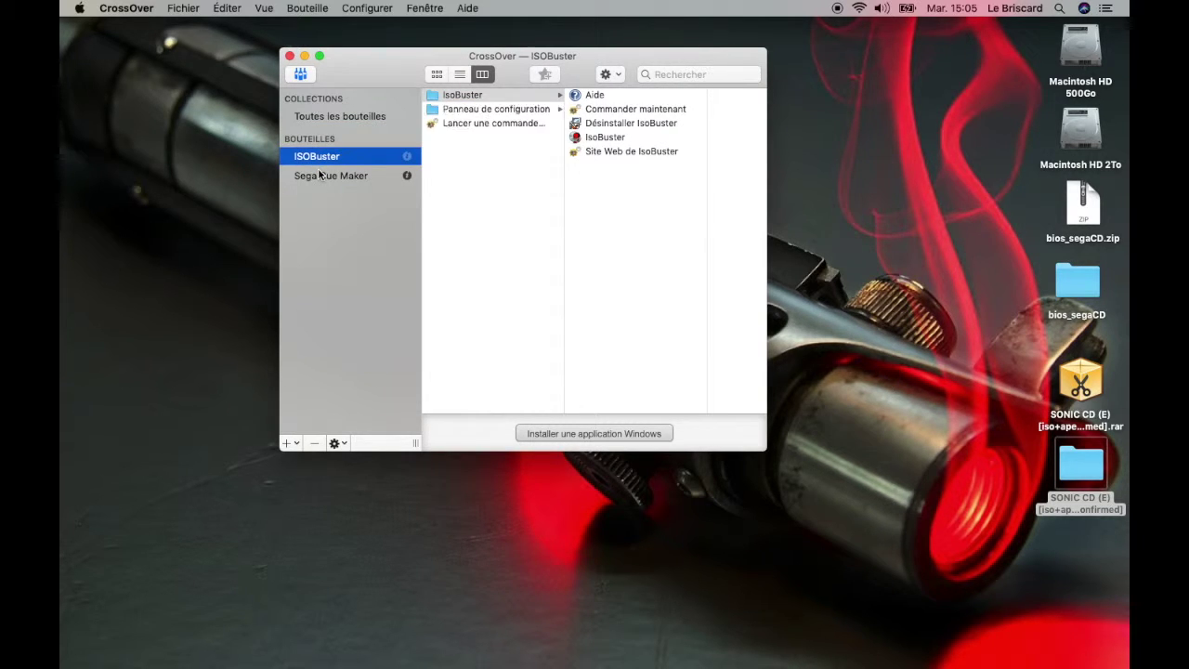
pyautogui.click(319, 175)
pyautogui.moveTo(361, 58); pyautogui.dragTo(306, 28)
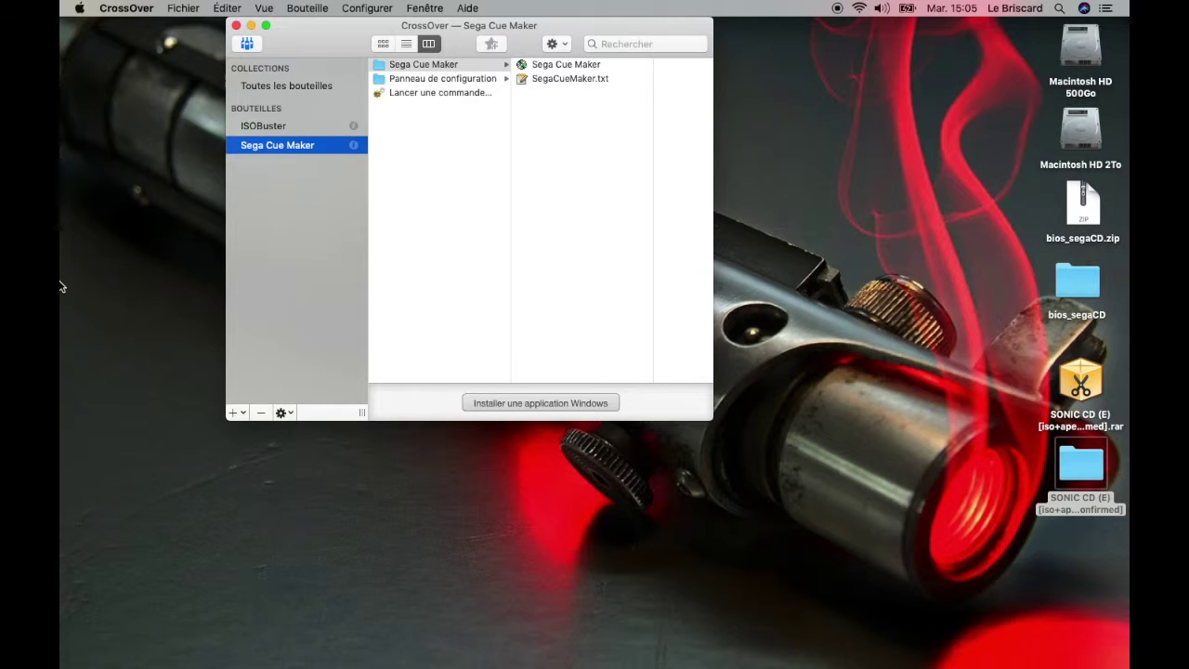
# - Launch the Switch audio converter and move its window aside to make room on the desktop
pyautogui.moveTo(64, 281)
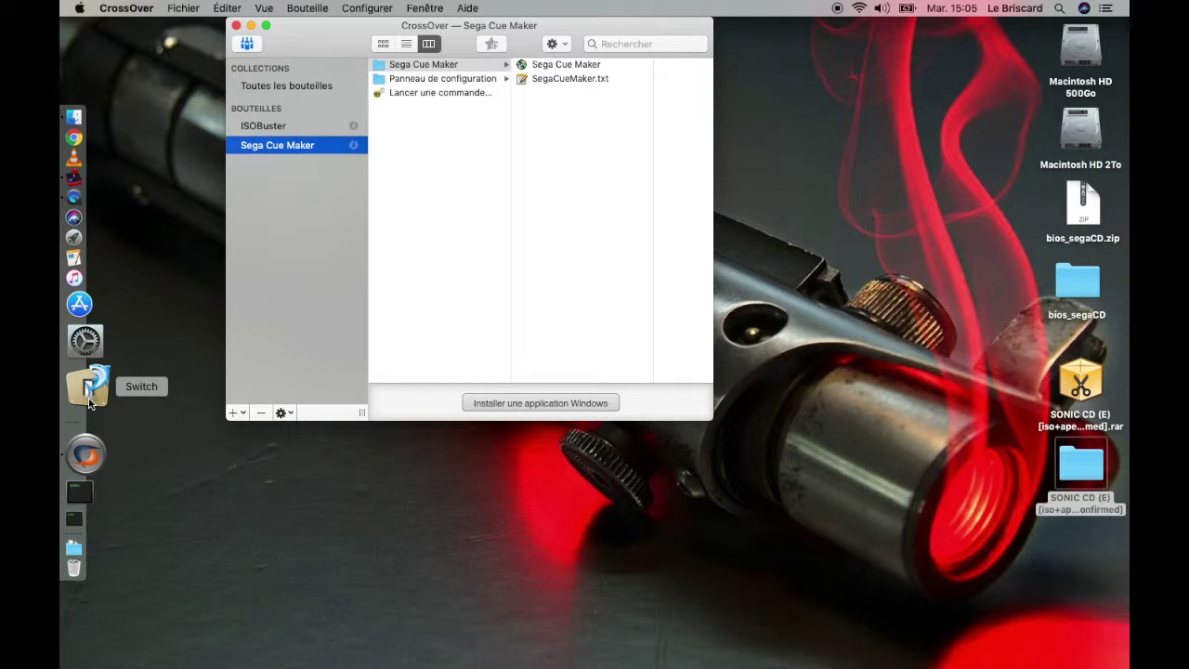
pyautogui.click(89, 390)
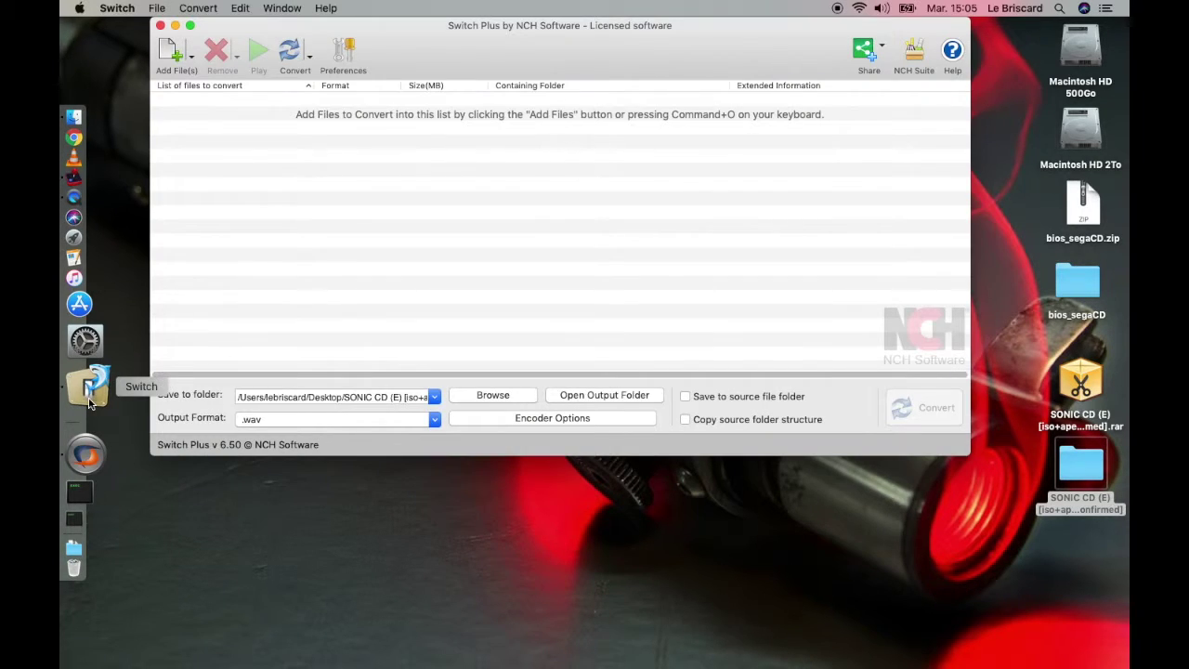
pyautogui.moveTo(664, 25); pyautogui.dragTo(577, 25)
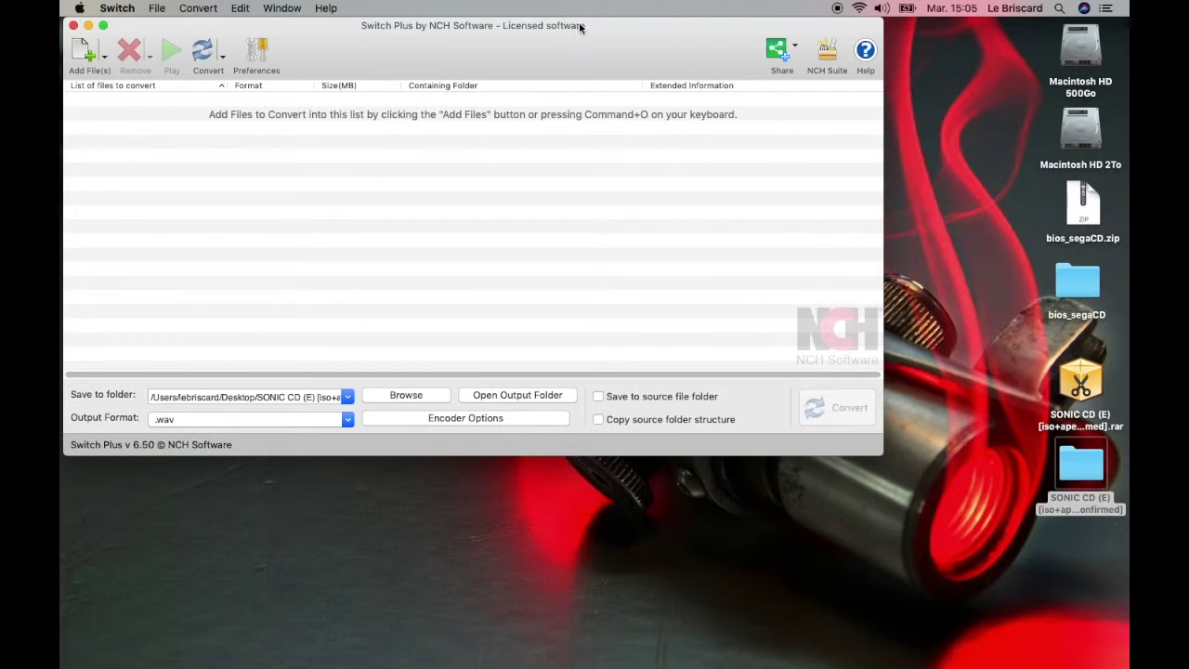
# - Add Track02.ape through Track35.ape from the desktop's SONIC CD folder to the Switch conversion list
pyautogui.click(1078, 468)
pyautogui.doubleClick(1077, 467)
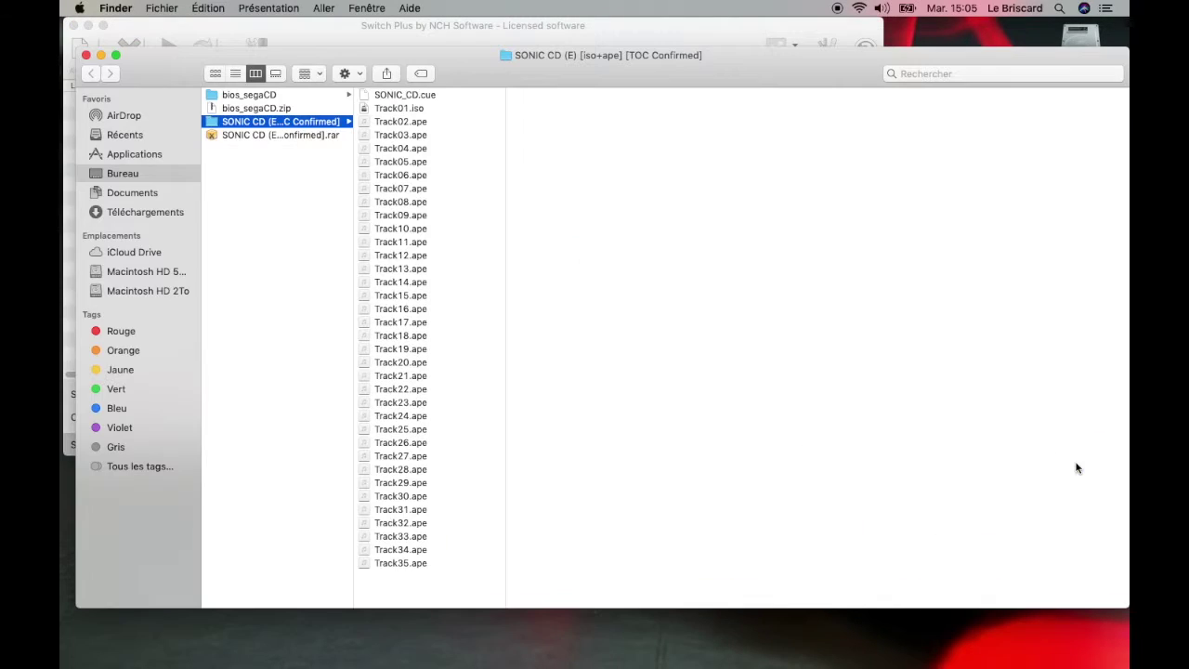
pyautogui.moveTo(420, 122); pyautogui.dragTo(408, 568)
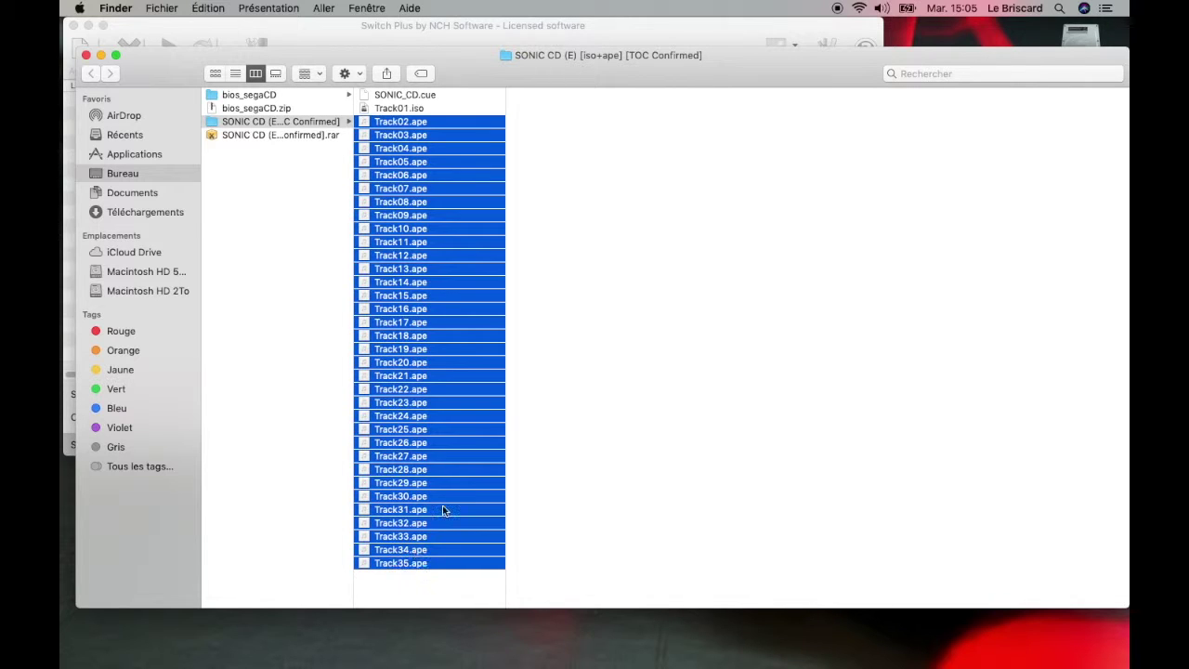
pyautogui.moveTo(461, 66); pyautogui.dragTo(957, 53)
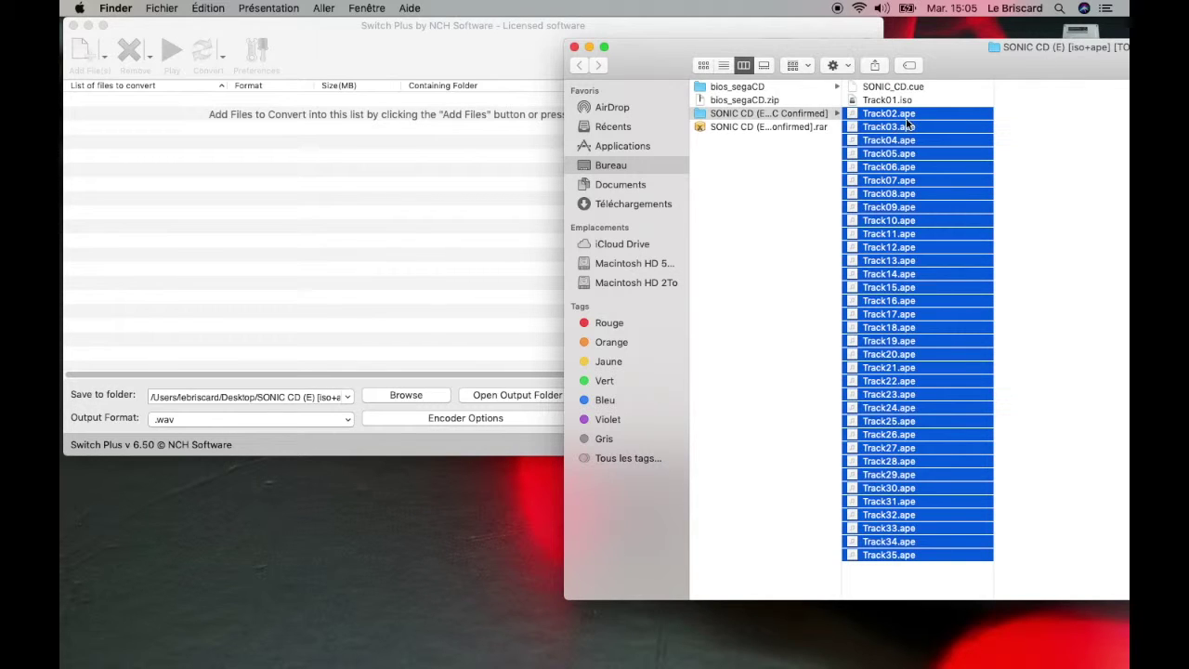
pyautogui.moveTo(870, 118); pyautogui.dragTo(428, 156)
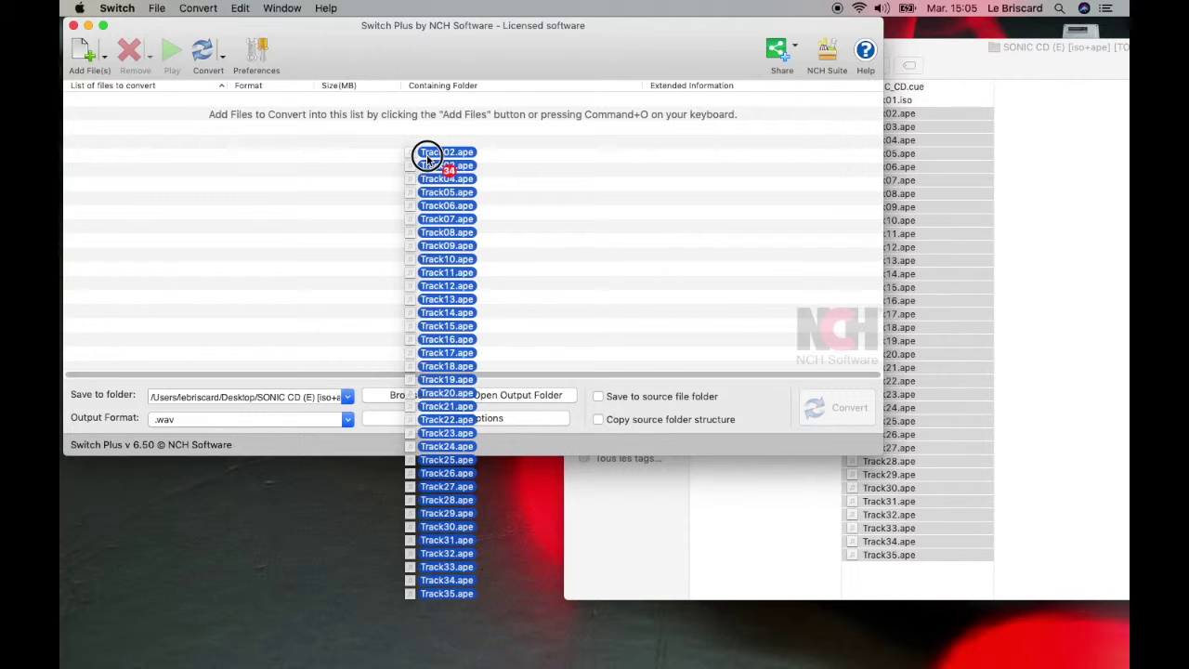
pyautogui.moveTo(427, 156); pyautogui.dragTo(428, 156)
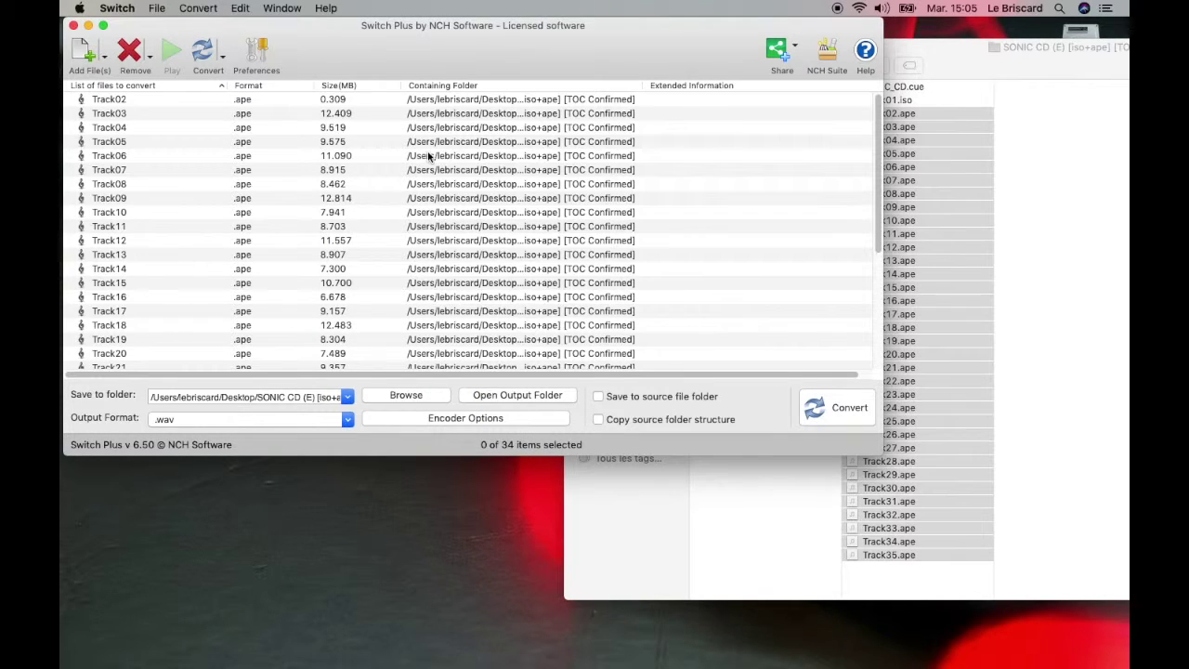
pyautogui.moveTo(375, 30); pyautogui.dragTo(435, 29)
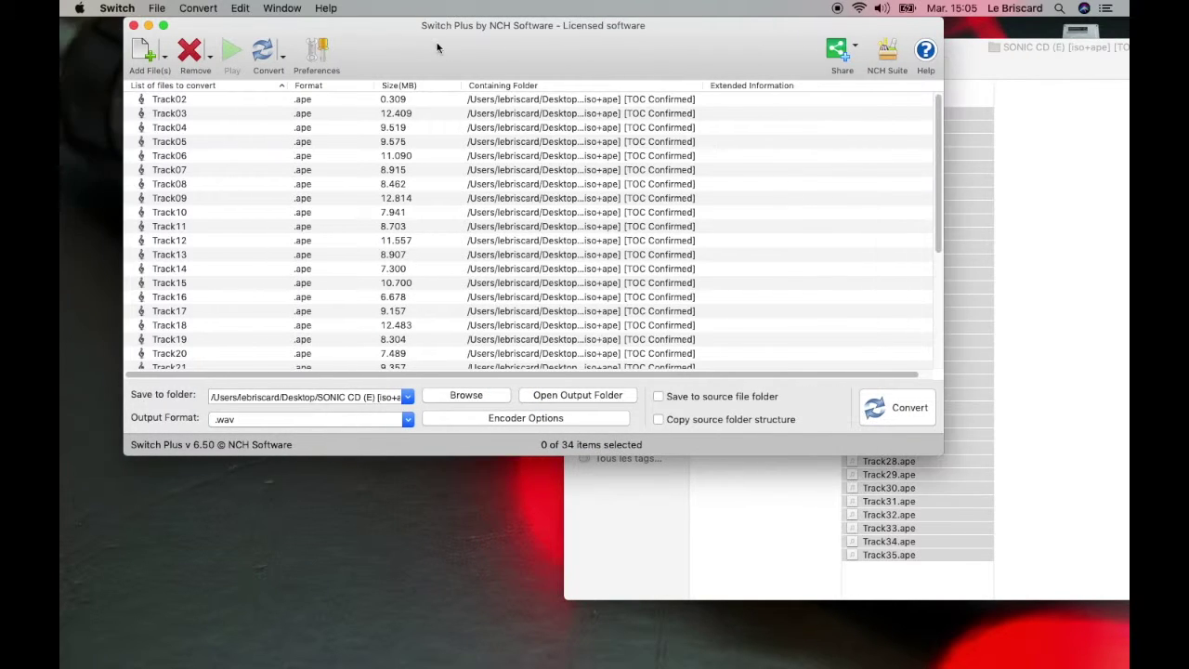
# - Choose .wav as the output format for the conversion
pyautogui.click(409, 422)
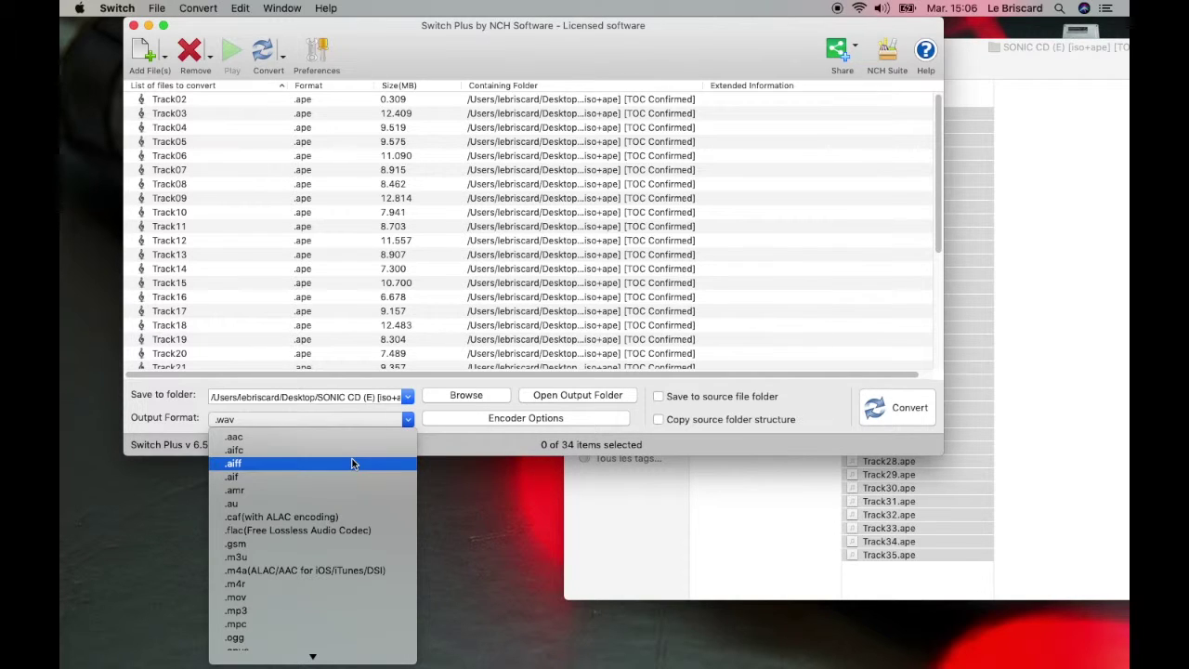
pyautogui.scroll(-4, 353, 462)
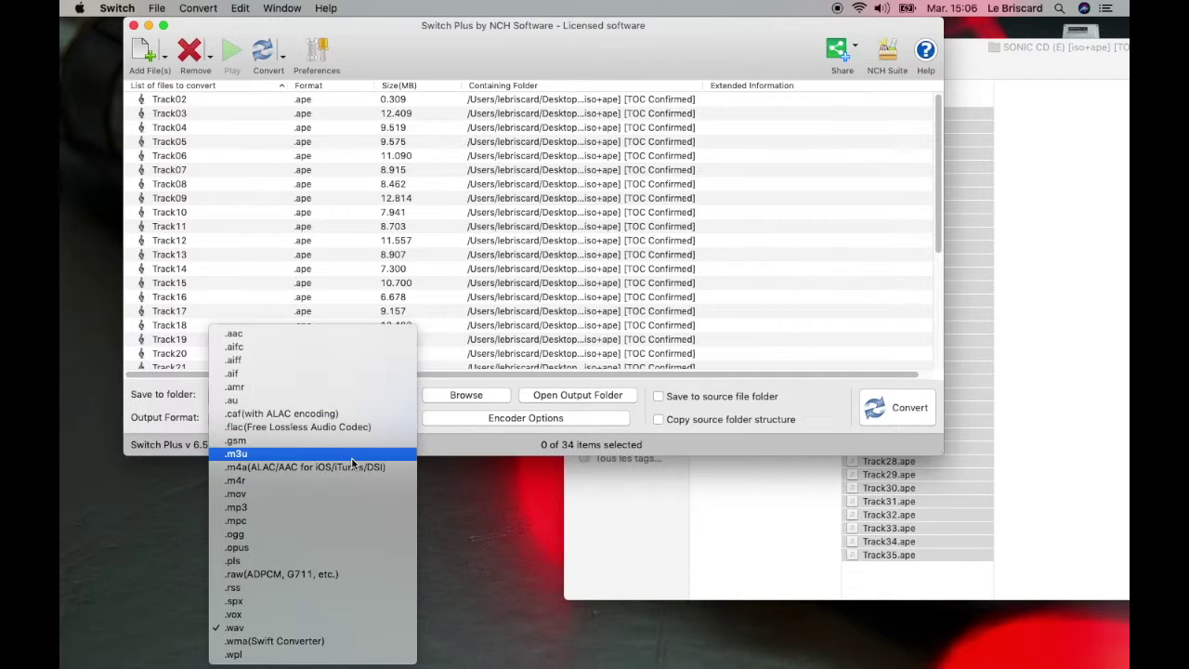
pyautogui.click(237, 629)
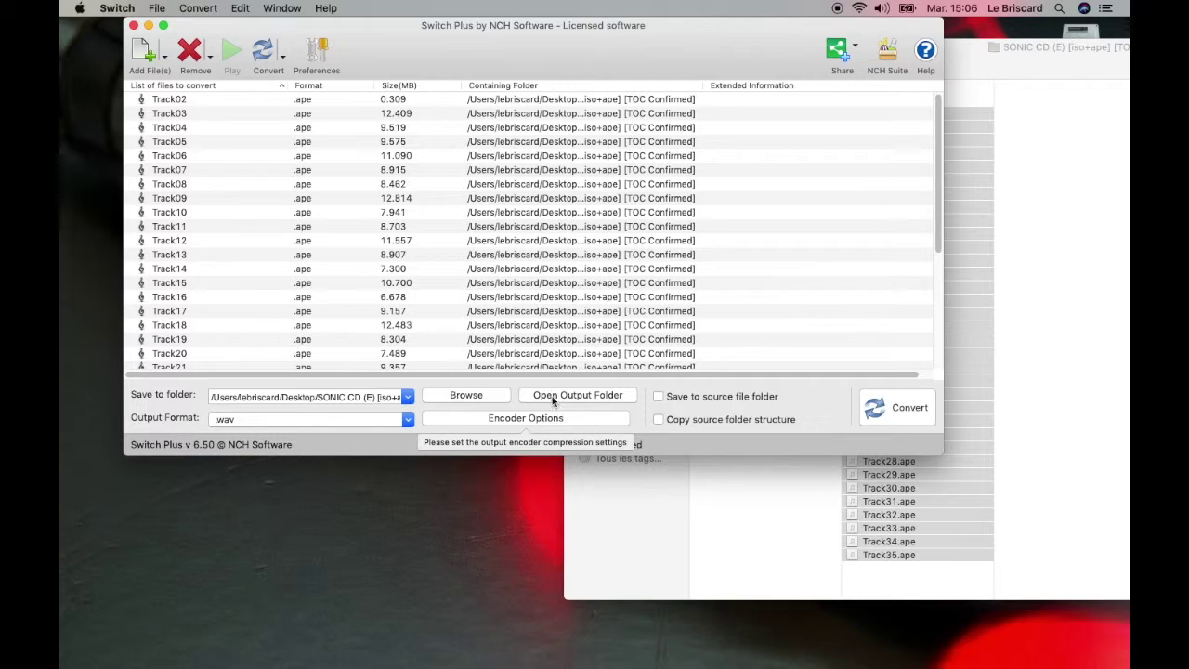
# - Create a folder named Sonic inside the SONIC CD folder and choose it as the output location
pyautogui.click(454, 397)
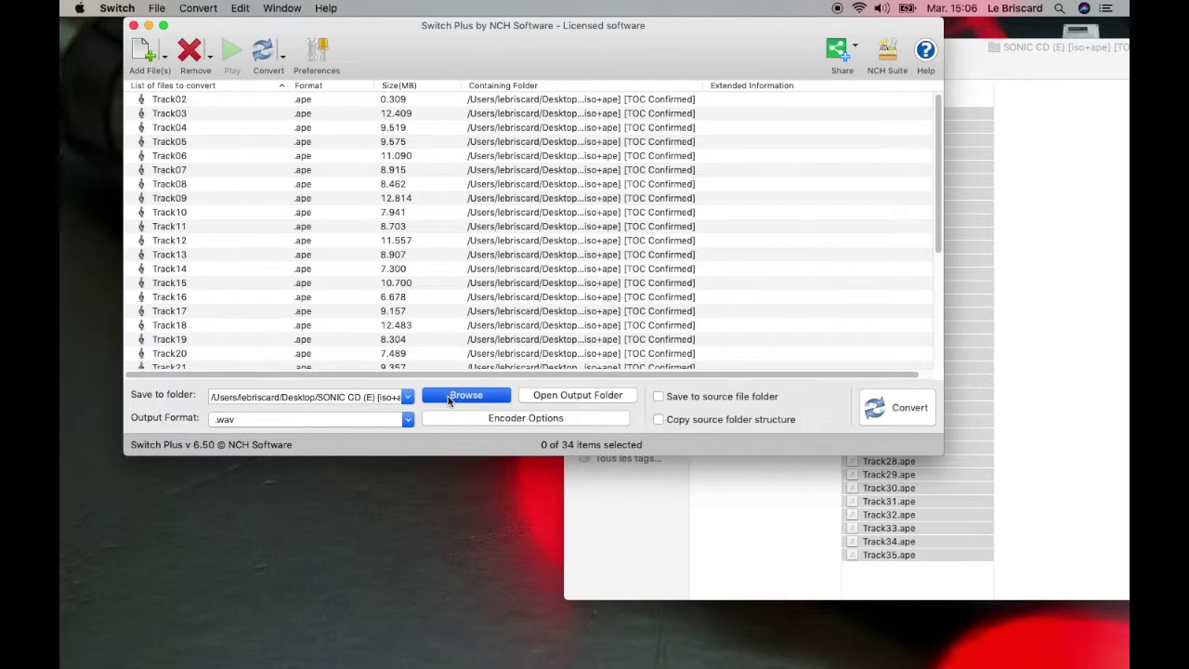
pyautogui.click(520, 162)
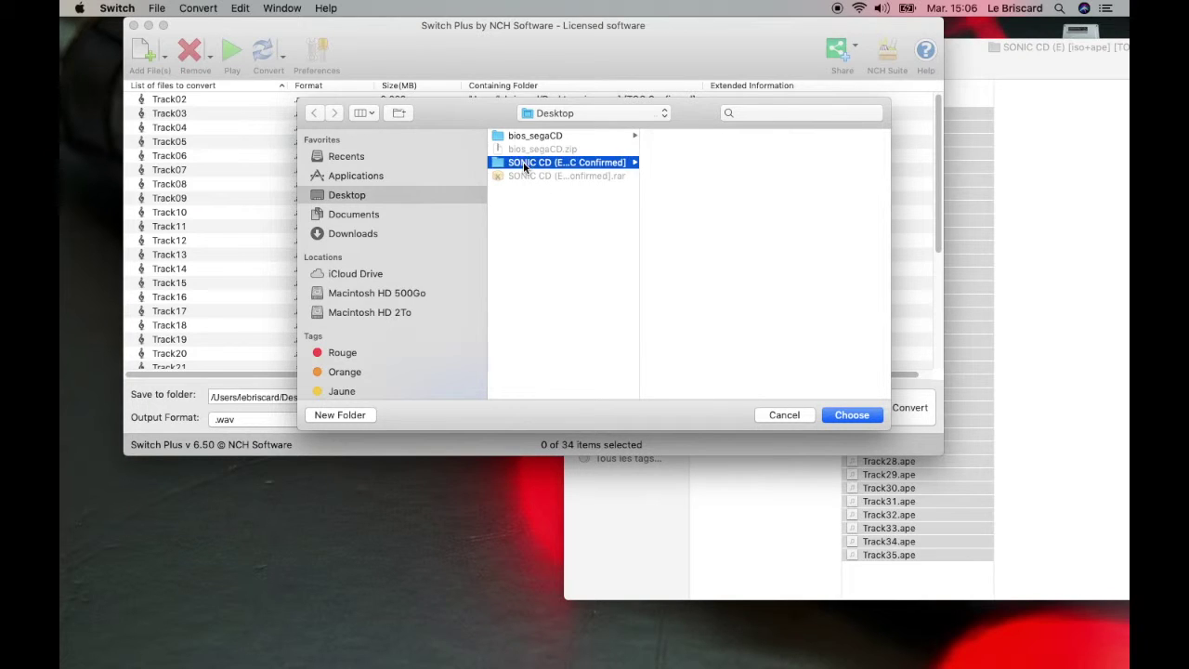
pyautogui.press('Return')
pyautogui.click(464, 394)
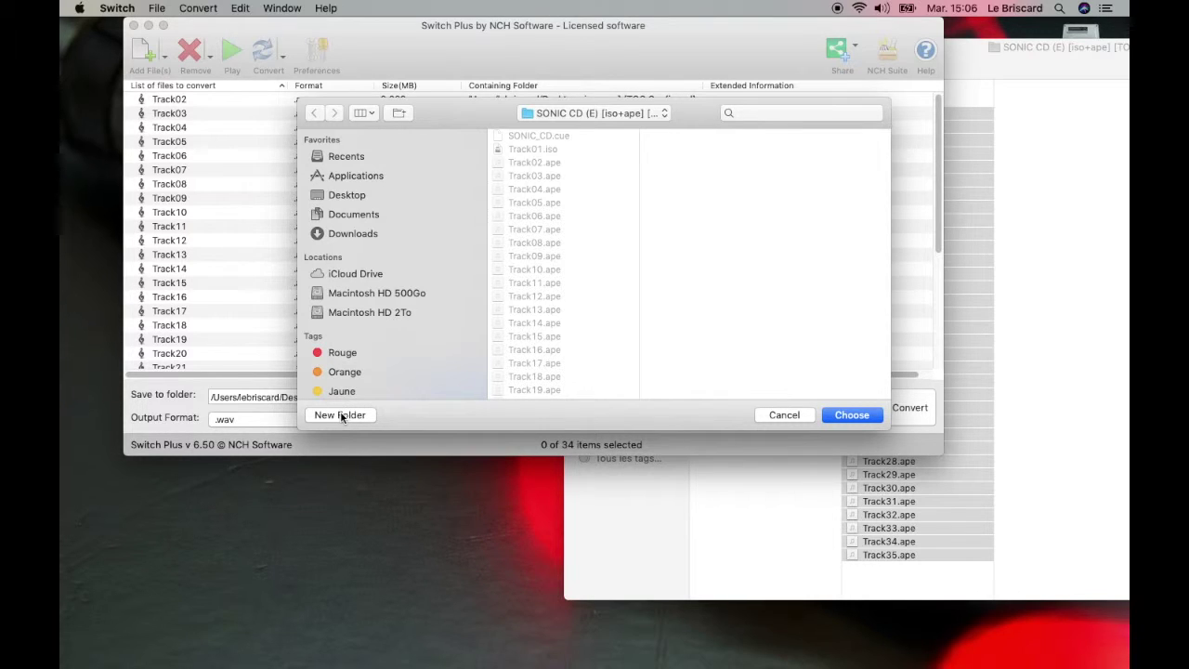
pyautogui.click(340, 416)
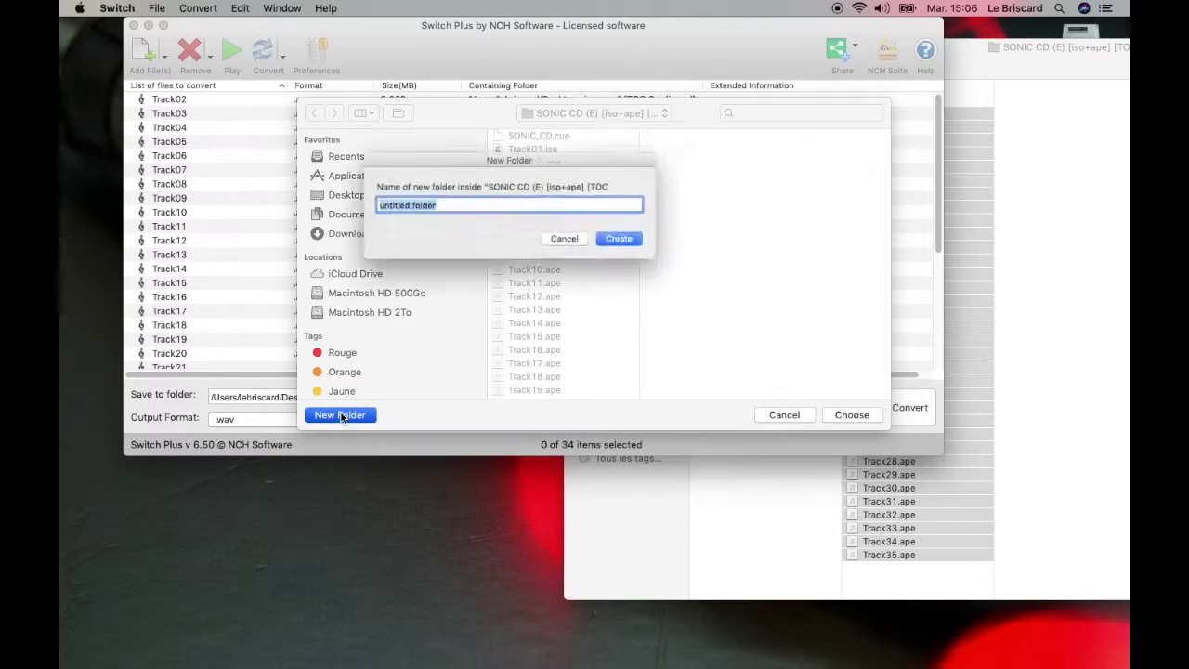
pyautogui.write('Sonic')
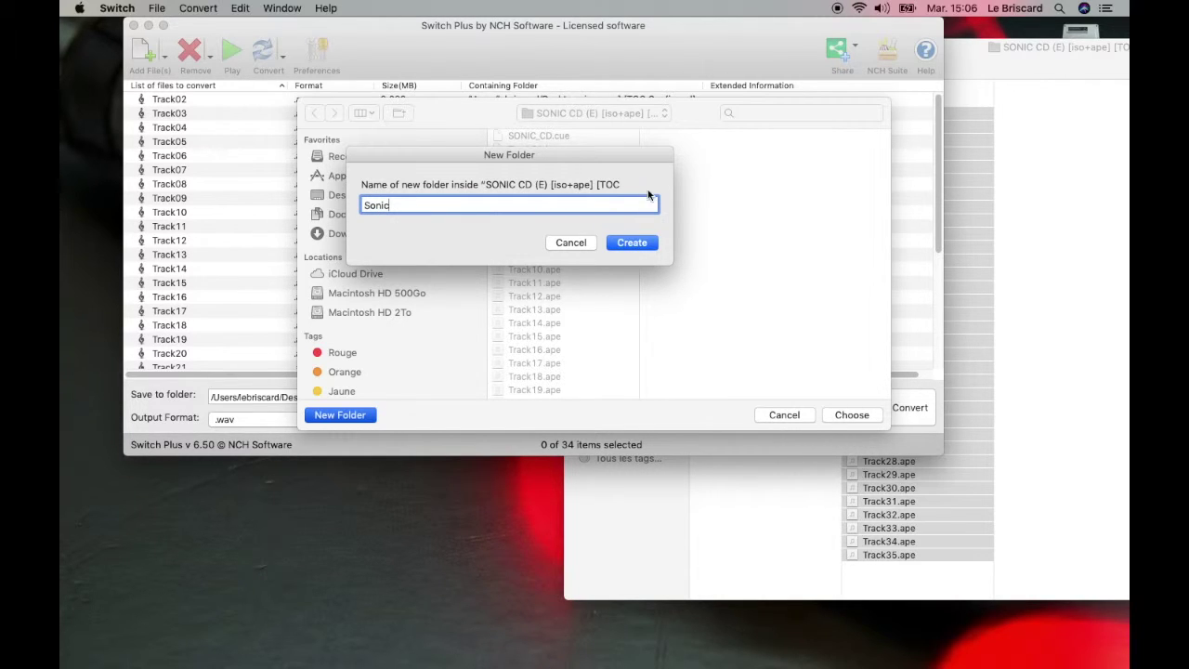
pyautogui.click(635, 247)
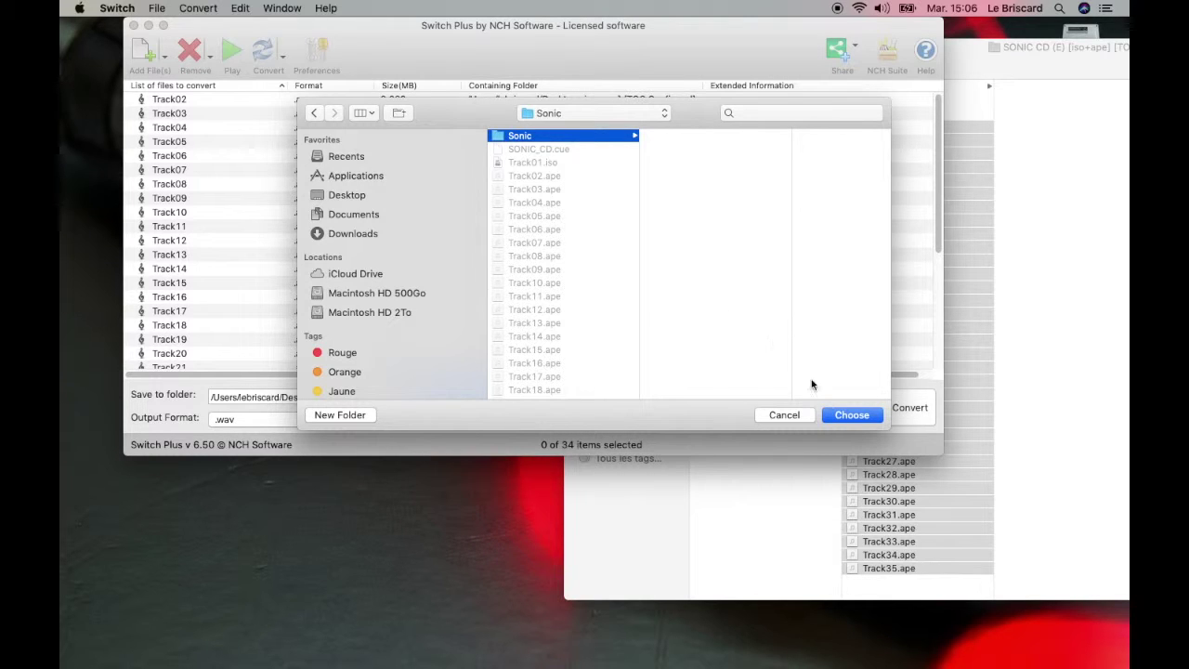
pyautogui.click(844, 415)
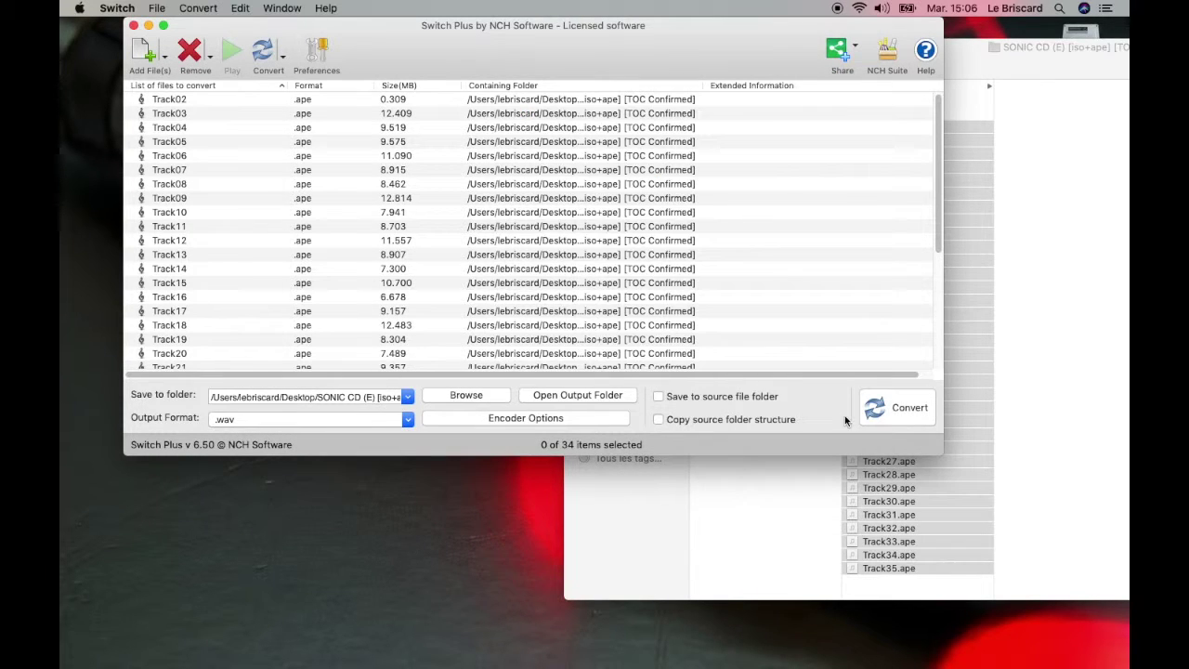
# - Convert all the listed APE tracks to WAV
pyautogui.click(902, 409)
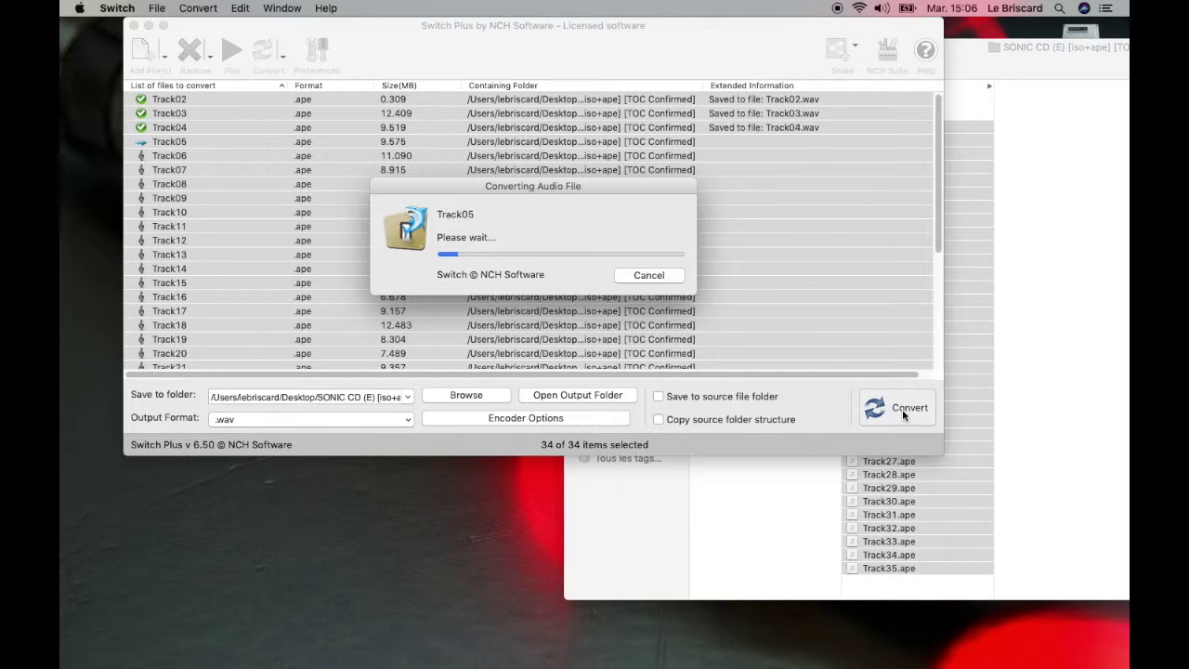
pyautogui.moveTo(752, 55); pyautogui.dragTo(708, 54)
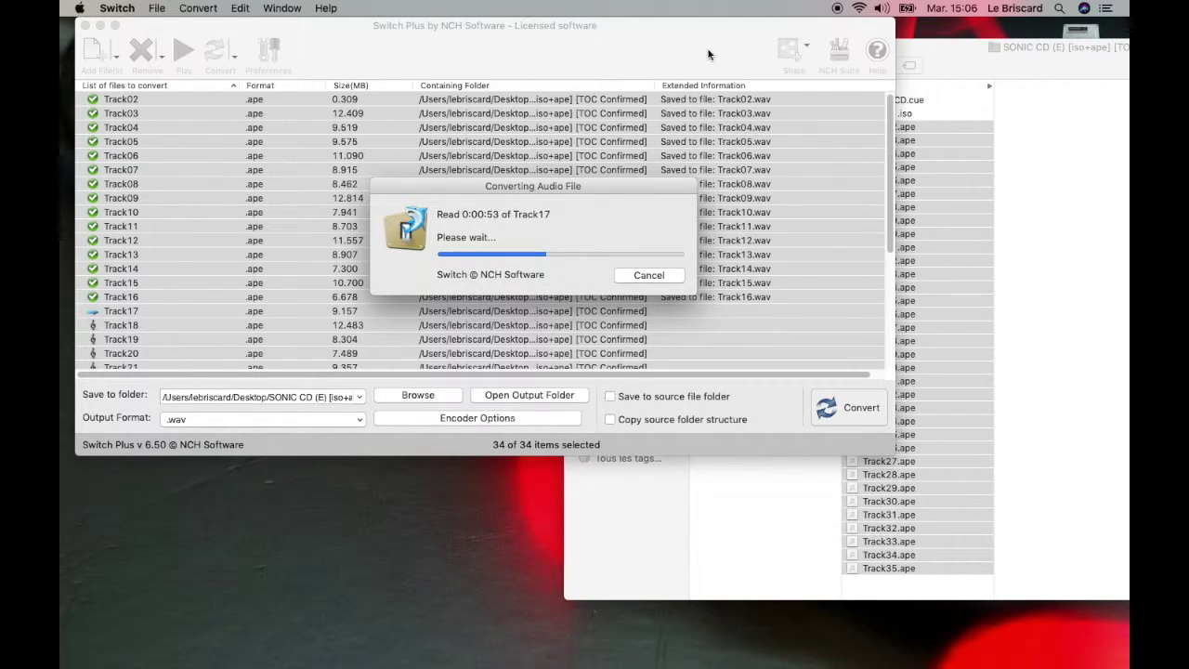
pyautogui.moveTo(707, 54); pyautogui.dragTo(701, 51)
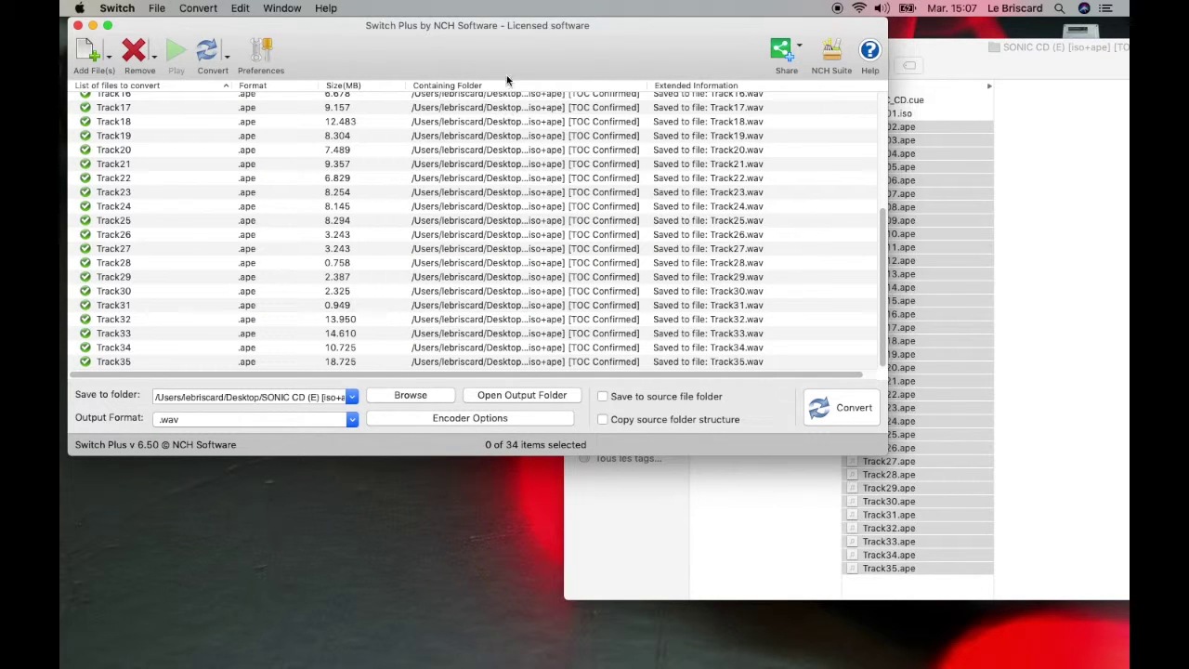
pyautogui.moveTo(469, 43); pyautogui.dragTo(497, 44)
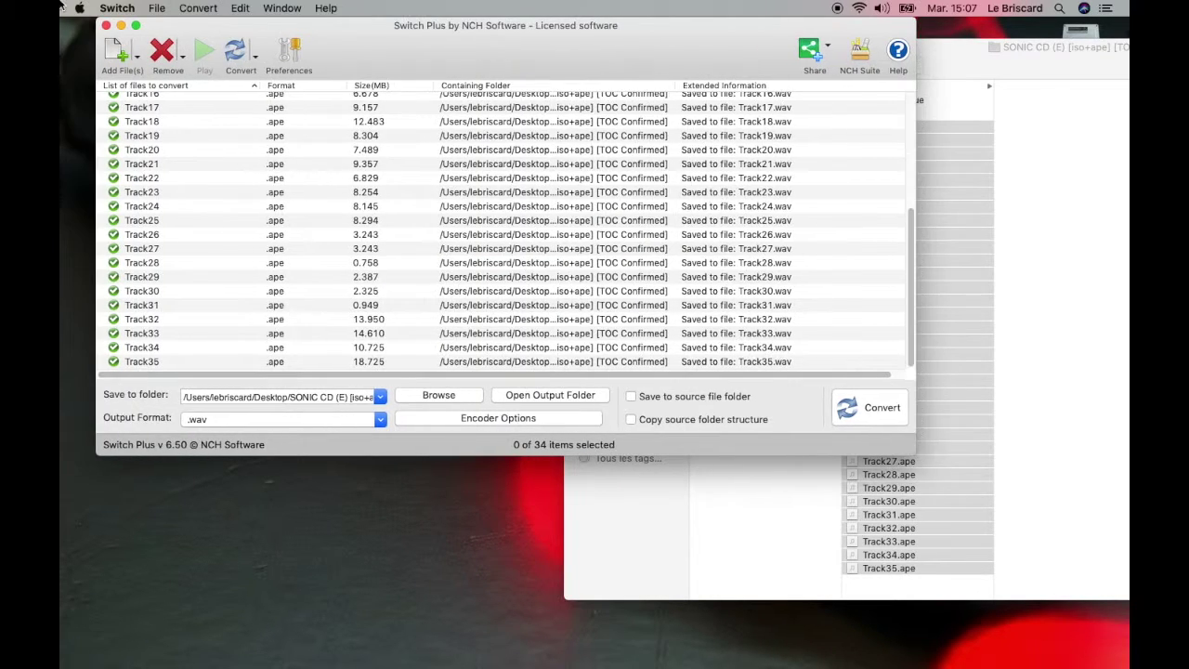
# - Quit Switch and move the Finder window of the SONIC CD folder fully into view
pyautogui.click(117, 8)
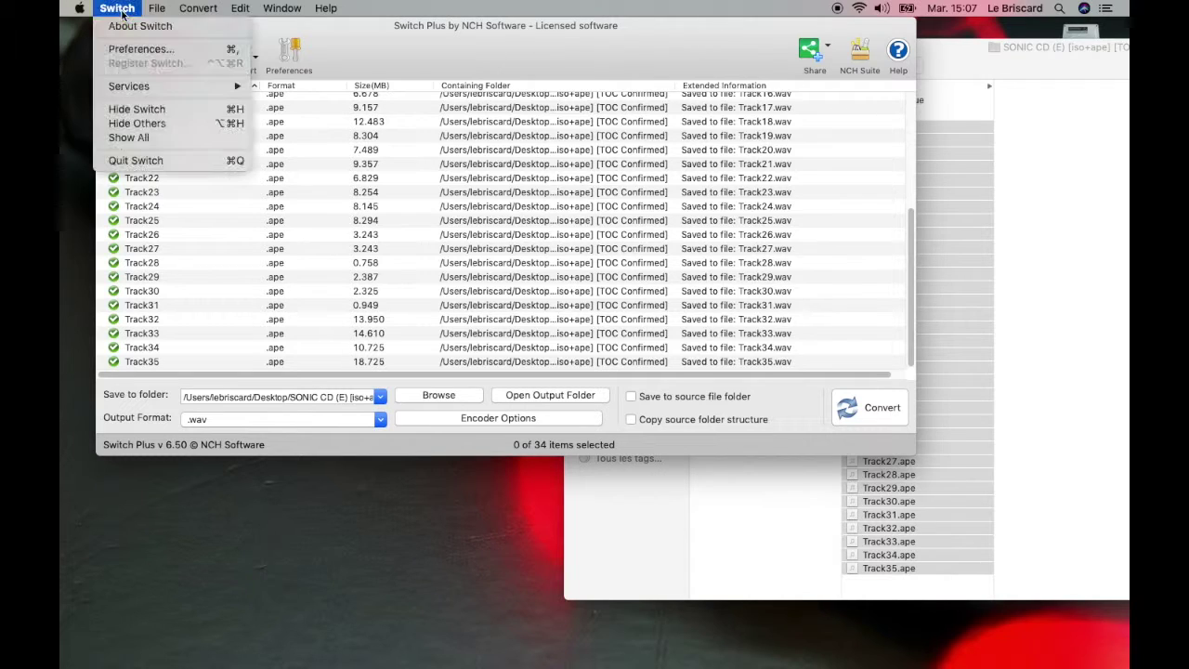
pyautogui.click(160, 158)
pyautogui.moveTo(967, 54); pyautogui.dragTo(527, 91)
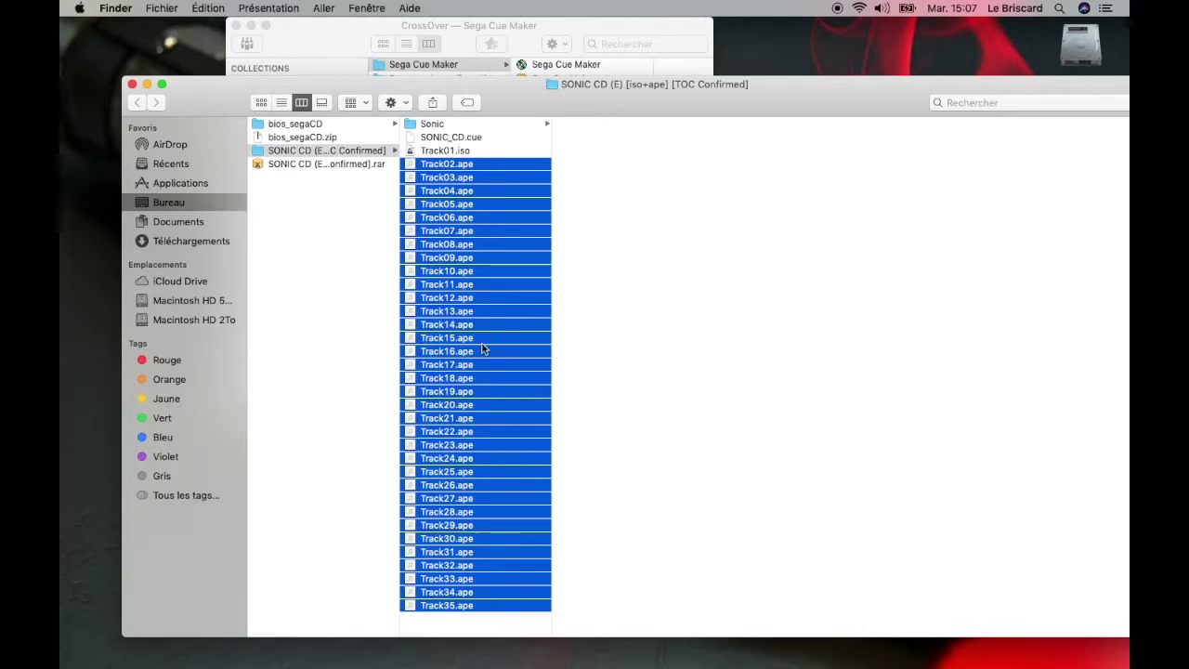
# - View the Sonic folder's contents, play Track04.ape in VLC to check the original audio, and quit VLC
pyautogui.click(416, 126)
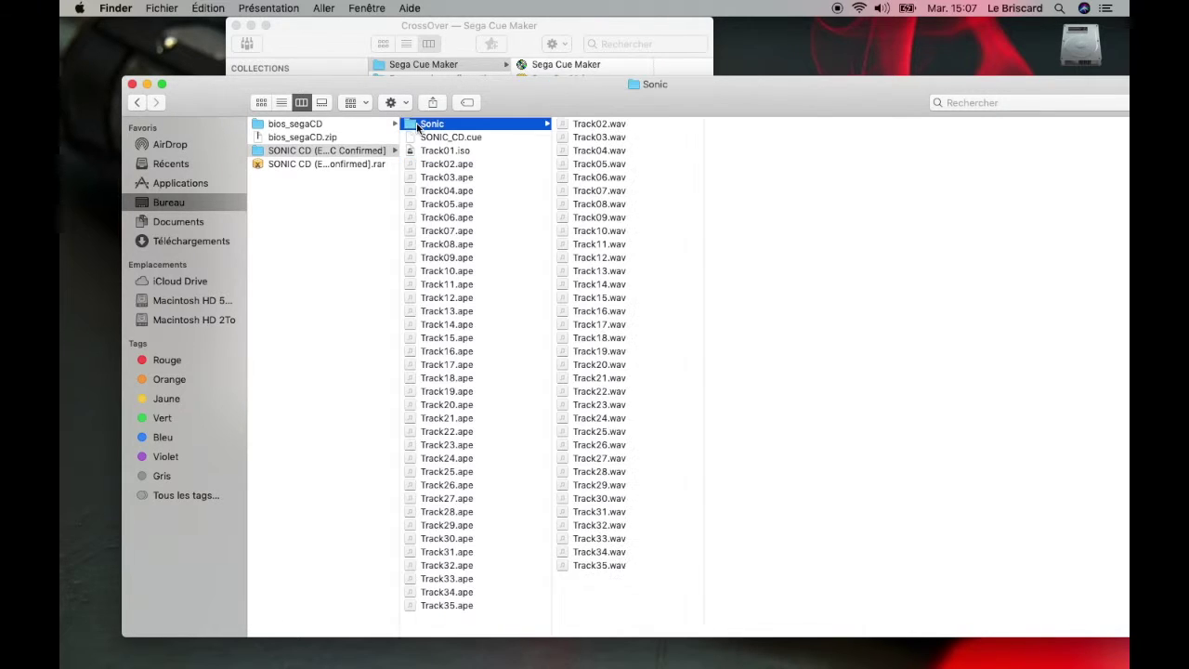
pyautogui.doubleClick(436, 191)
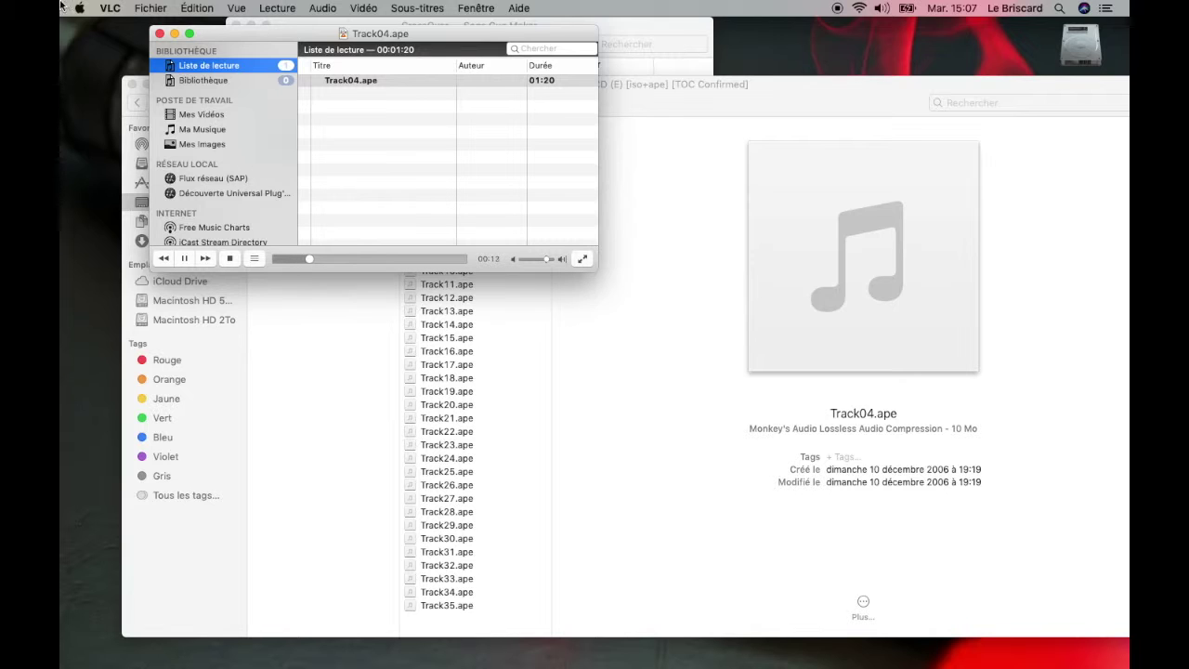
pyautogui.click(110, 9)
pyautogui.click(151, 220)
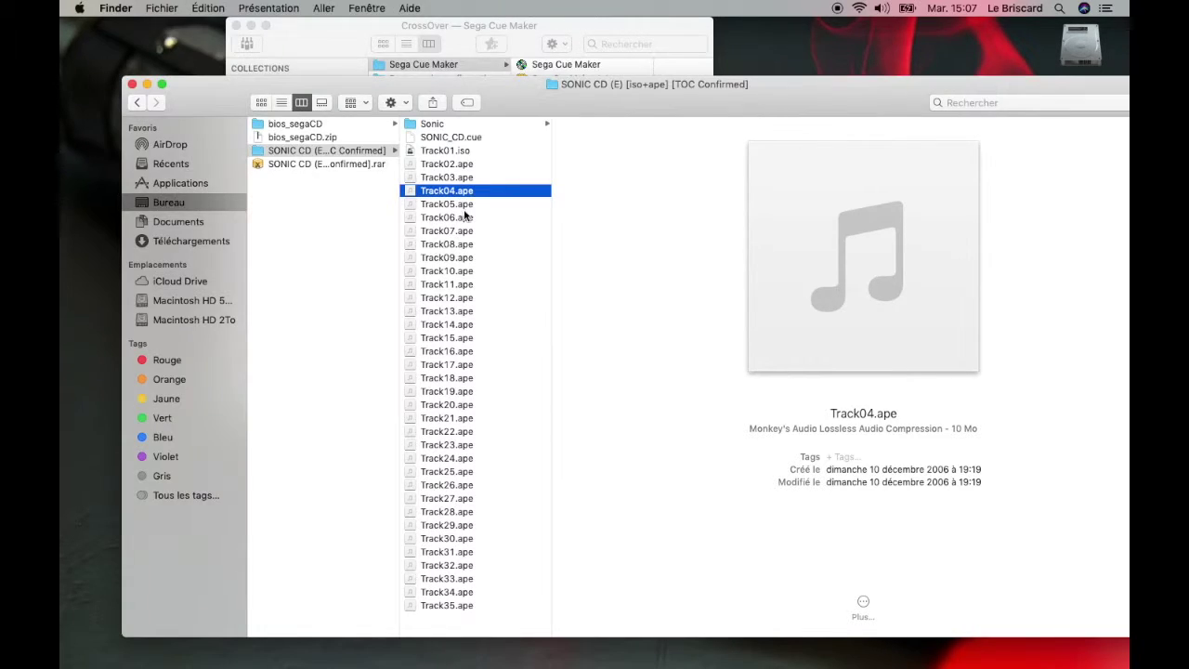
# - Play the converted Track04.wav from the Sonic folder in iTunes to check the audio, and quit iTunes
pyautogui.click(436, 125)
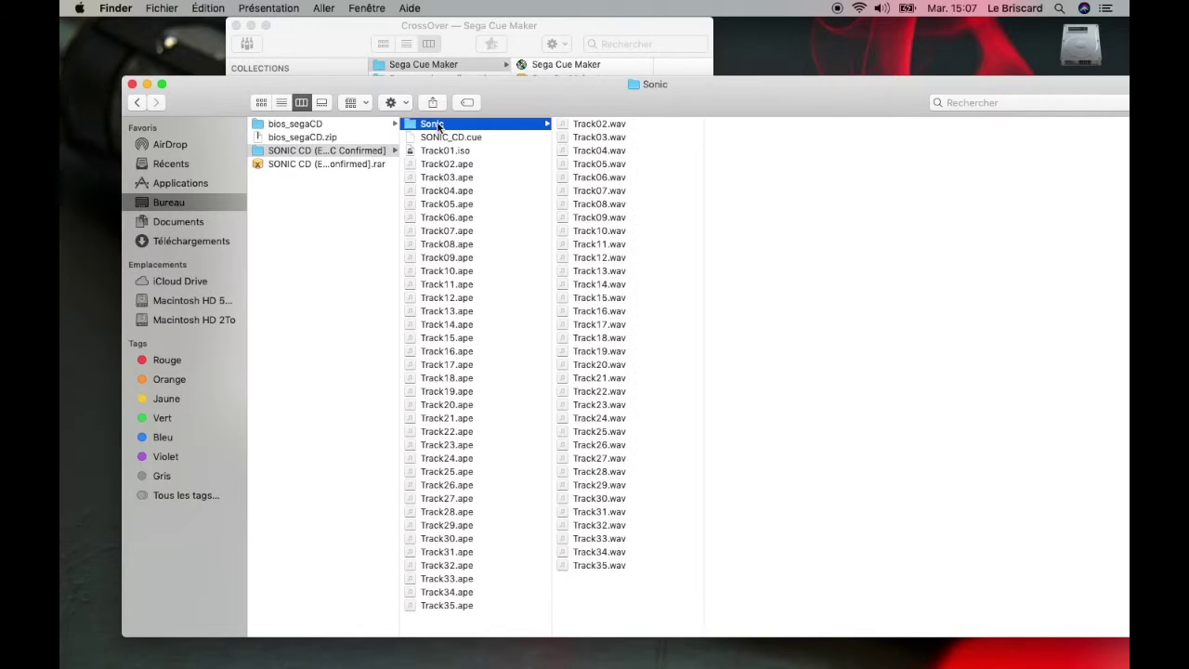
pyautogui.click(591, 152)
pyautogui.doubleClick(591, 152)
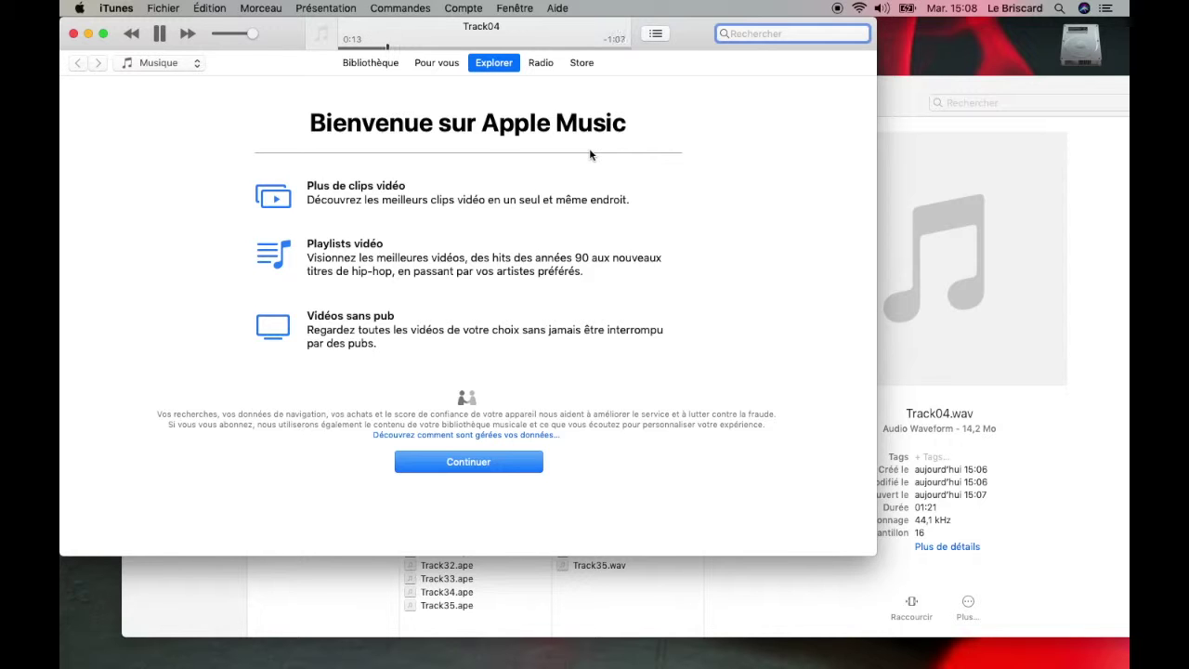
pyautogui.click(115, 8)
pyautogui.click(156, 170)
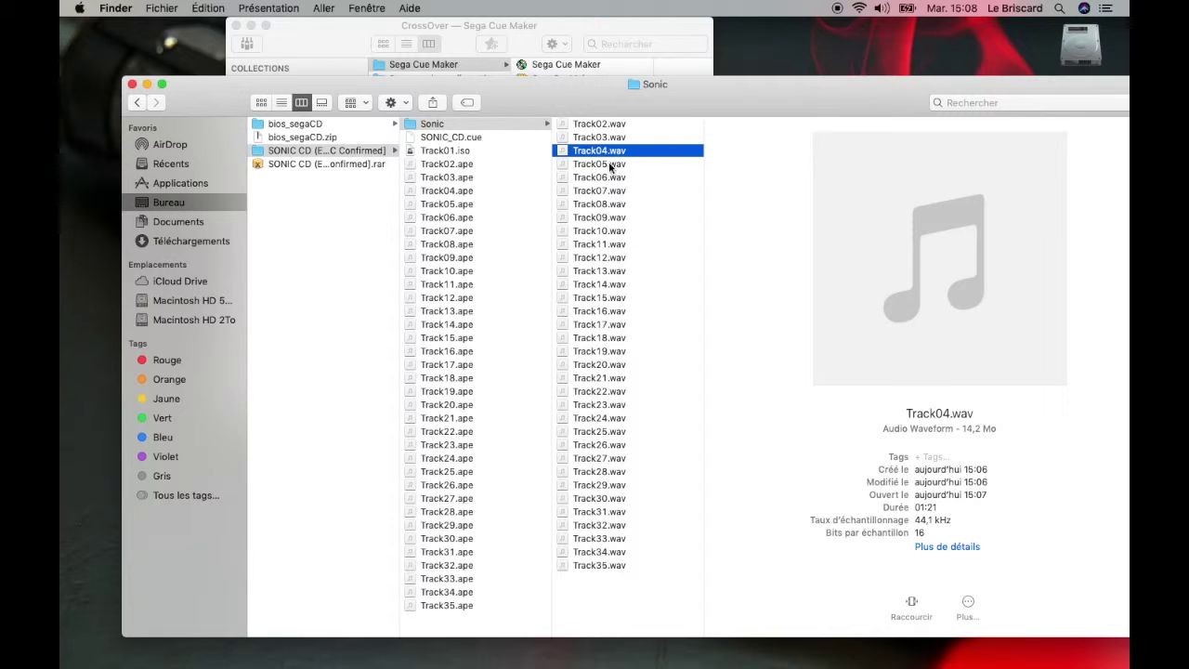
# - Move all the APE tracks, Track02 to Track35, and the original SONIC_CD.cue file from the SONIC CD folder to the trash
pyautogui.moveTo(764, 102); pyautogui.dragTo(788, 45)
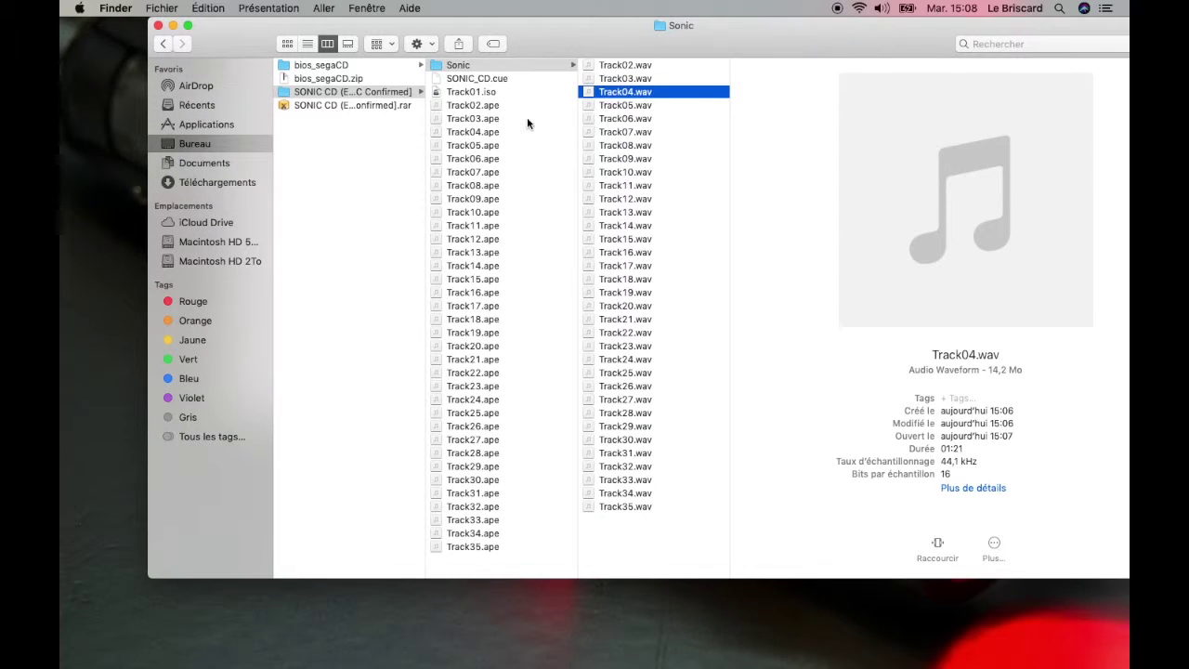
pyautogui.moveTo(527, 105); pyautogui.dragTo(497, 563)
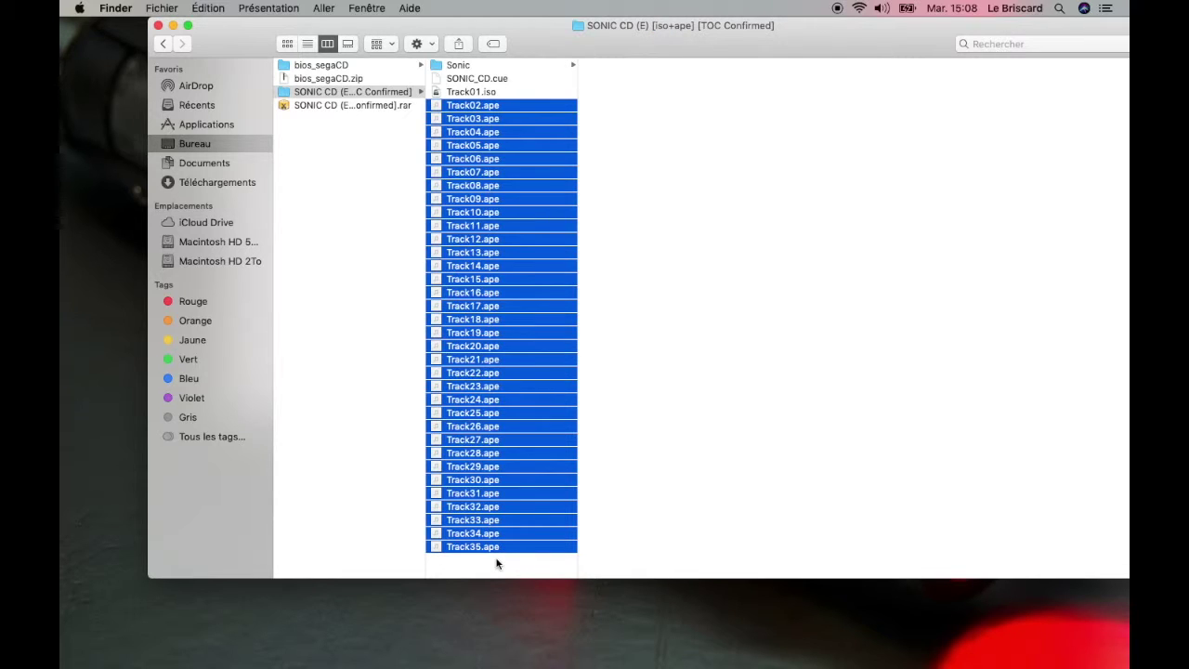
pyautogui.press('super+BackSpace')
pyautogui.click(457, 80)
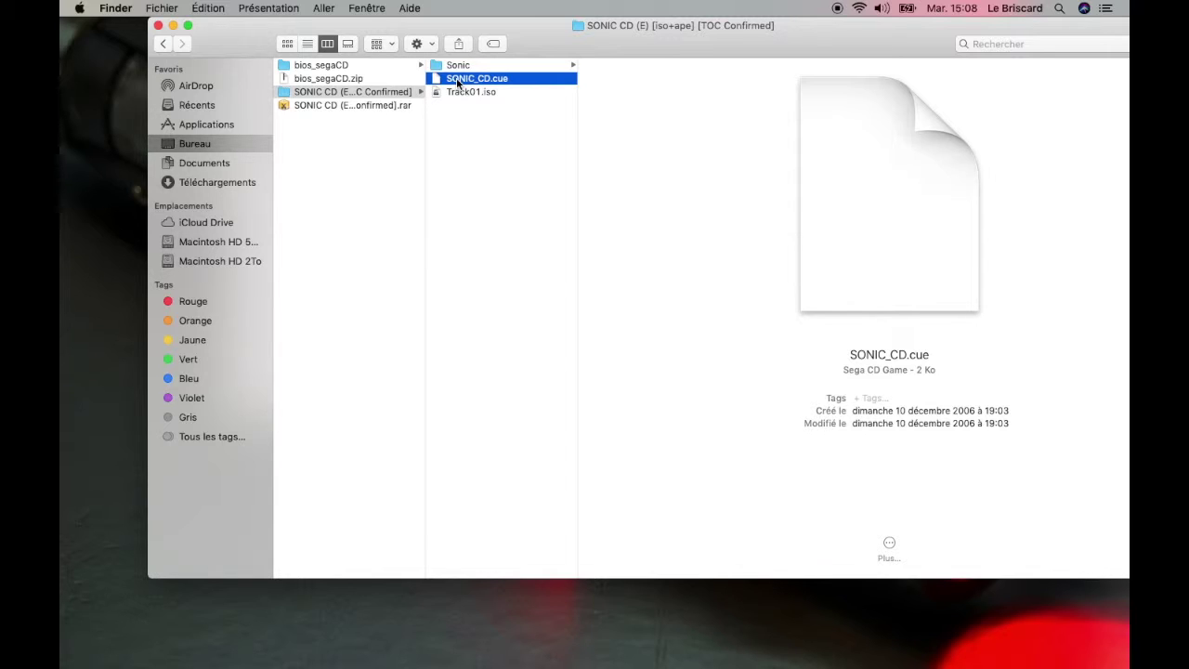
pyautogui.press('super+BackSpace')
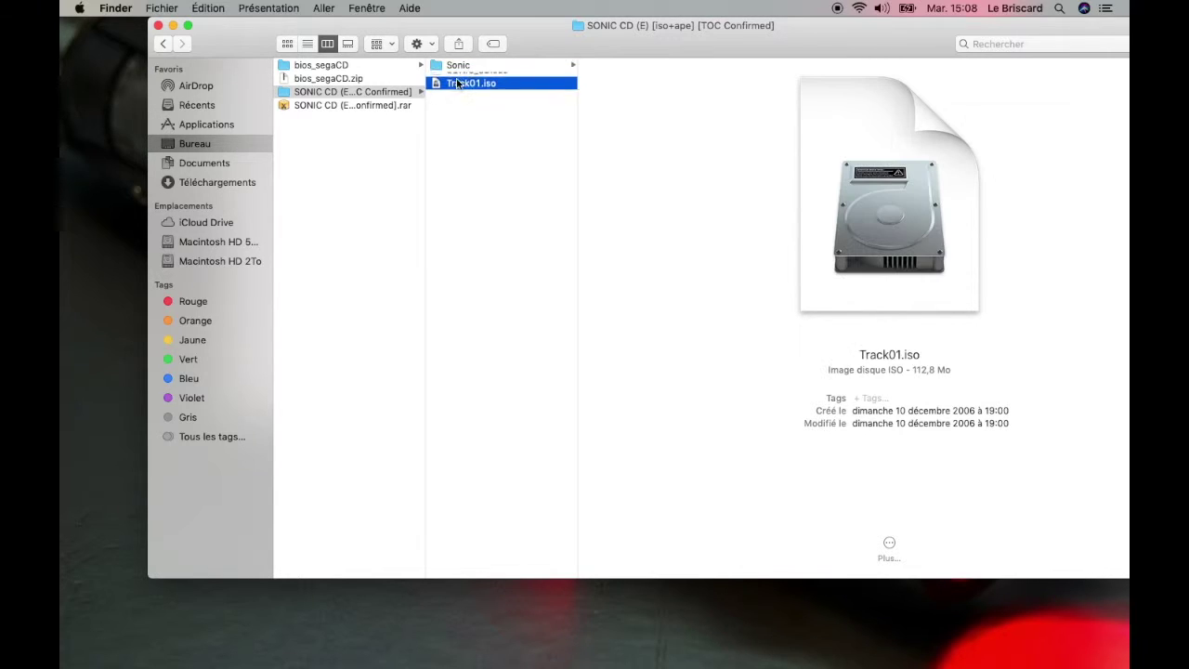
# - Move all the WAV tracks out of the Sonic folder into the SONIC CD folder, alongside Track01.iso
pyautogui.moveTo(457, 80); pyautogui.dragTo(455, 67)
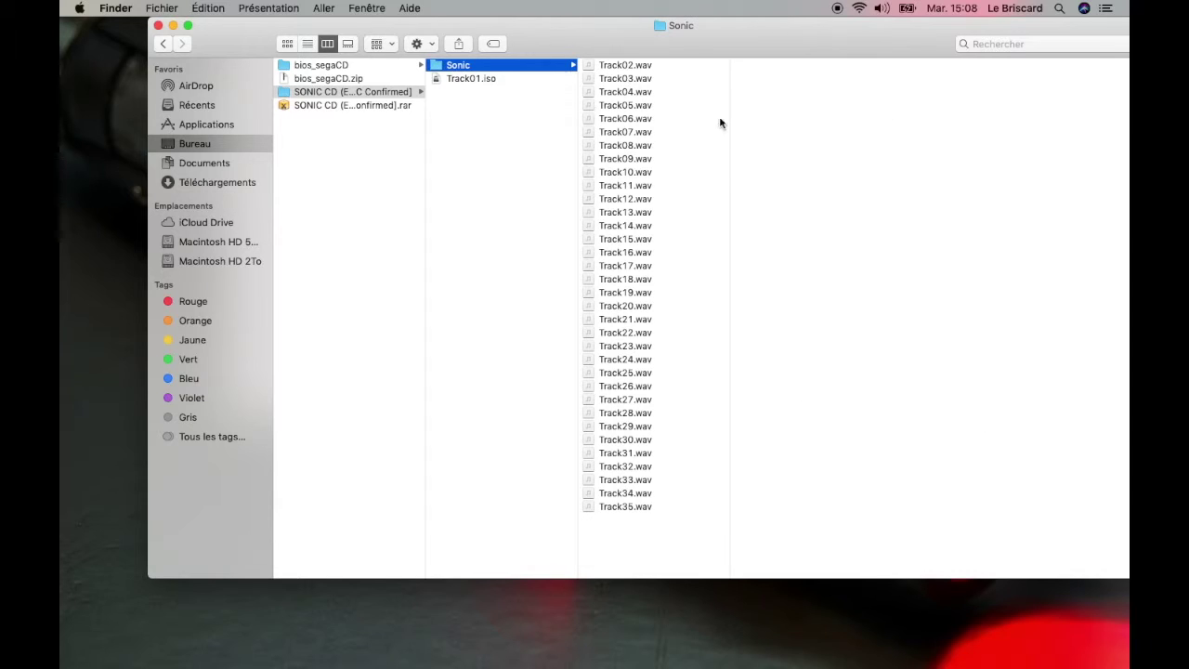
pyautogui.moveTo(678, 66); pyautogui.dragTo(613, 516)
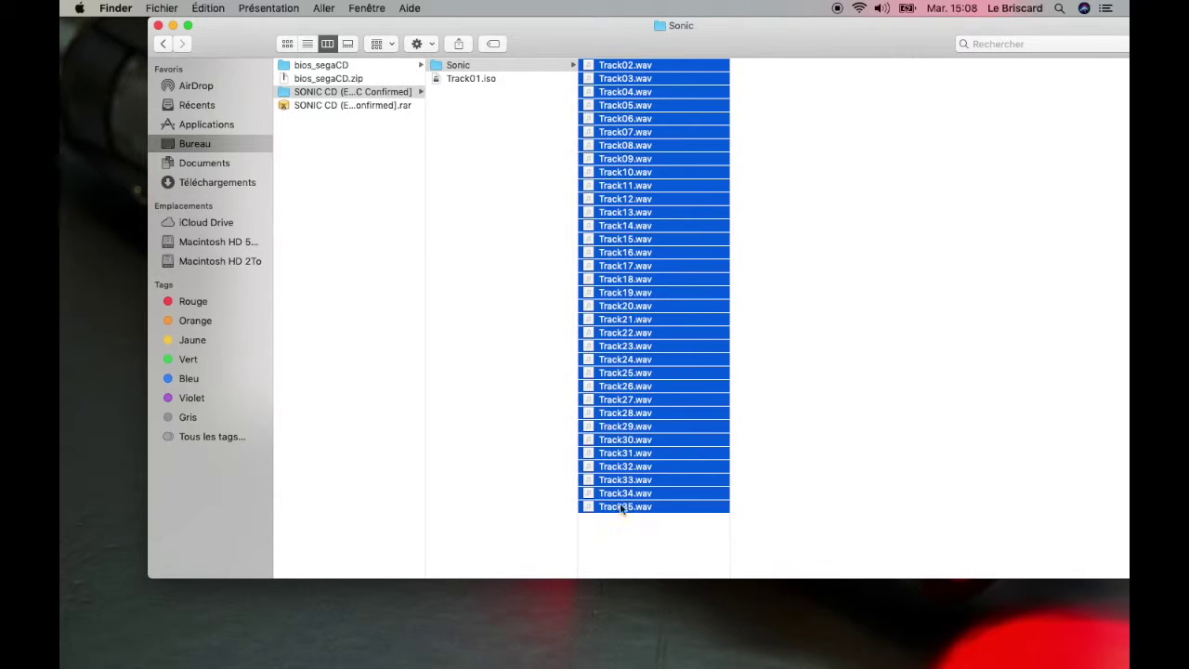
pyautogui.moveTo(648, 65); pyautogui.dragTo(478, 142)
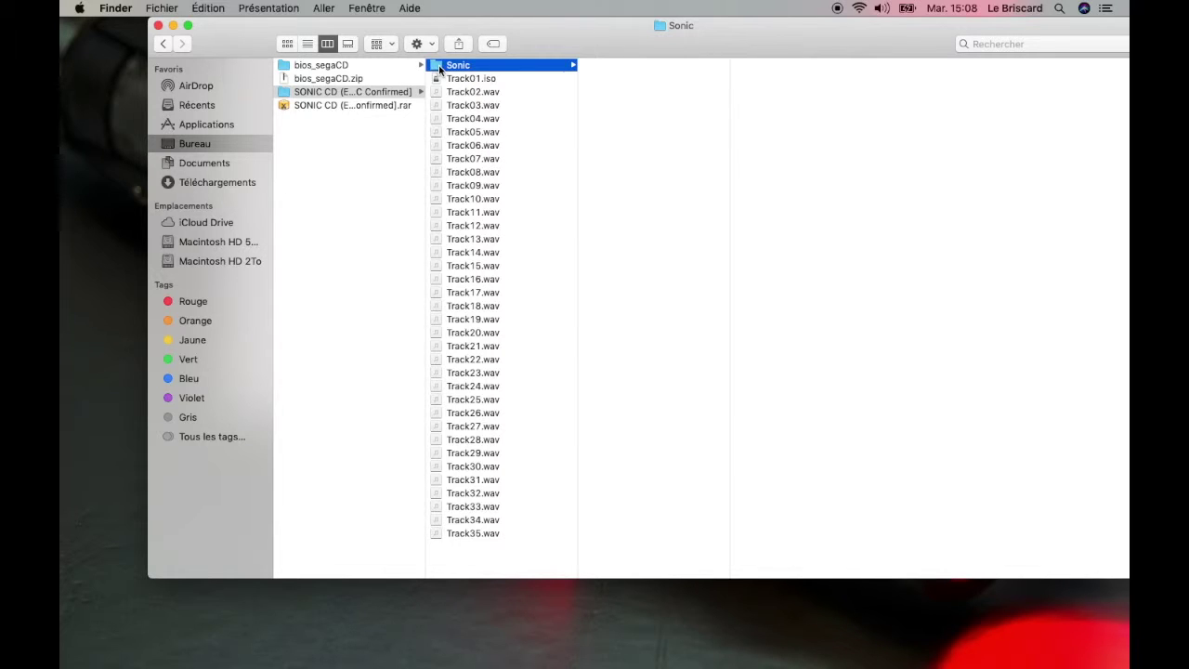
pyautogui.moveTo(564, 33); pyautogui.dragTo(555, 34)
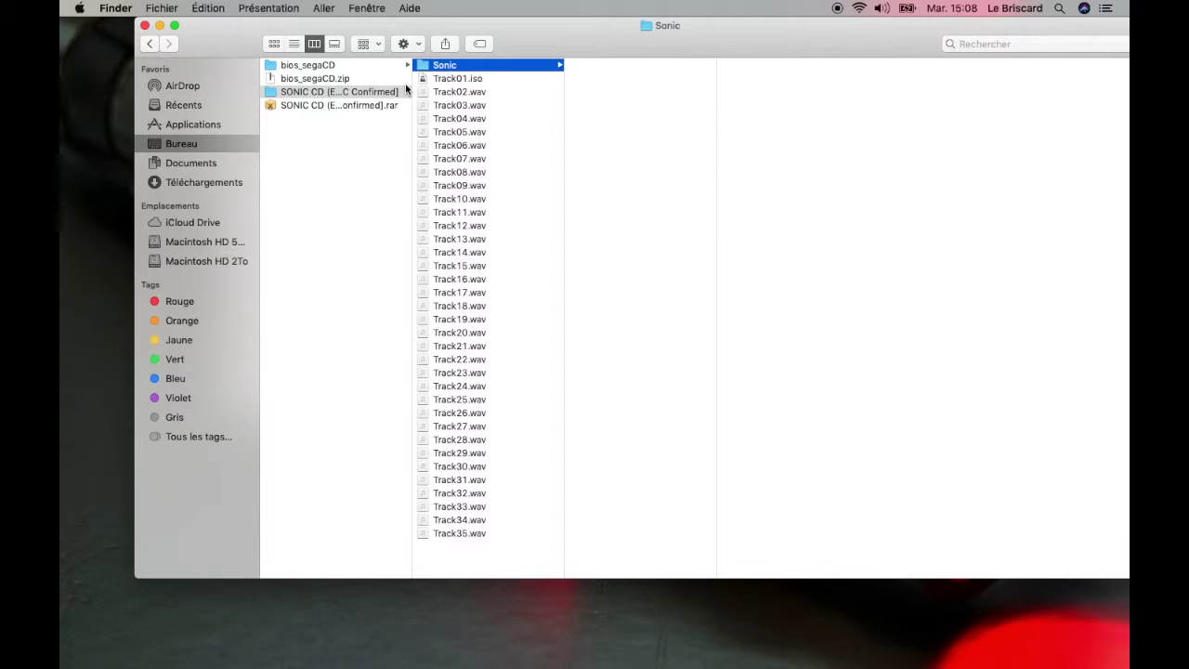
# - Switch to CrossOver and launch Sega Cue Maker from its bottle
pyautogui.moveTo(63, 265)
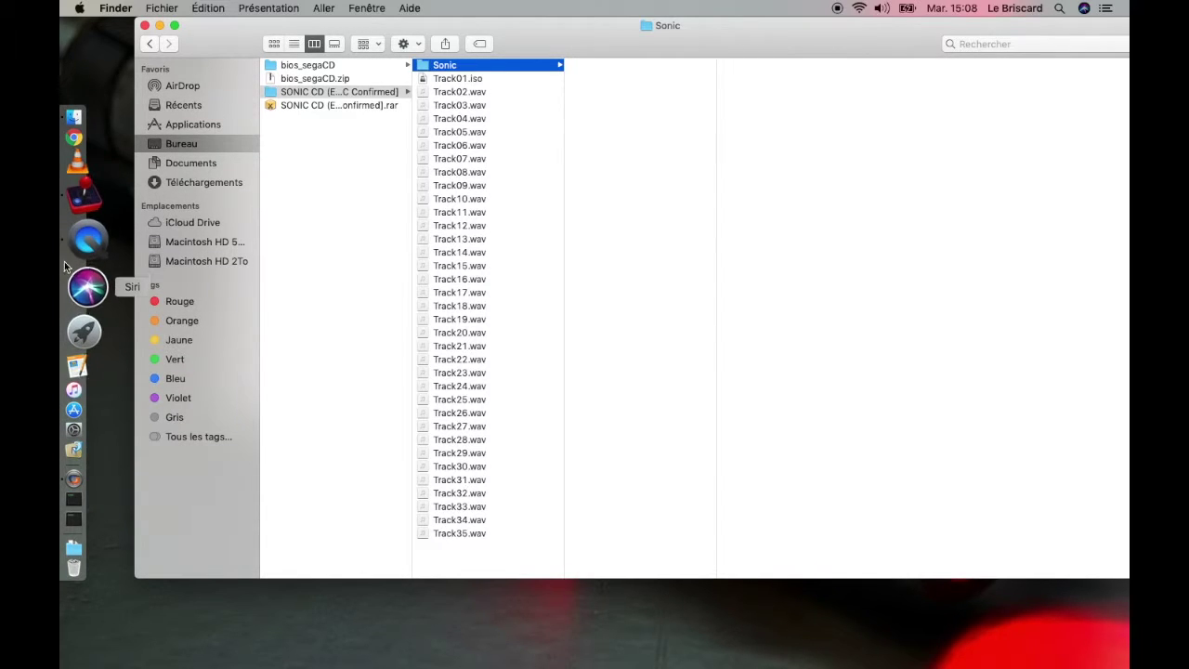
pyautogui.click(91, 420)
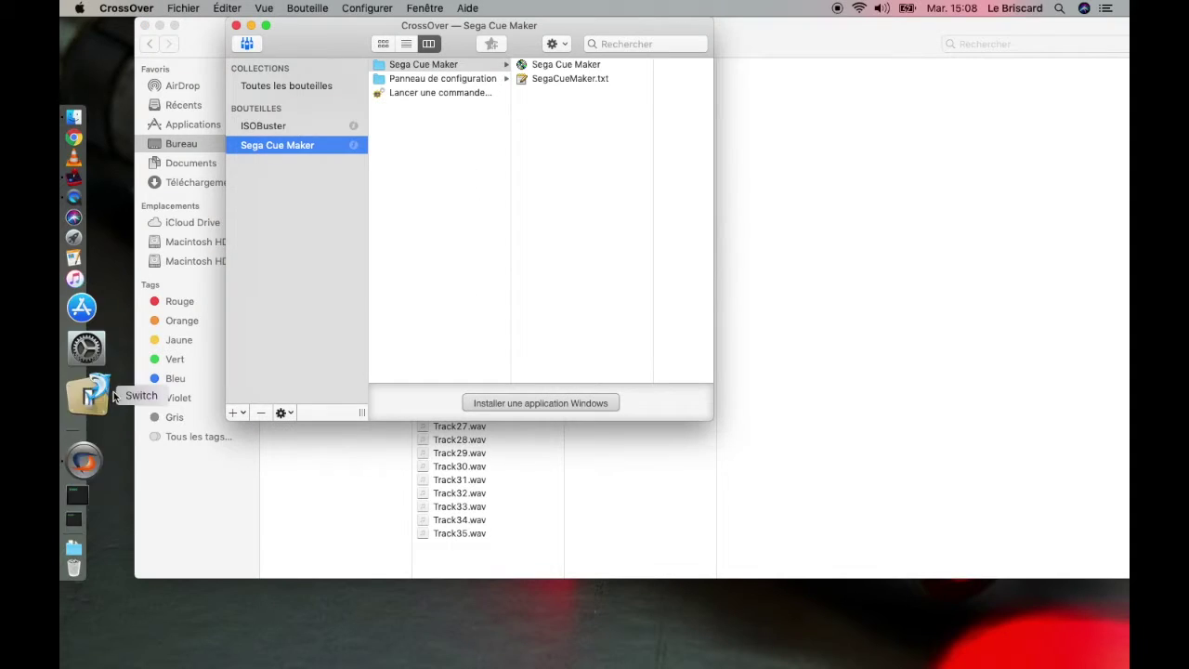
pyautogui.click(555, 65)
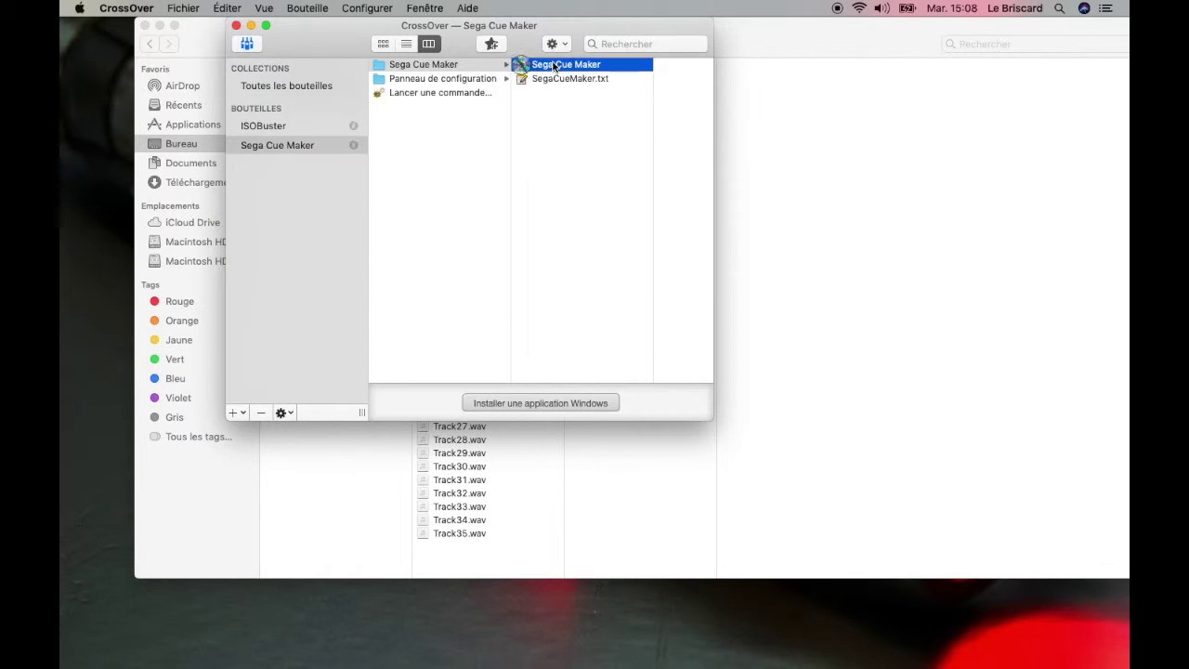
pyautogui.doubleClick(555, 65)
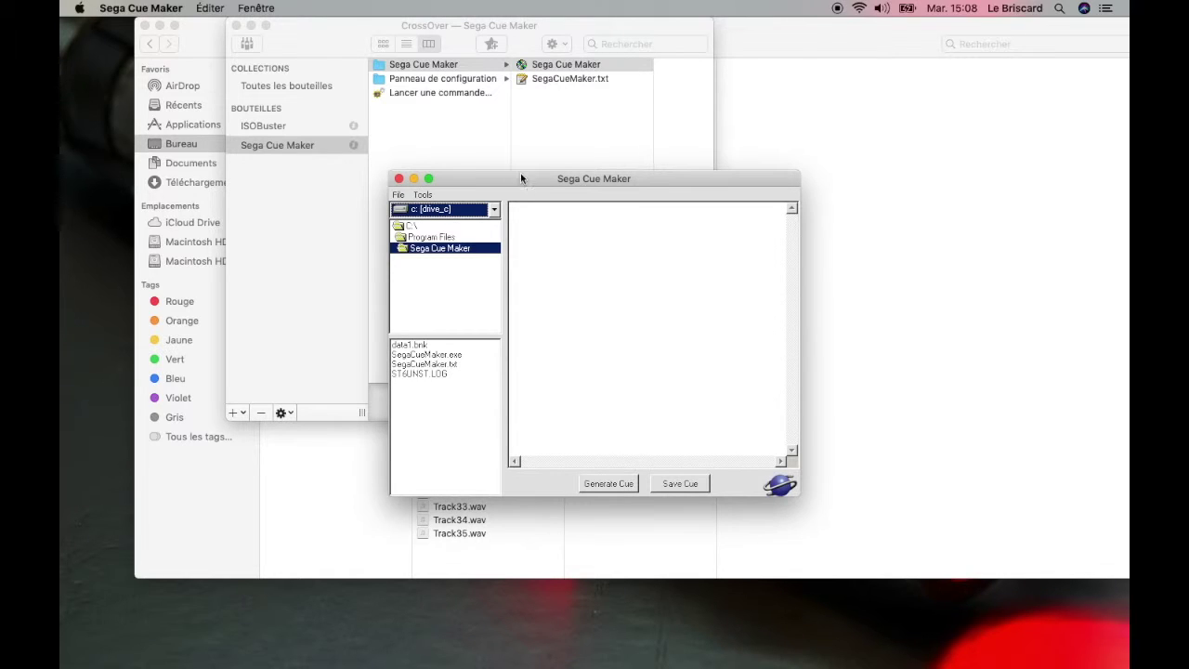
# - Browse from C:\ through users, crossover, Desktop and My Mac Desktop to the SONIC CD folder as the source directory
pyautogui.doubleClick(406, 226)
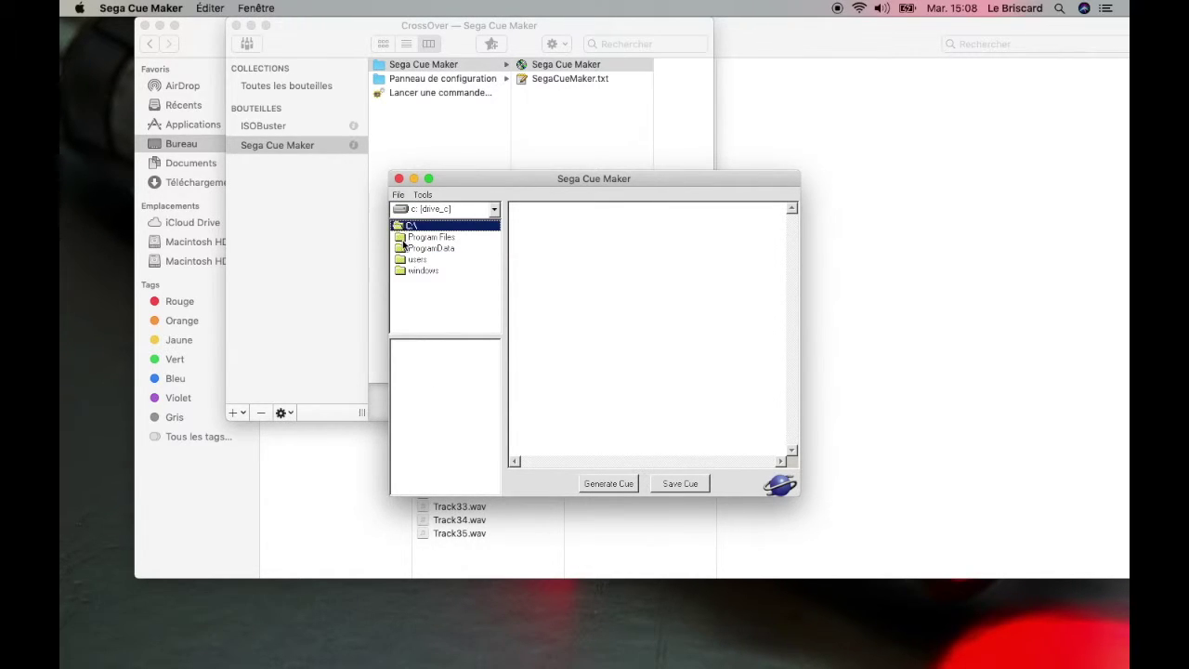
pyautogui.click(406, 261)
pyautogui.doubleClick(406, 261)
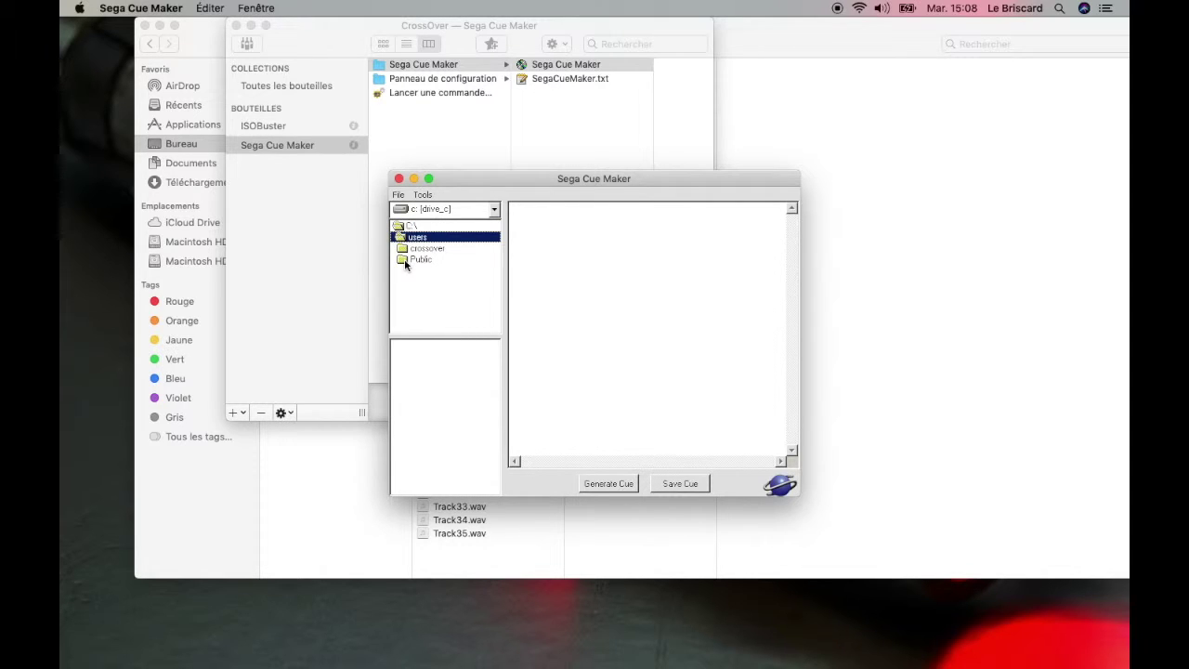
pyautogui.doubleClick(406, 249)
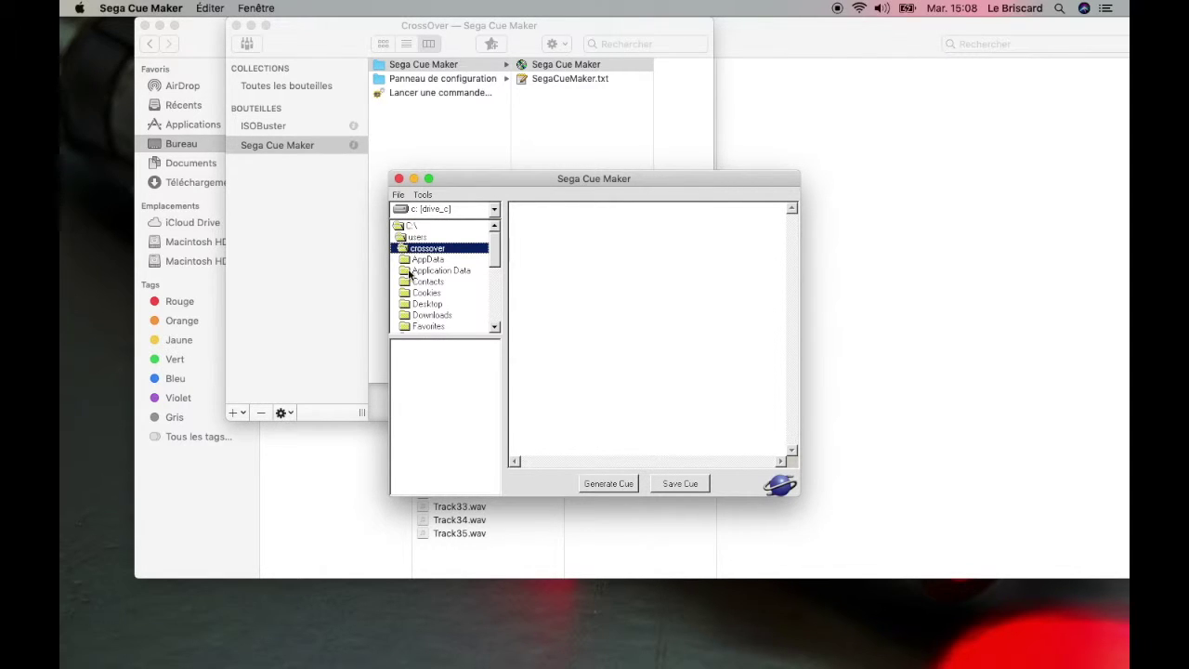
pyautogui.doubleClick(409, 305)
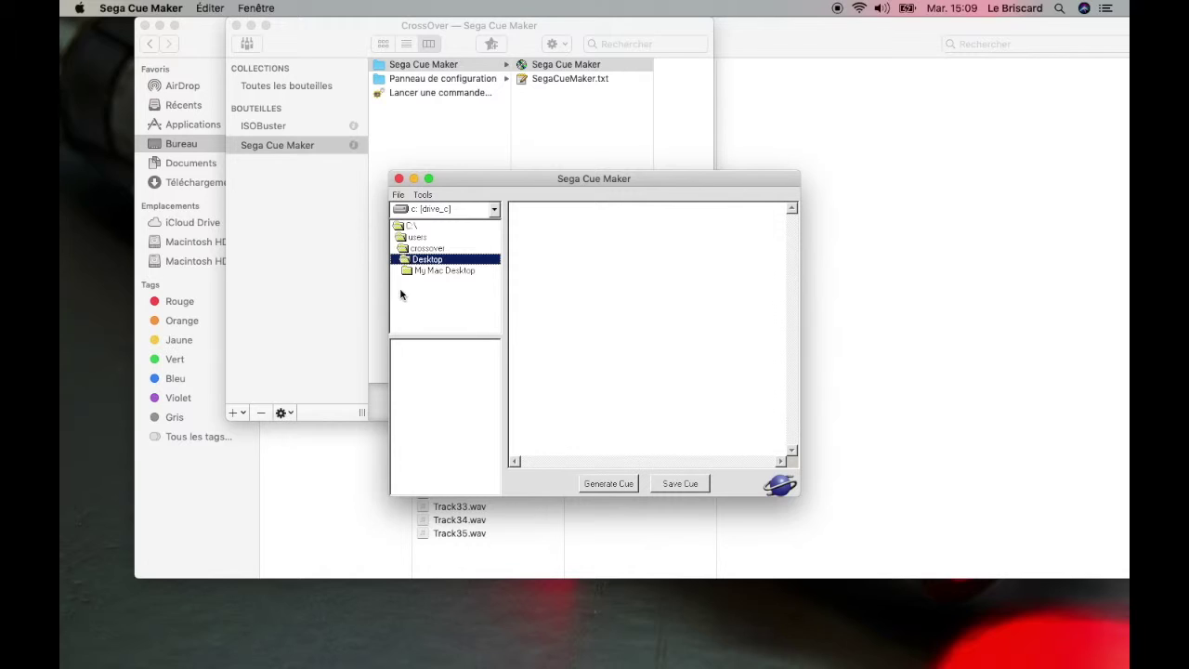
pyautogui.click(410, 271)
pyautogui.doubleClick(409, 272)
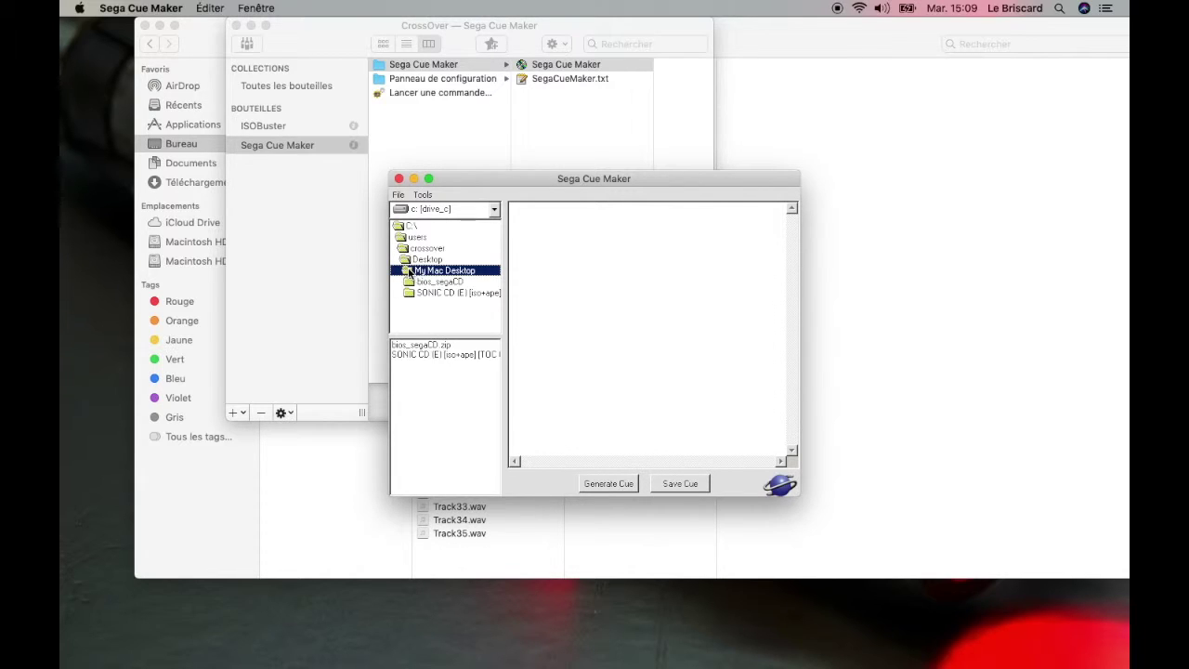
pyautogui.click(413, 293)
pyautogui.doubleClick(412, 294)
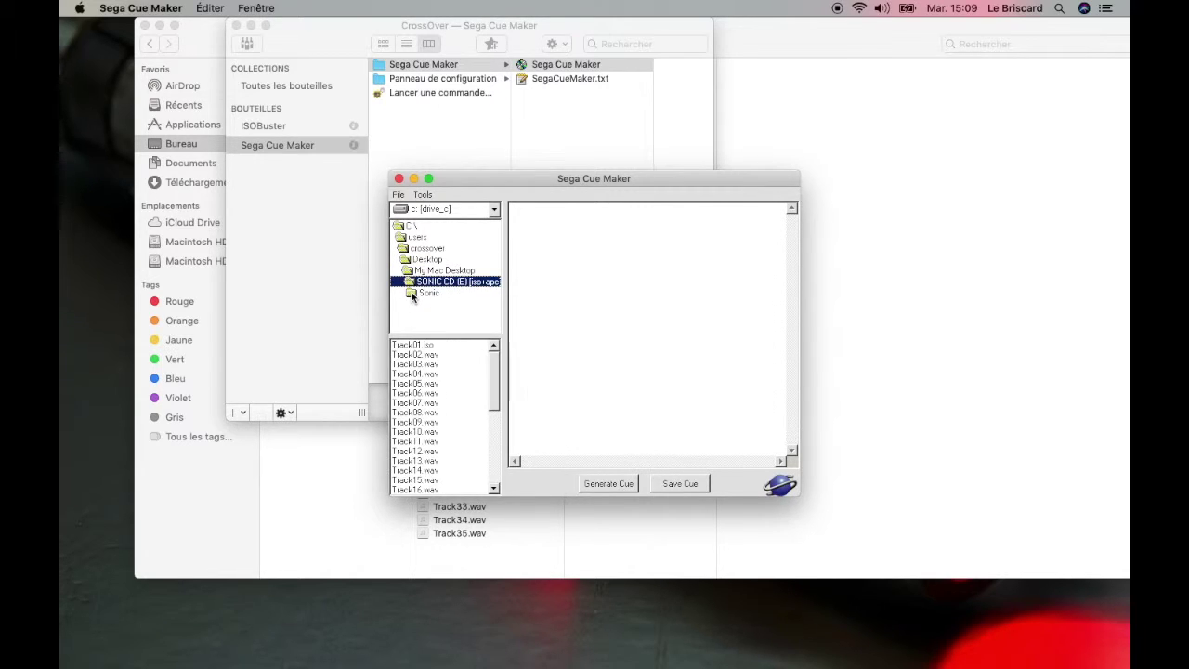
# - Generate the cue sheet for the SONIC CD folder and review its entries through to the last track
pyautogui.moveTo(536, 182); pyautogui.dragTo(532, 136)
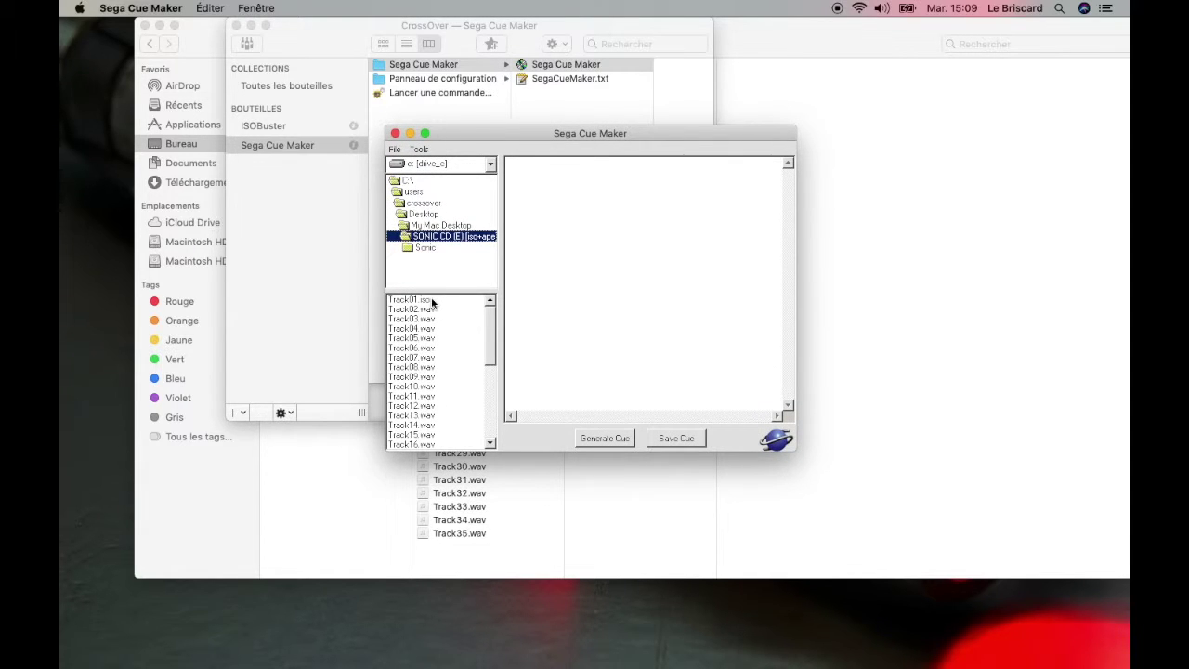
pyautogui.moveTo(486, 323)
pyautogui.mouseDown()
pyautogui.moveTo(493, 399)
pyautogui.moveTo(491, 319)
pyautogui.mouseUp()
pyautogui.click(606, 438)
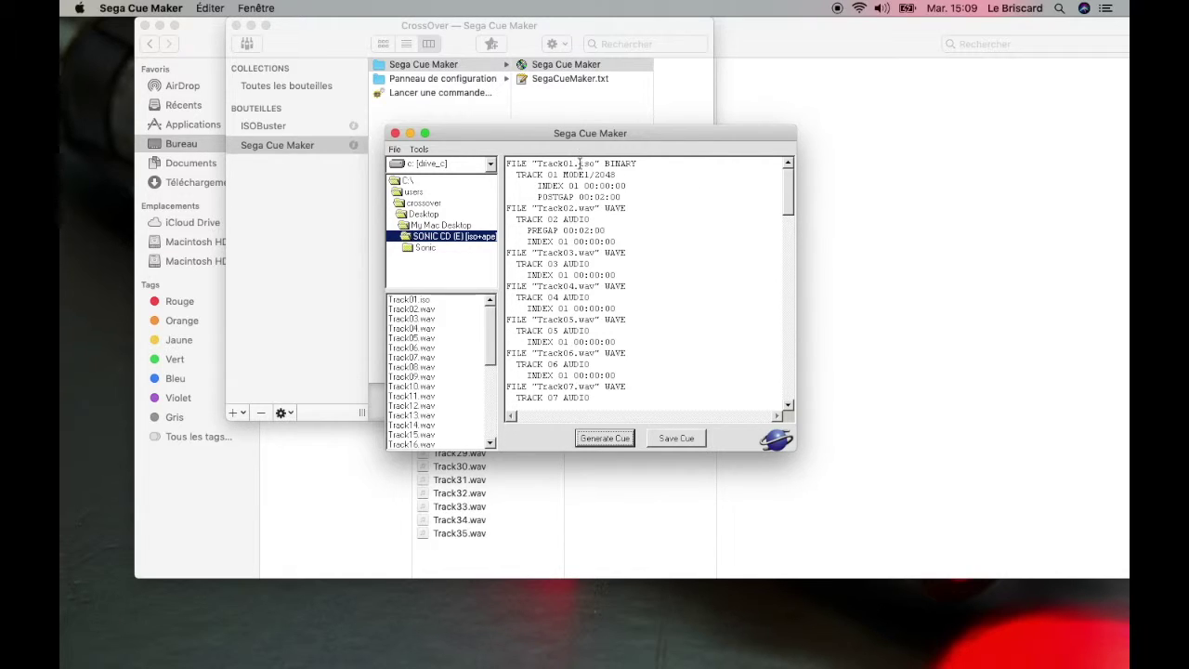
pyautogui.click(788, 182)
pyautogui.moveTo(788, 181); pyautogui.dragTo(786, 383)
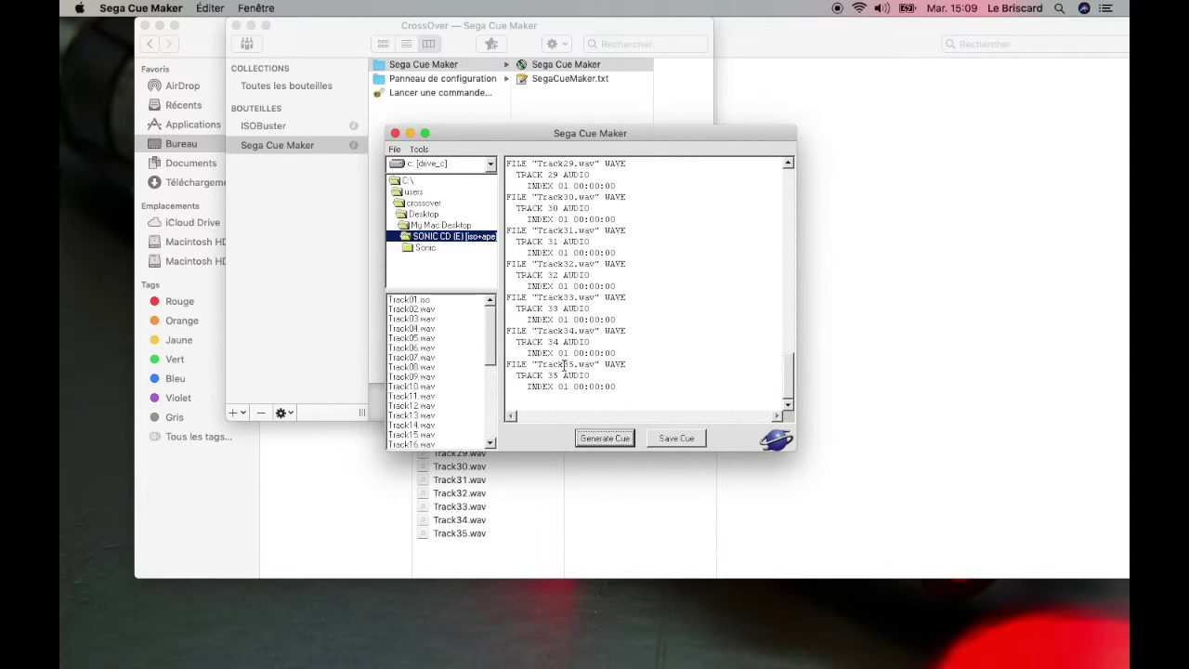
# - Save the generated cue sheet as SonicCD.cue in the SONIC CD folder
pyautogui.click(674, 440)
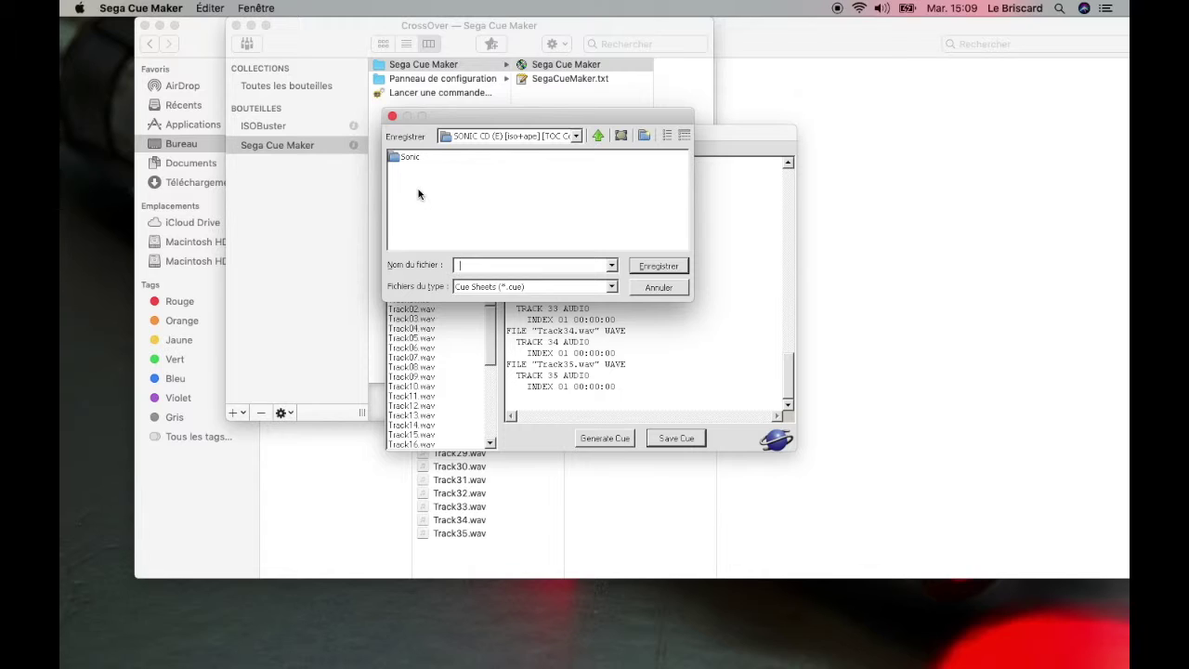
pyautogui.click(458, 137)
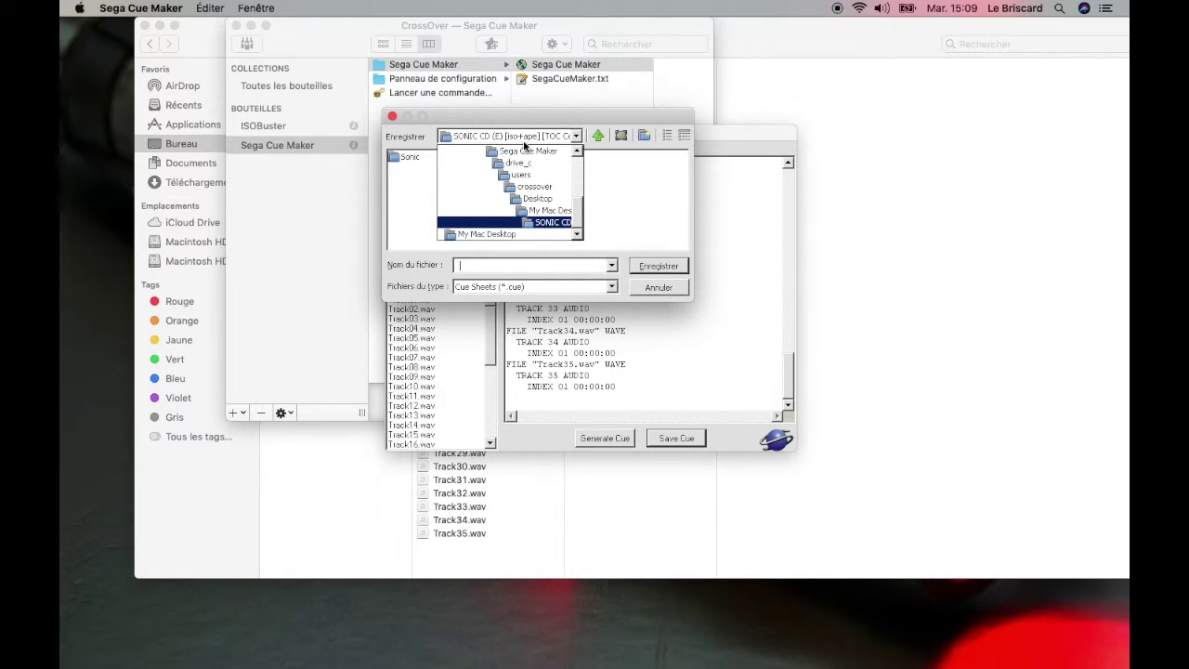
pyautogui.click(659, 267)
pyautogui.click(659, 267)
pyautogui.click(659, 267)
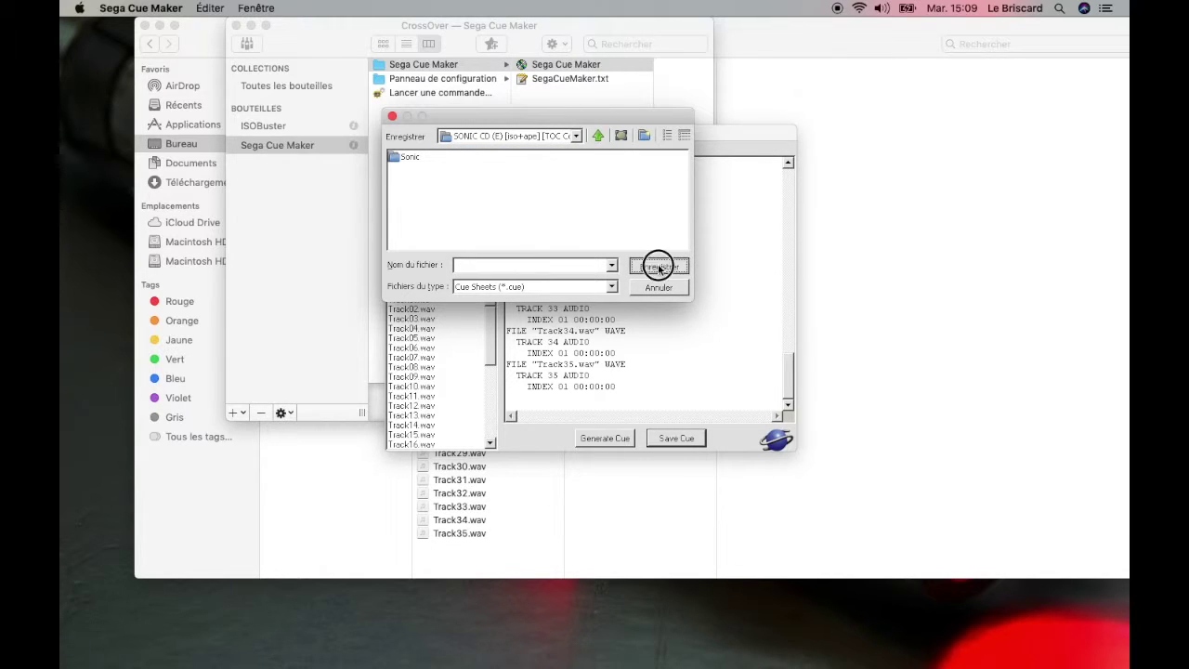
pyautogui.click(507, 266)
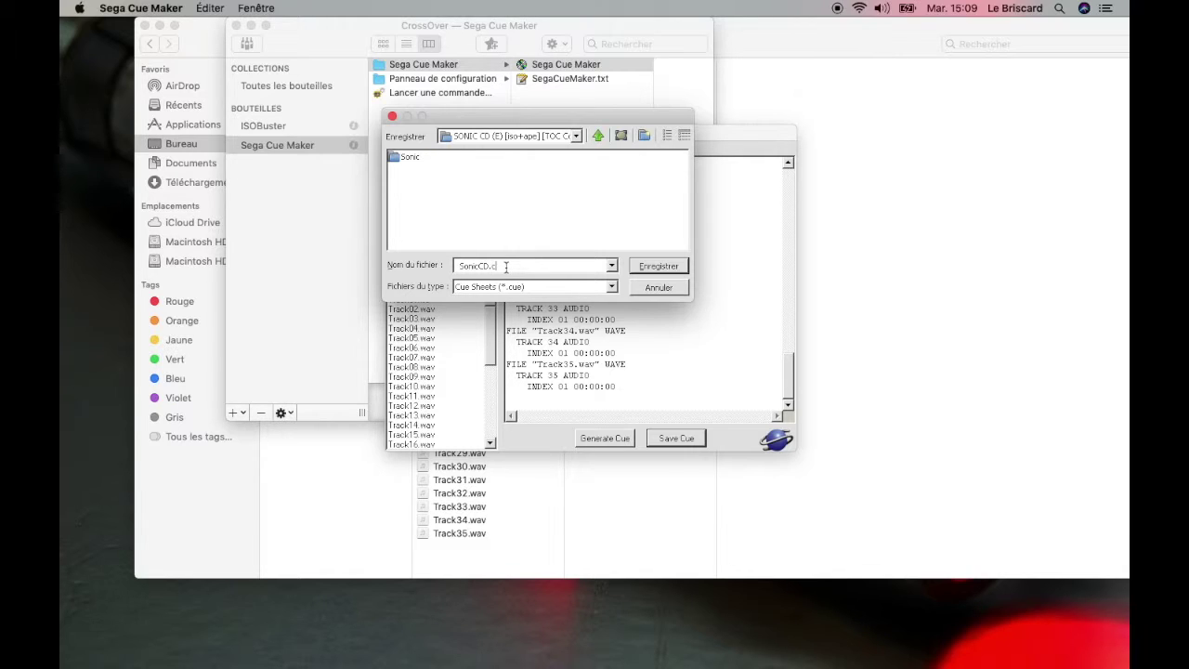
pyautogui.click(655, 267)
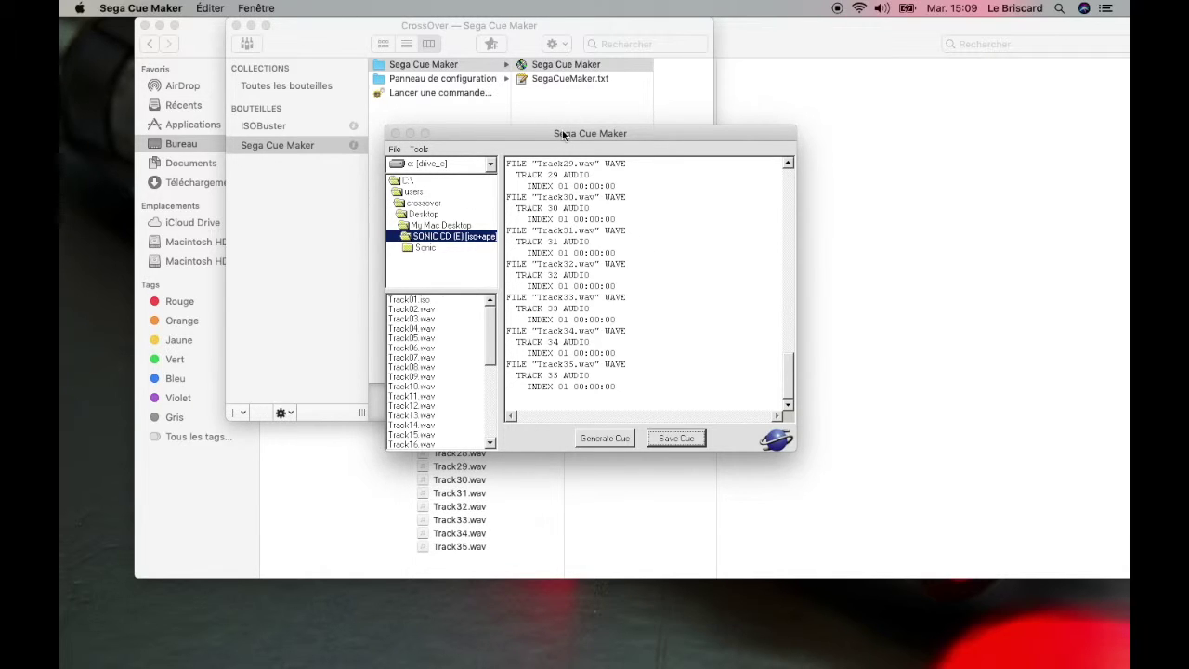
# - Quit Sega Cue Maker, move the CrossOver window aside and switch to the Finder window of the SONIC CD folder
pyautogui.click(146, 8)
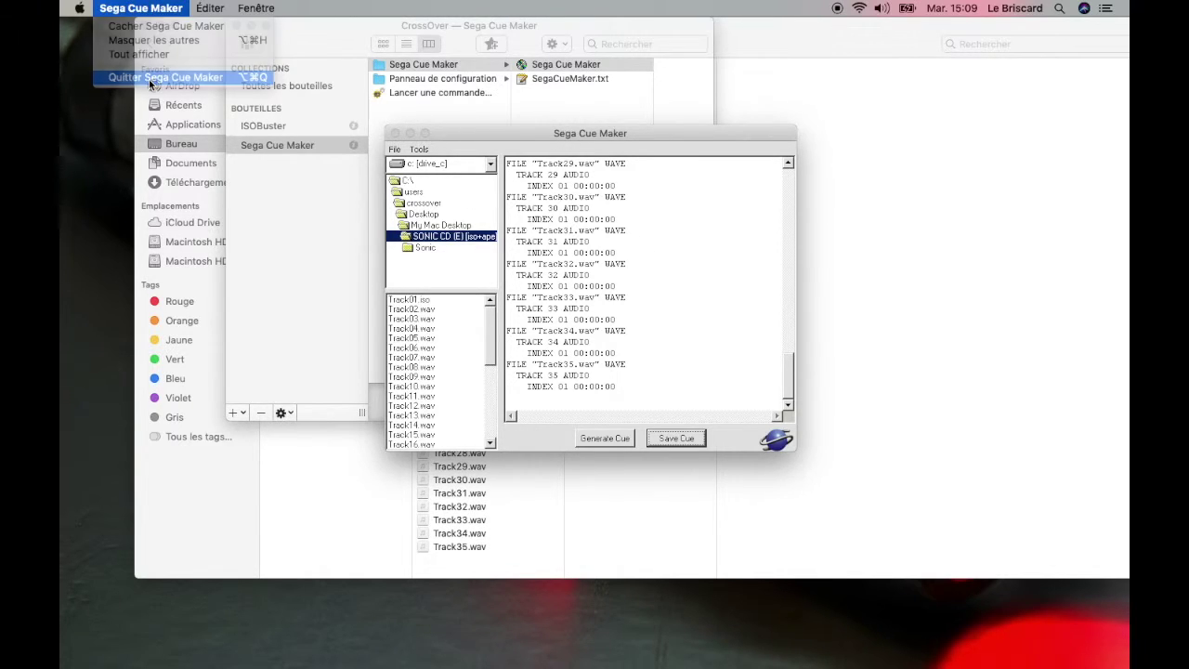
pyautogui.click(150, 78)
pyautogui.moveTo(332, 32); pyautogui.dragTo(190, 235)
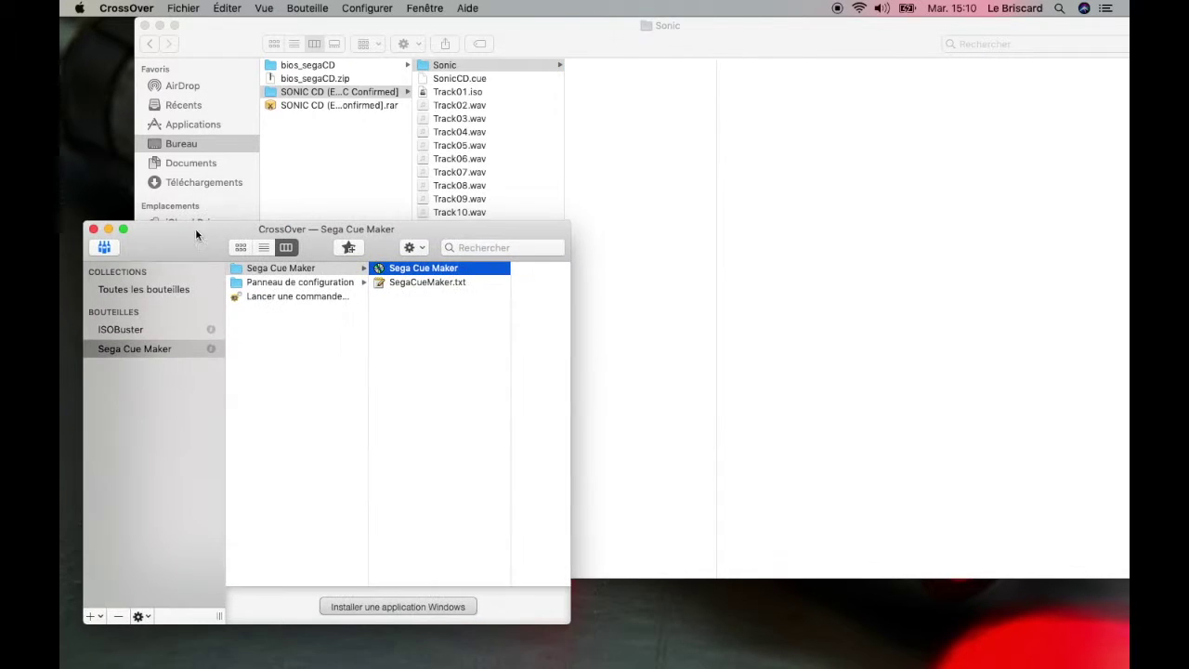
pyautogui.click(436, 80)
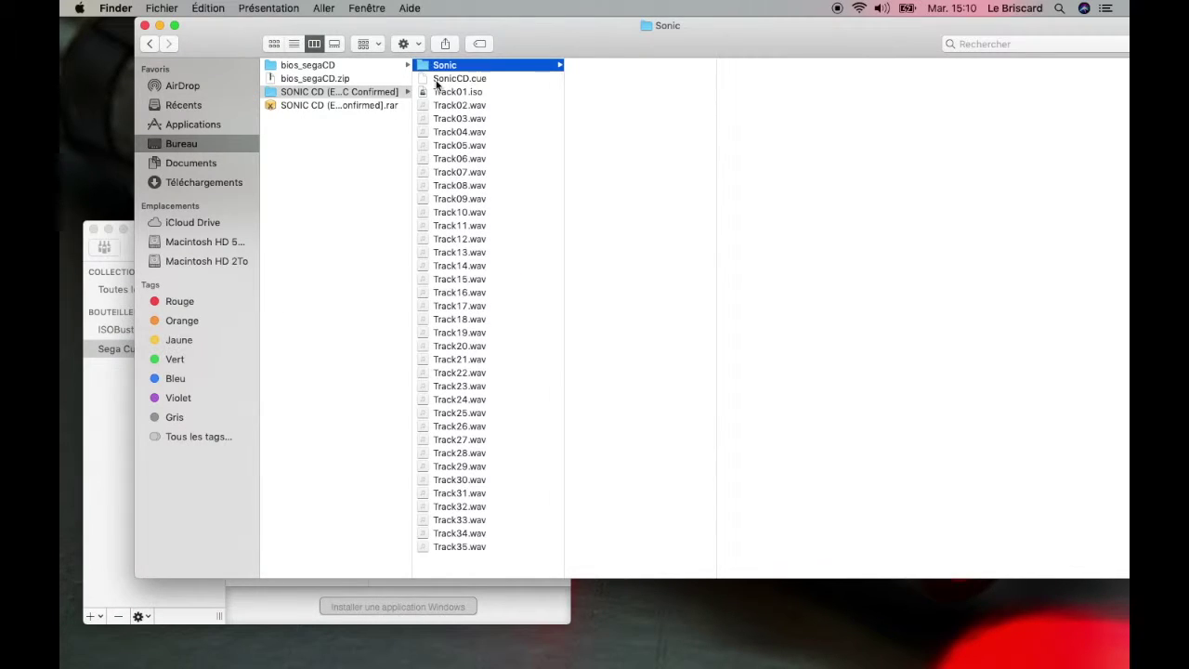
# - Preview SonicCD.cue and Track01.iso in the SONIC CD folder
pyautogui.click(436, 80)
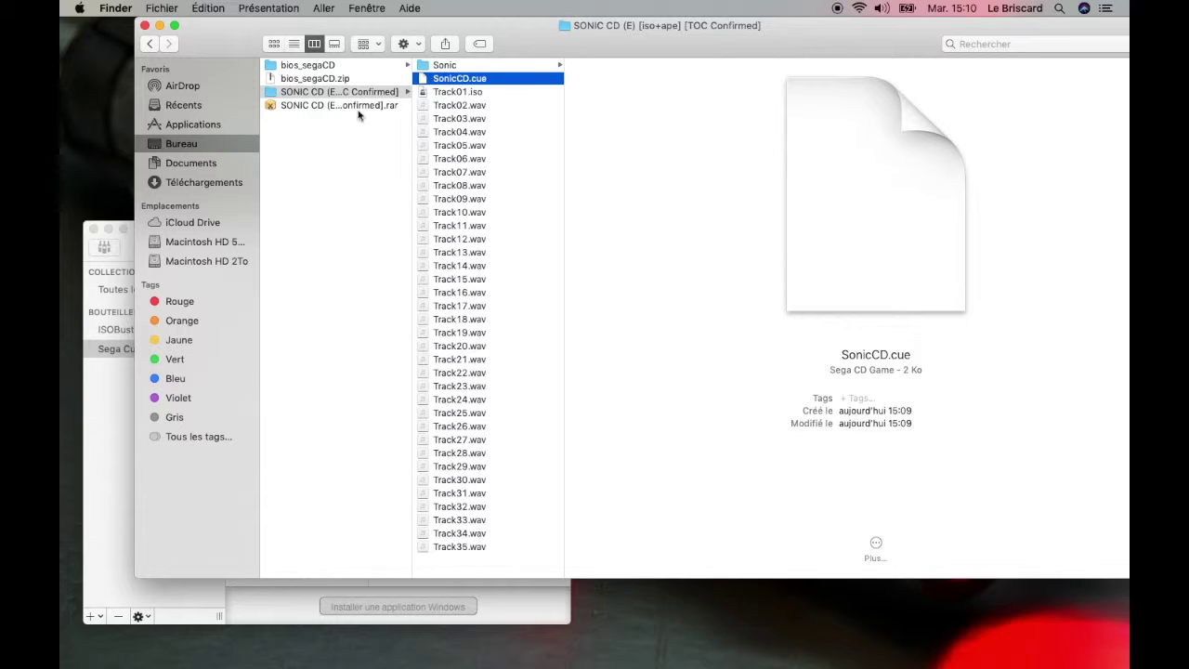
pyautogui.click(127, 245)
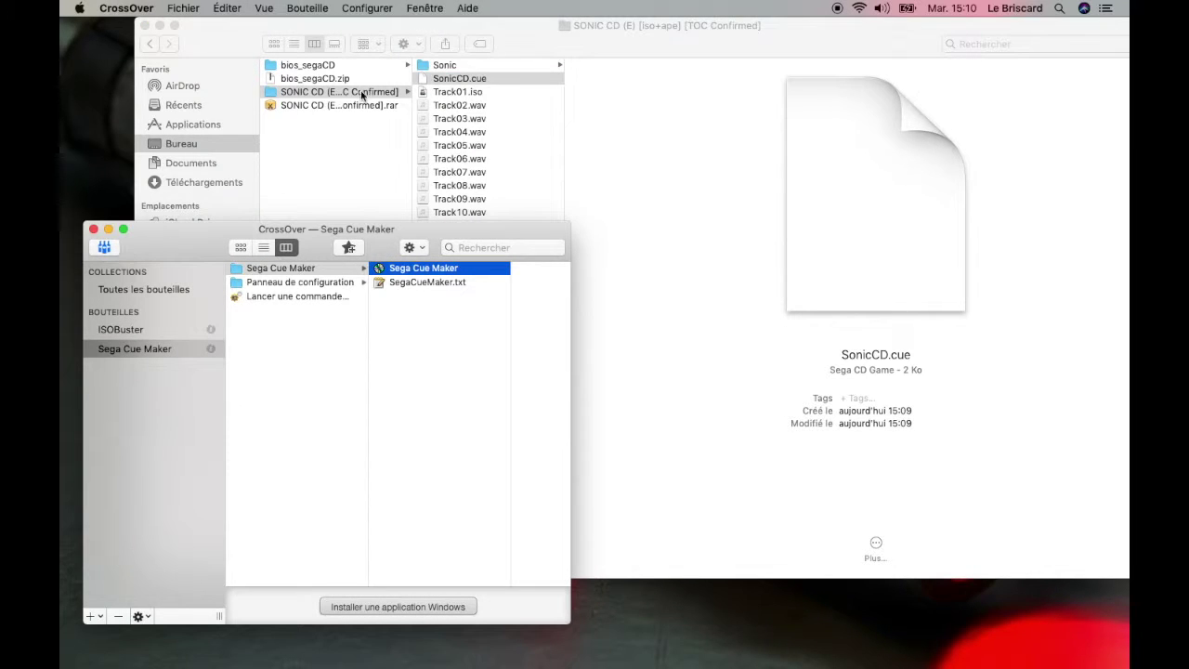
pyautogui.click(446, 95)
pyautogui.click(467, 95)
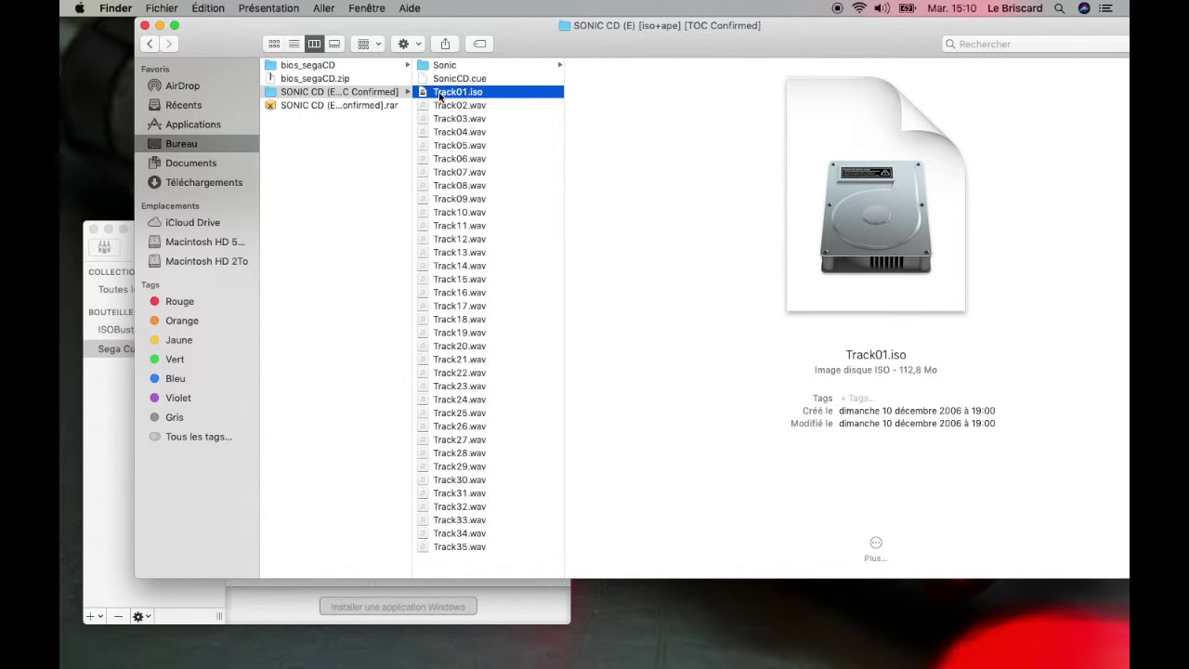
# - Switch to CrossOver, move its window up and launch IsoBuster from the ISOBuster bottle
pyautogui.click(130, 246)
pyautogui.moveTo(156, 247); pyautogui.dragTo(169, 193)
pyautogui.click(134, 280)
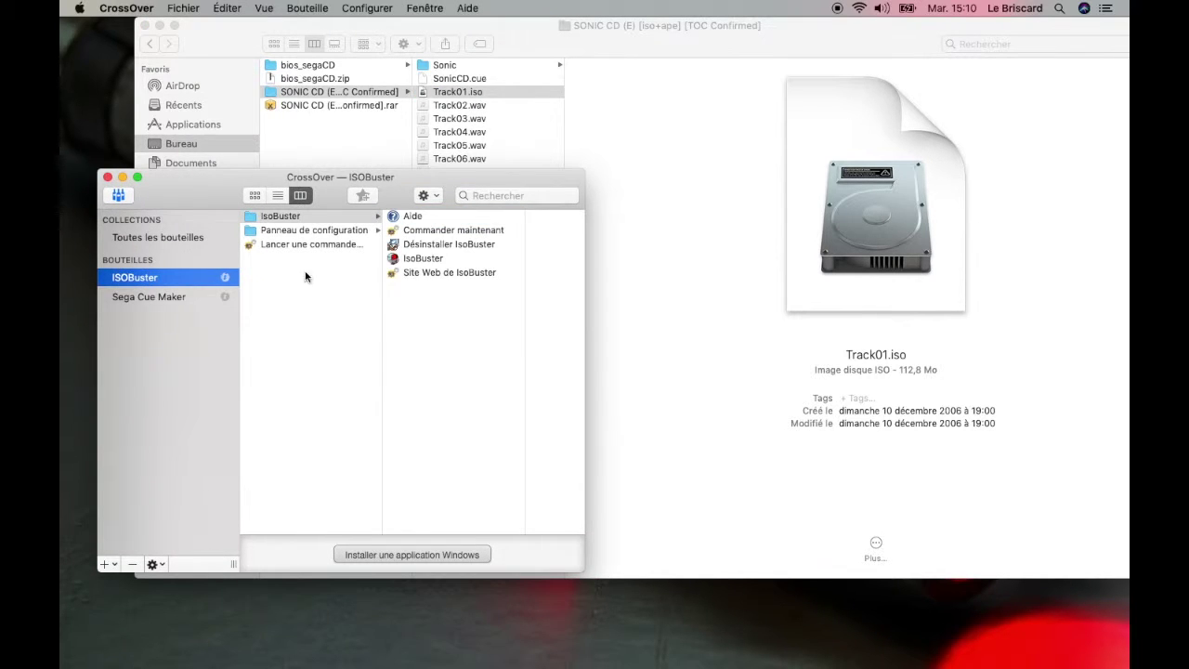
pyautogui.doubleClick(422, 258)
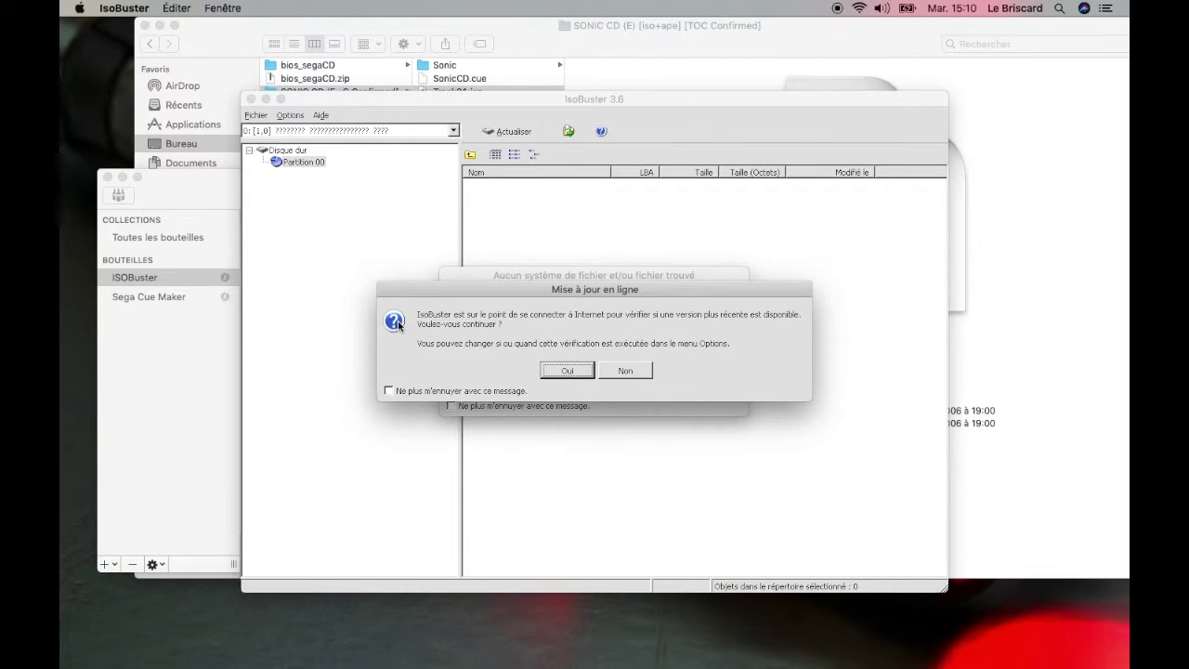
# - Decline the online update check and the missing-file search, suppress both messages permanently, and move the IsoBuster window up
pyautogui.click(388, 391)
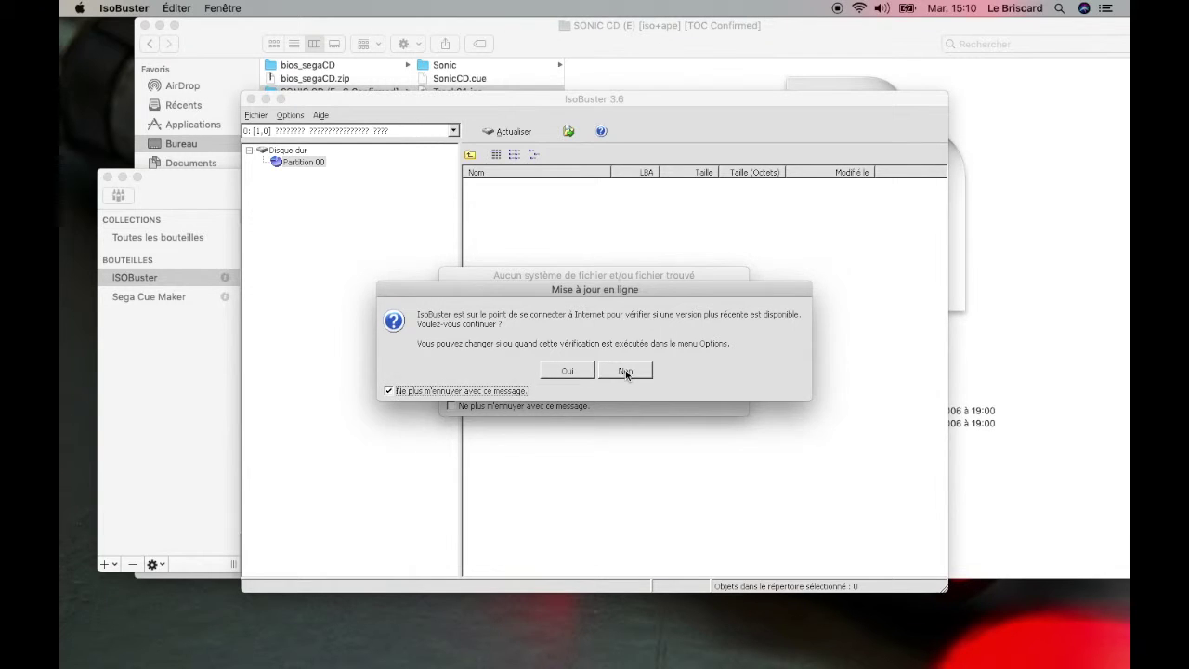
pyautogui.click(626, 371)
pyautogui.click(452, 405)
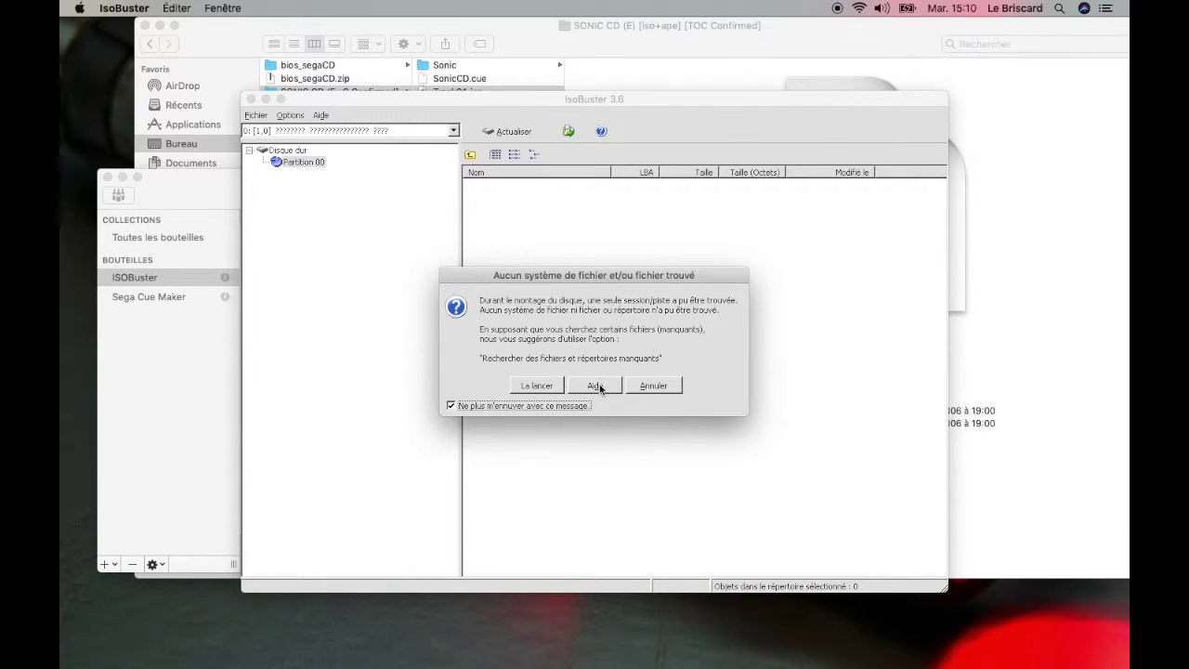
pyautogui.click(653, 384)
pyautogui.moveTo(611, 98); pyautogui.dragTo(627, 80)
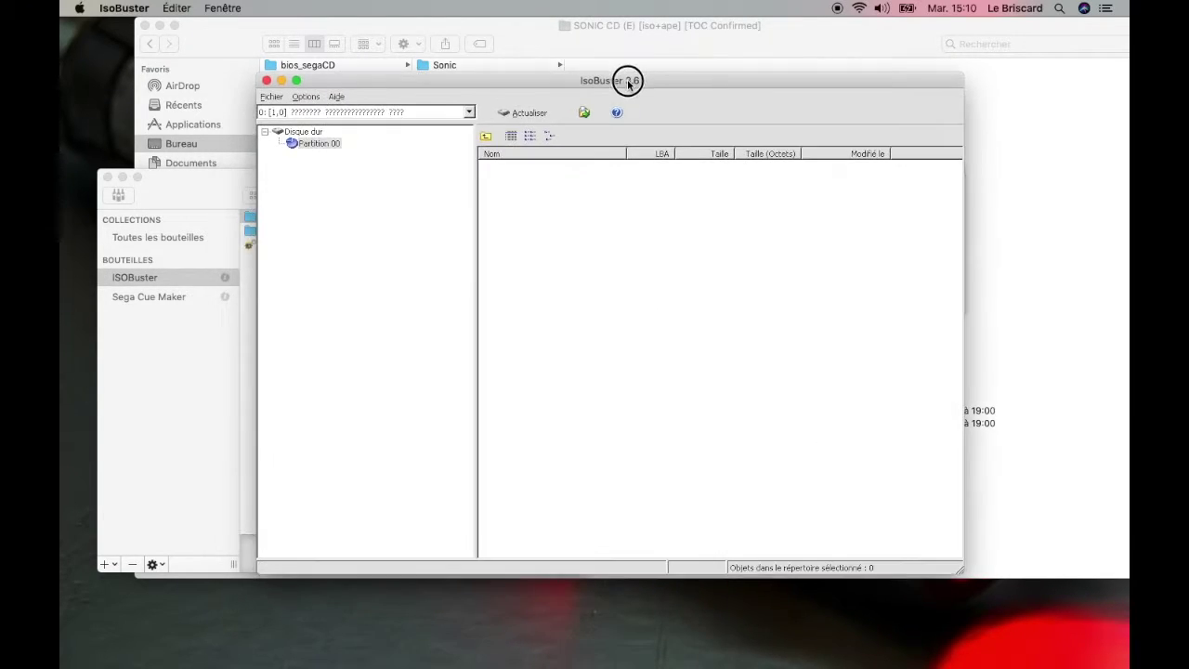
pyautogui.moveTo(455, 80); pyautogui.dragTo(428, 55)
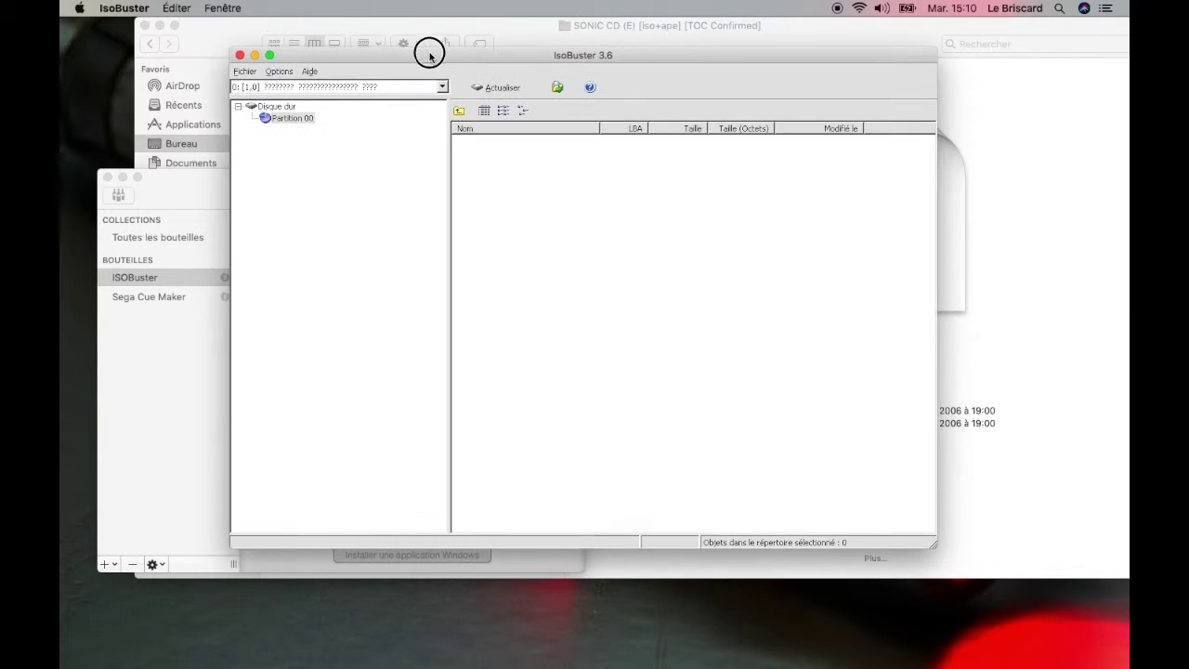
# - Open the image file SonicCD.cue from the SONIC CD folder on My Mac Desktop
pyautogui.click(244, 72)
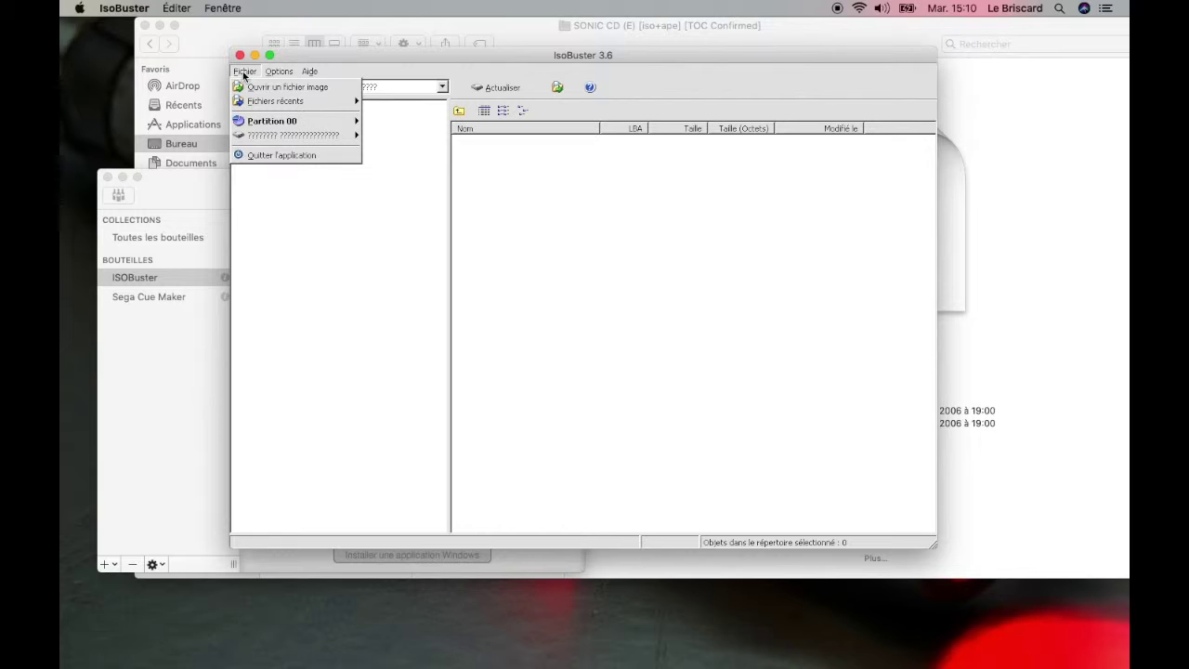
pyautogui.click(271, 88)
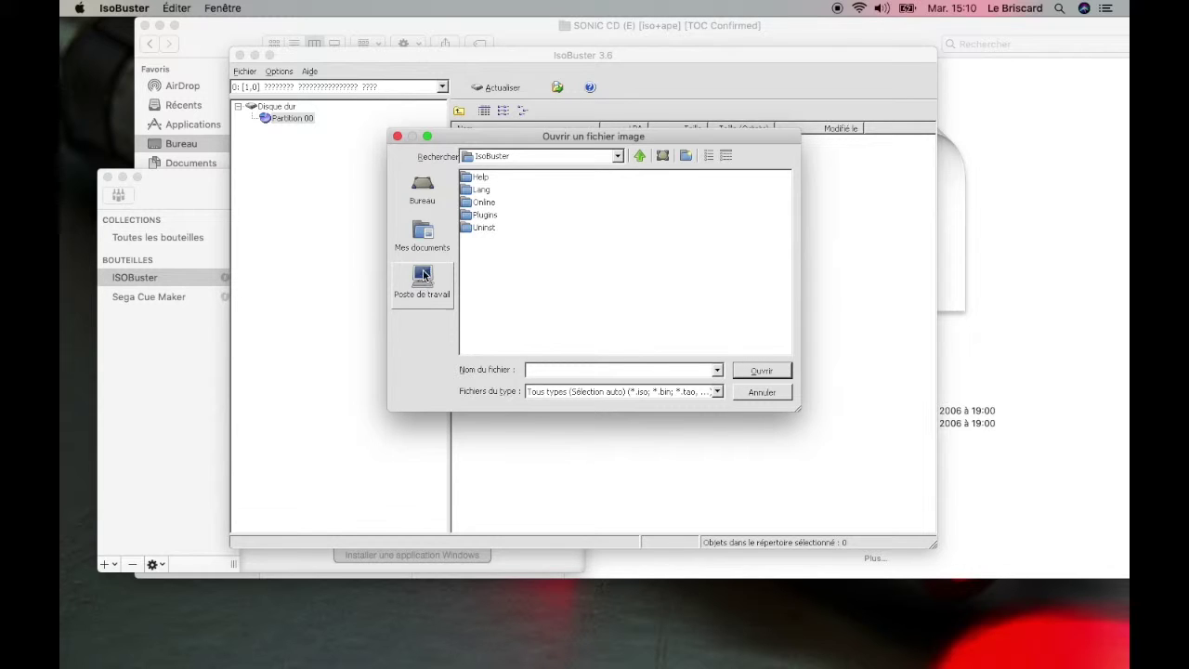
pyautogui.click(426, 184)
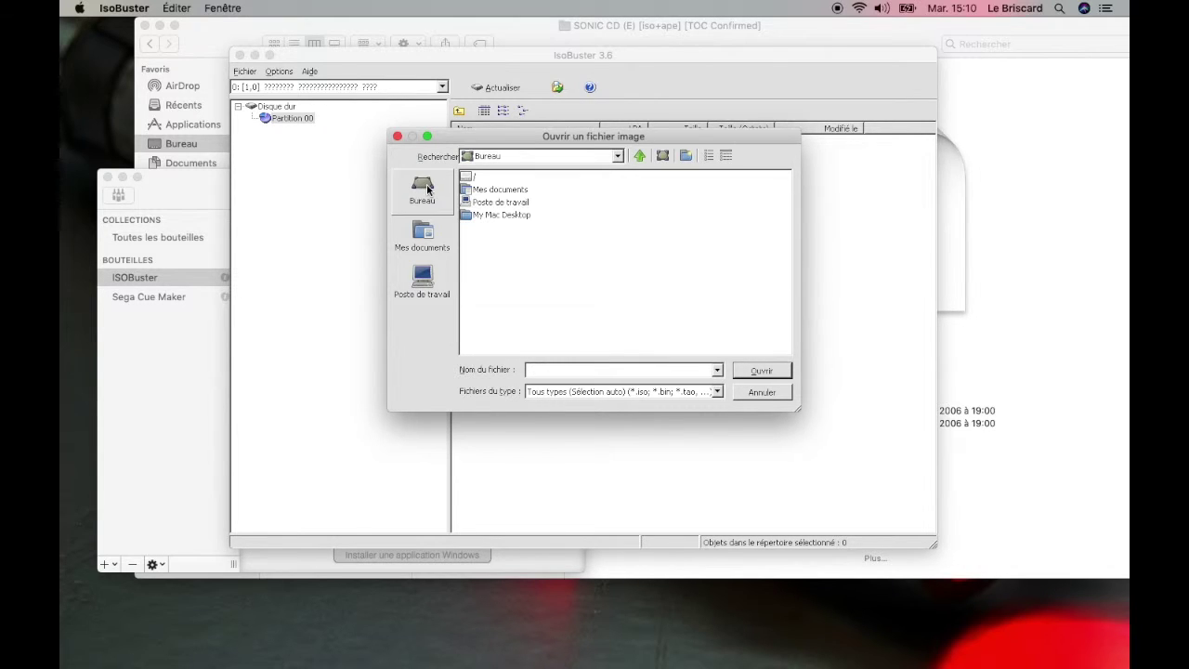
pyautogui.doubleClick(498, 216)
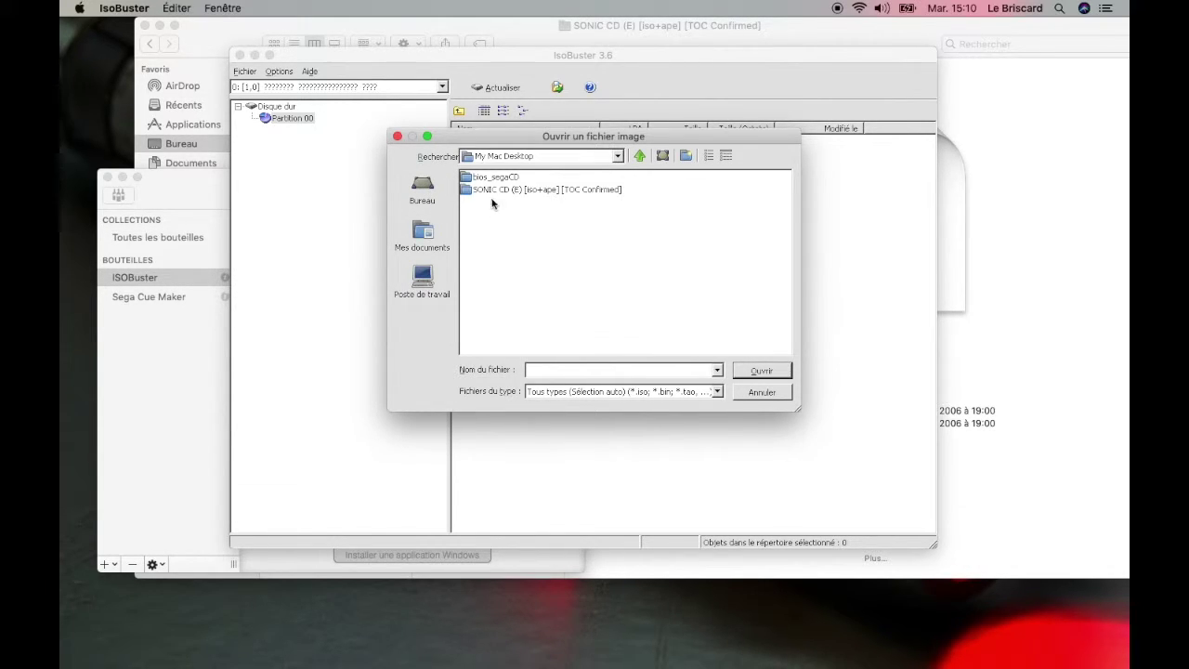
pyautogui.doubleClick(491, 190)
pyautogui.click(492, 190)
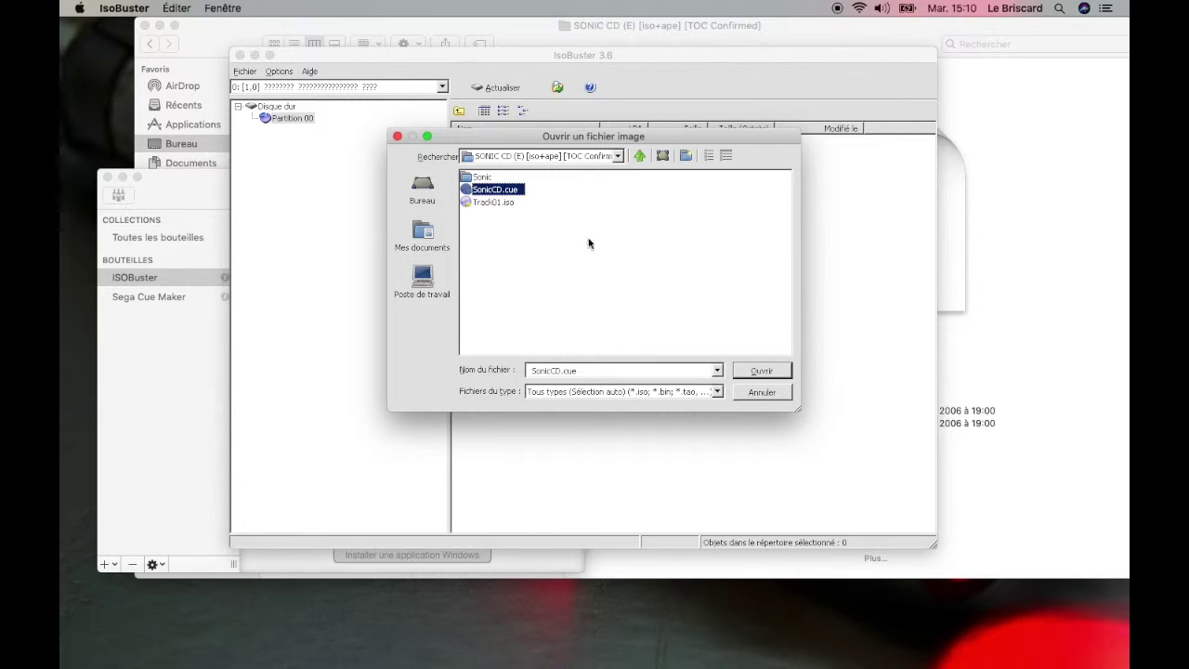
pyautogui.click(748, 370)
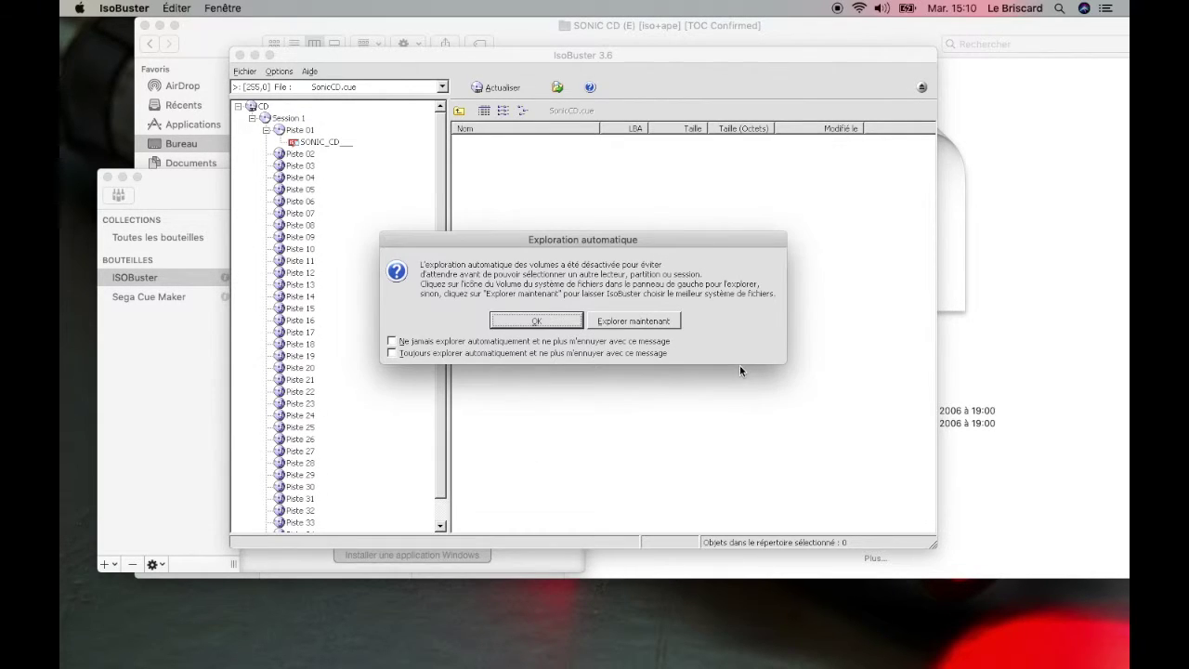
# - Set volumes to never be explored automatically, suppress that message, and move the IsoBuster window slightly up
pyautogui.click(391, 341)
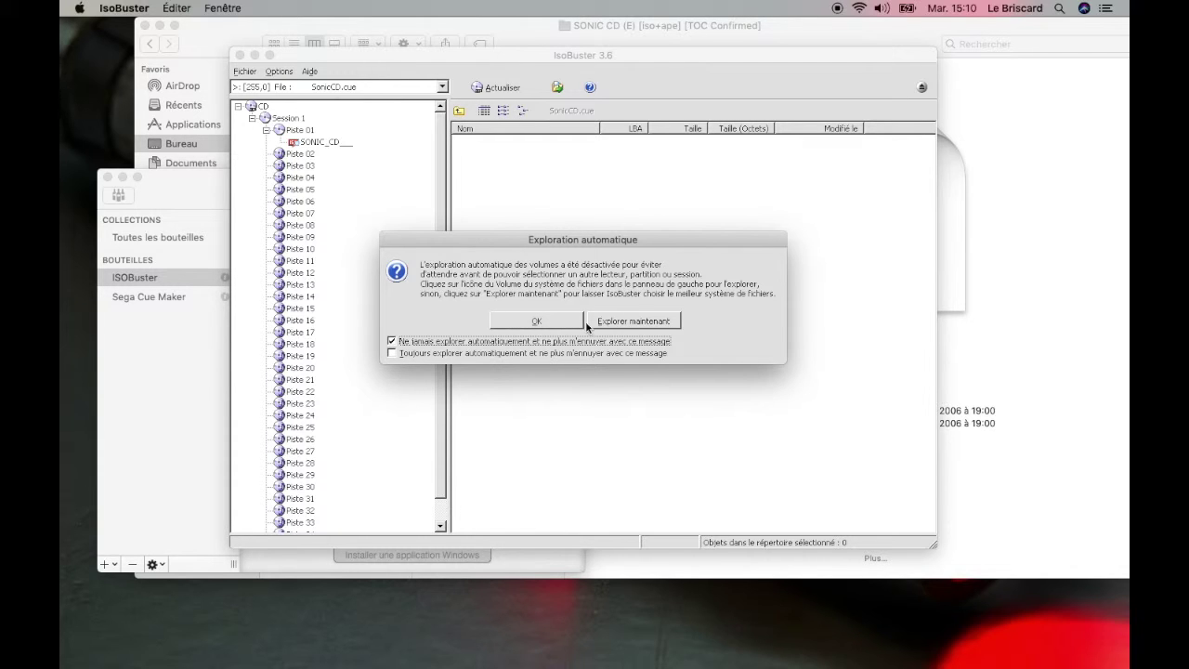
pyautogui.click(552, 320)
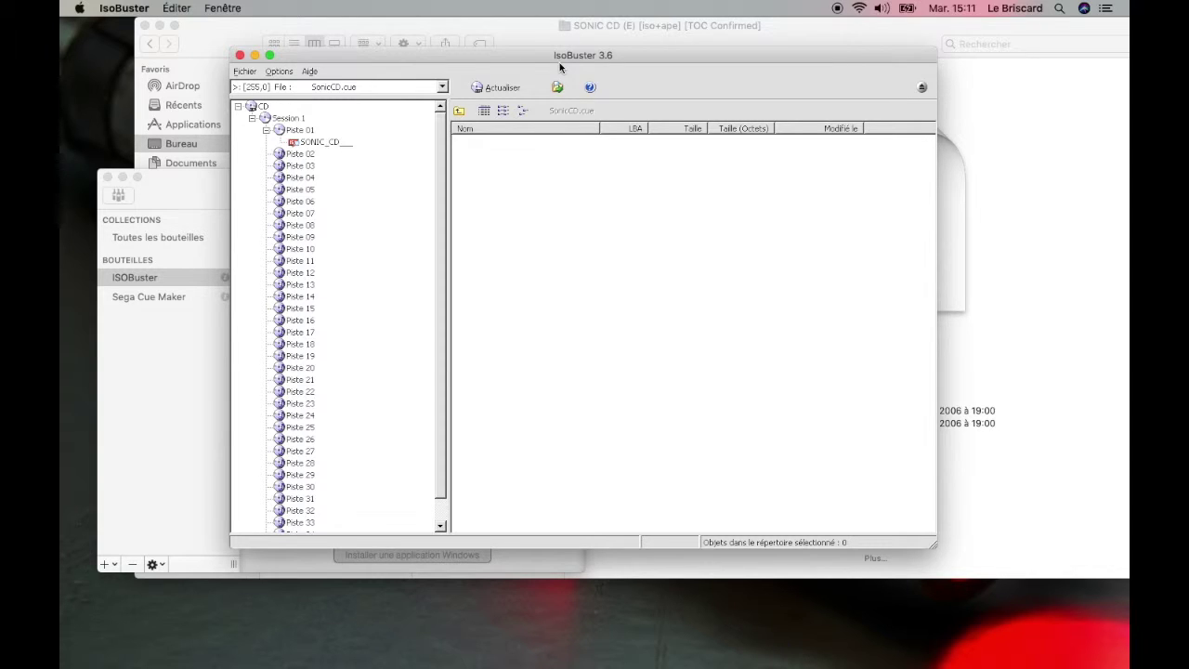
pyautogui.moveTo(559, 55); pyautogui.dragTo(558, 39)
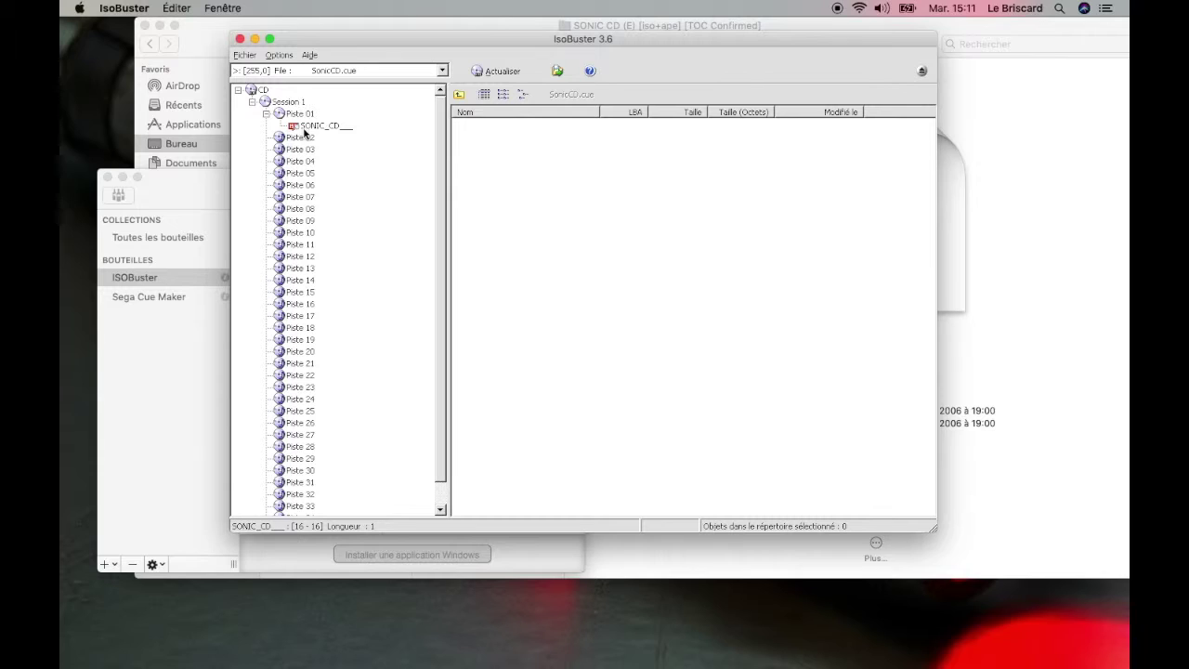
# - Start extracting the whole CD image as raw data, choosing the Sonic subfolder of the SONIC CD folder as destination
pyautogui.rightClick(252, 92)
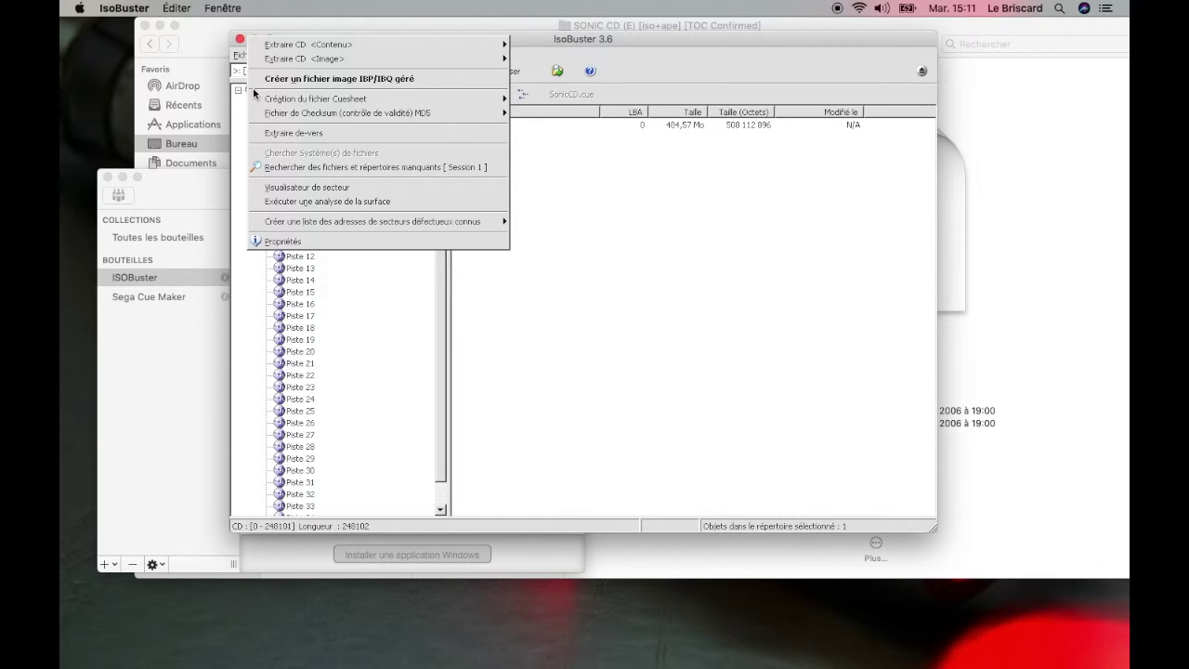
pyautogui.moveTo(294, 60)
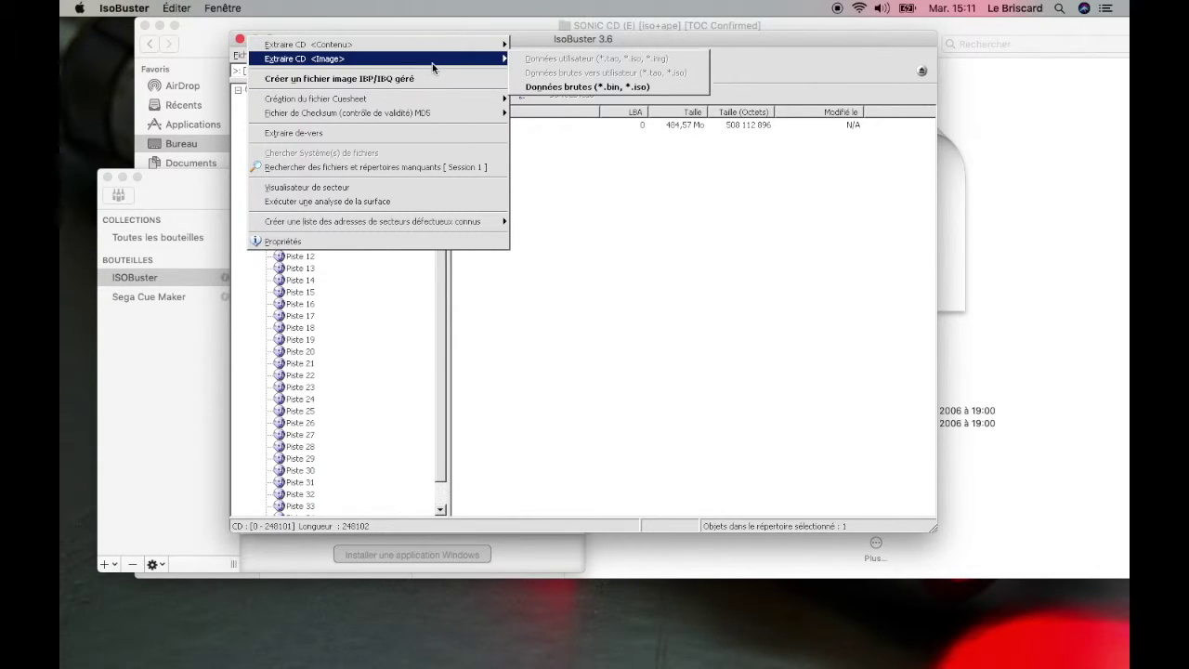
pyautogui.click(564, 87)
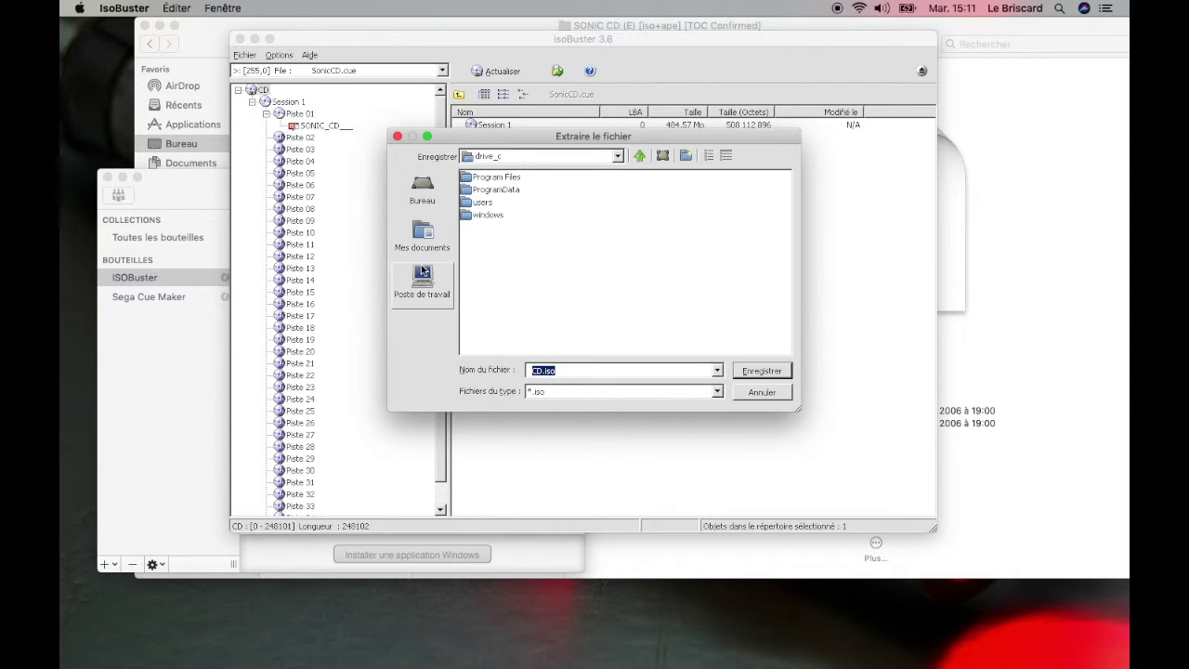
pyautogui.click(422, 186)
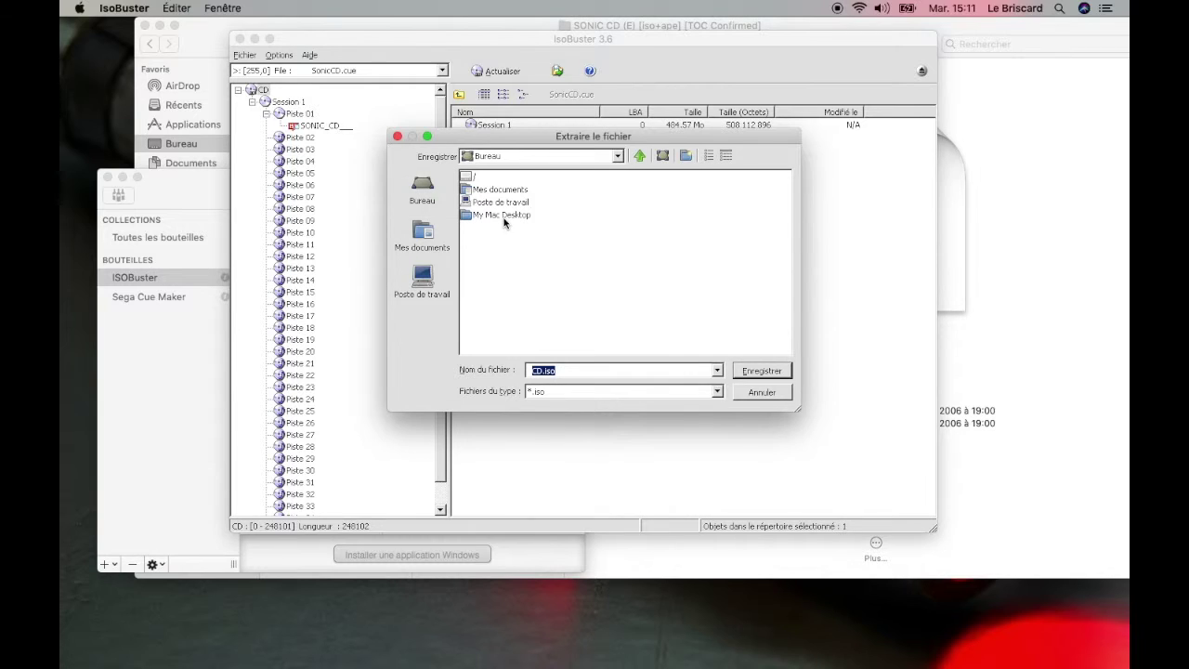
pyautogui.doubleClick(501, 215)
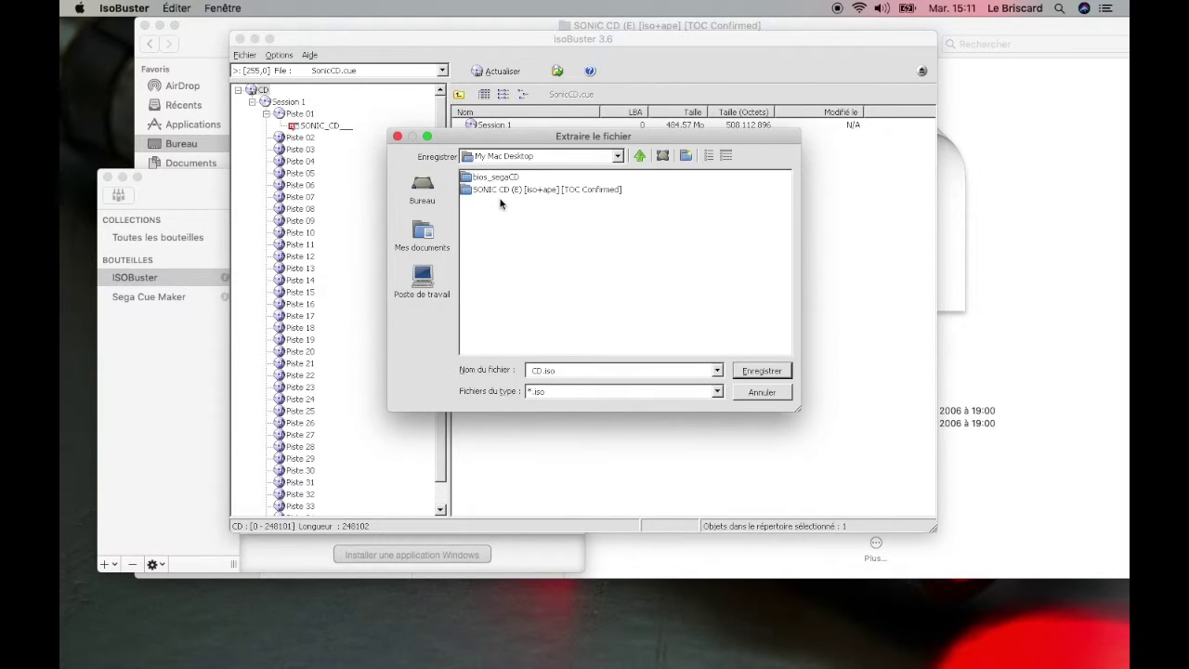
pyautogui.doubleClick(504, 190)
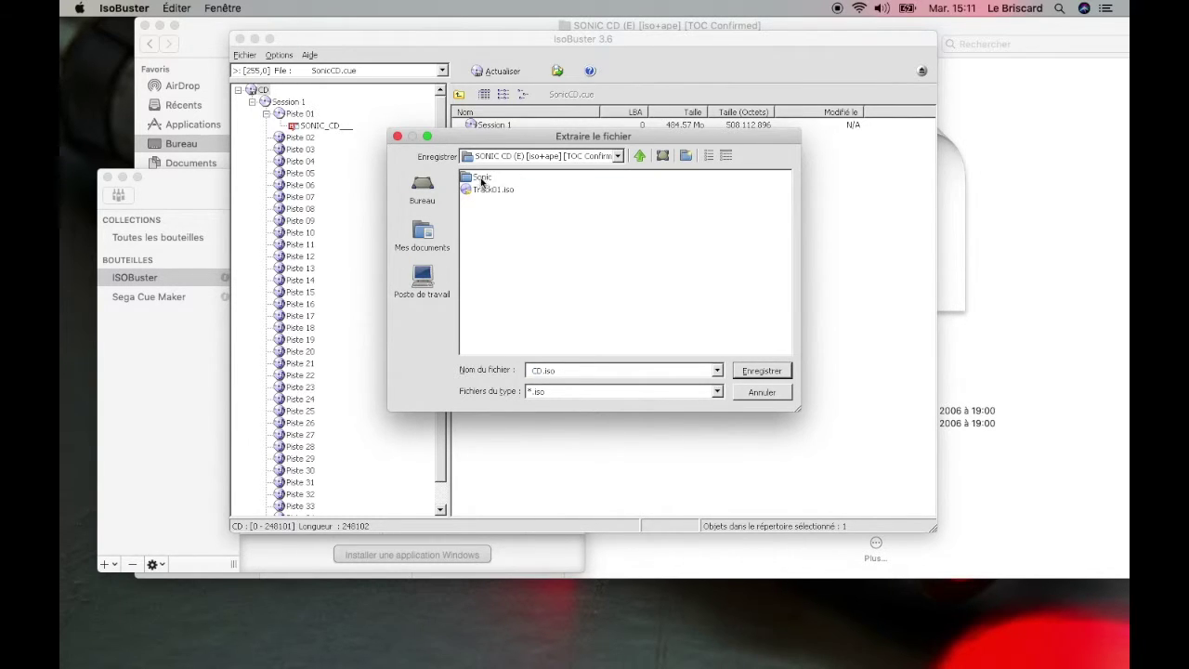
pyautogui.doubleClick(482, 177)
# - Name the extracted image SonicCD.bin, set its file type to *.bin and start the extraction
pyautogui.doubleClick(567, 371)
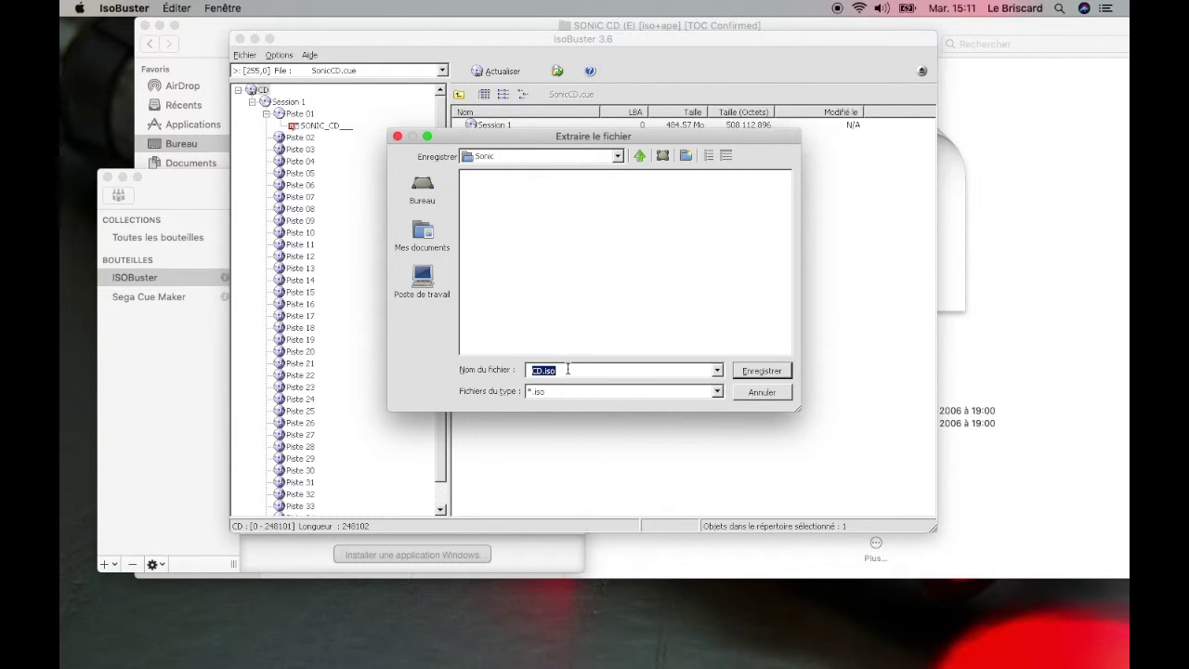
pyautogui.write('Sonic')
pyautogui.click(717, 391)
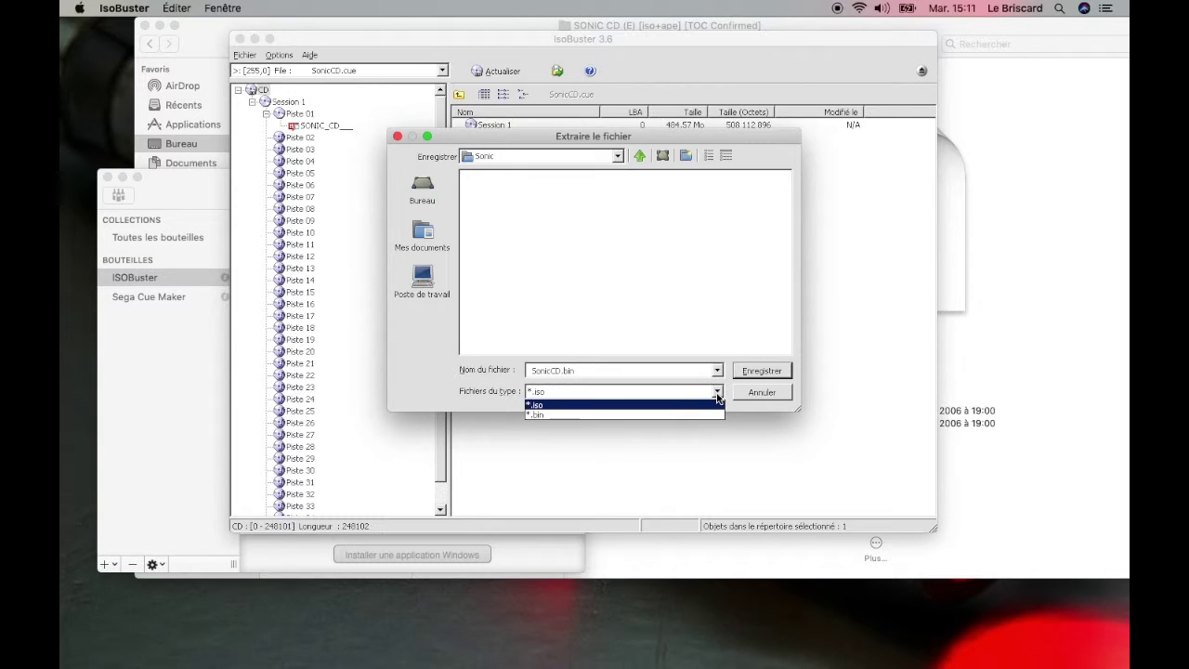
pyautogui.click(662, 411)
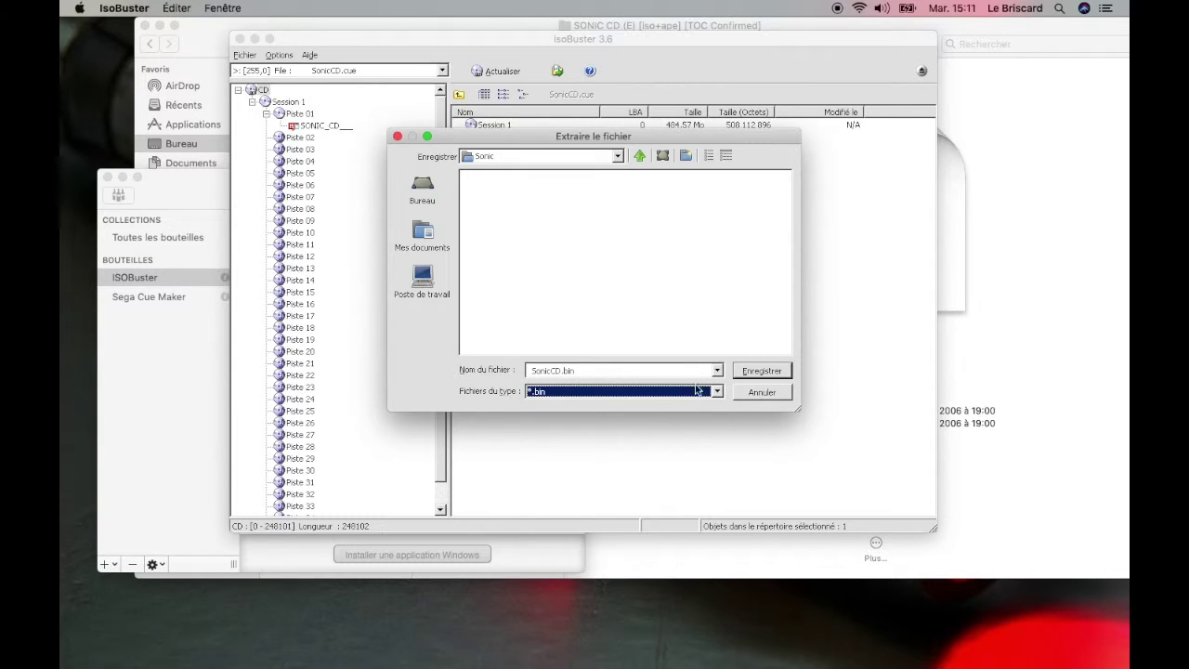
pyautogui.click(760, 370)
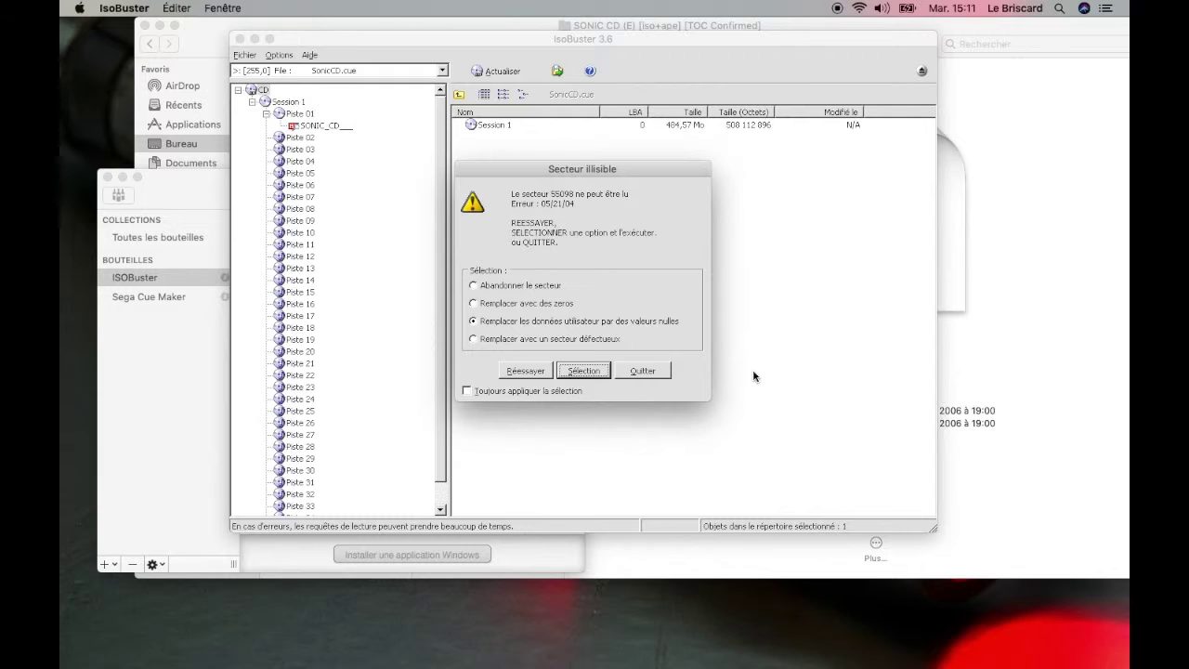
# - Always replace the user data of unreadable sectors with null values, and move the IsoBuster and extraction progress windows aside
pyautogui.moveTo(622, 172); pyautogui.dragTo(753, 113)
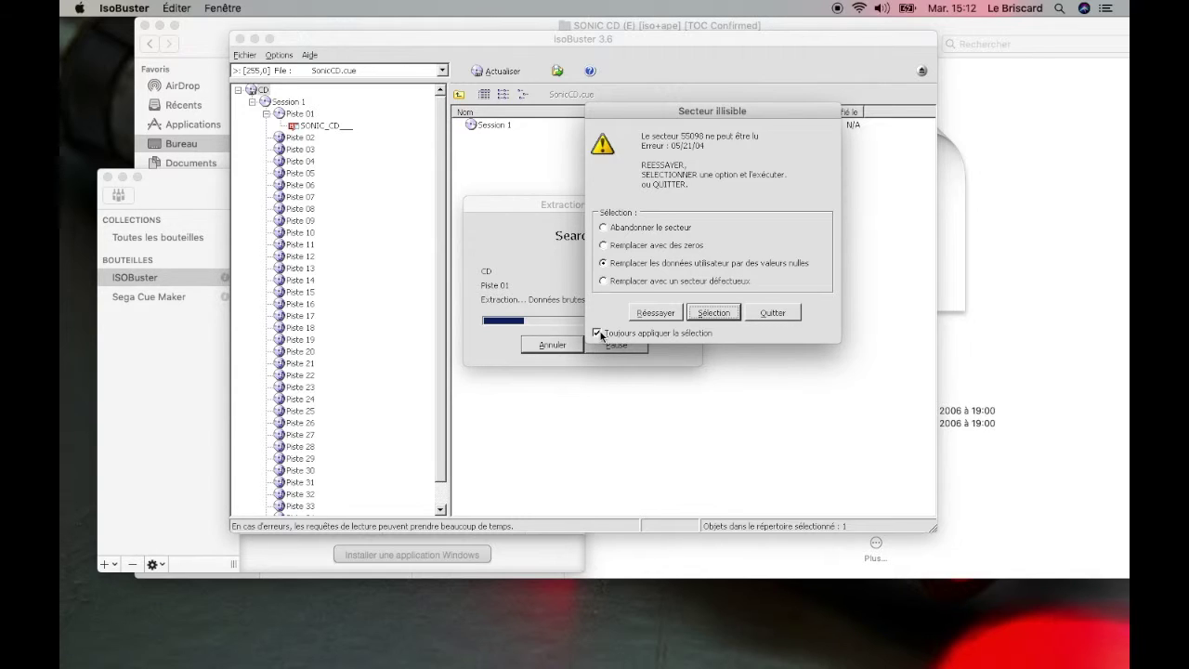
pyautogui.click(718, 314)
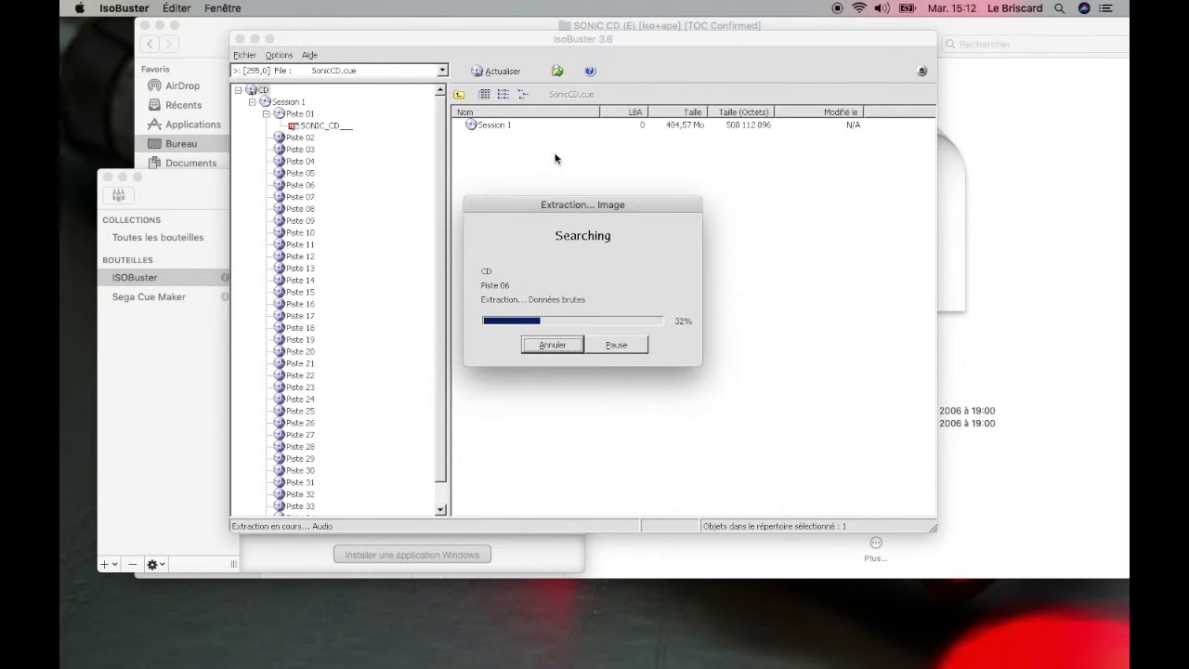
pyautogui.moveTo(555, 38); pyautogui.dragTo(748, 37)
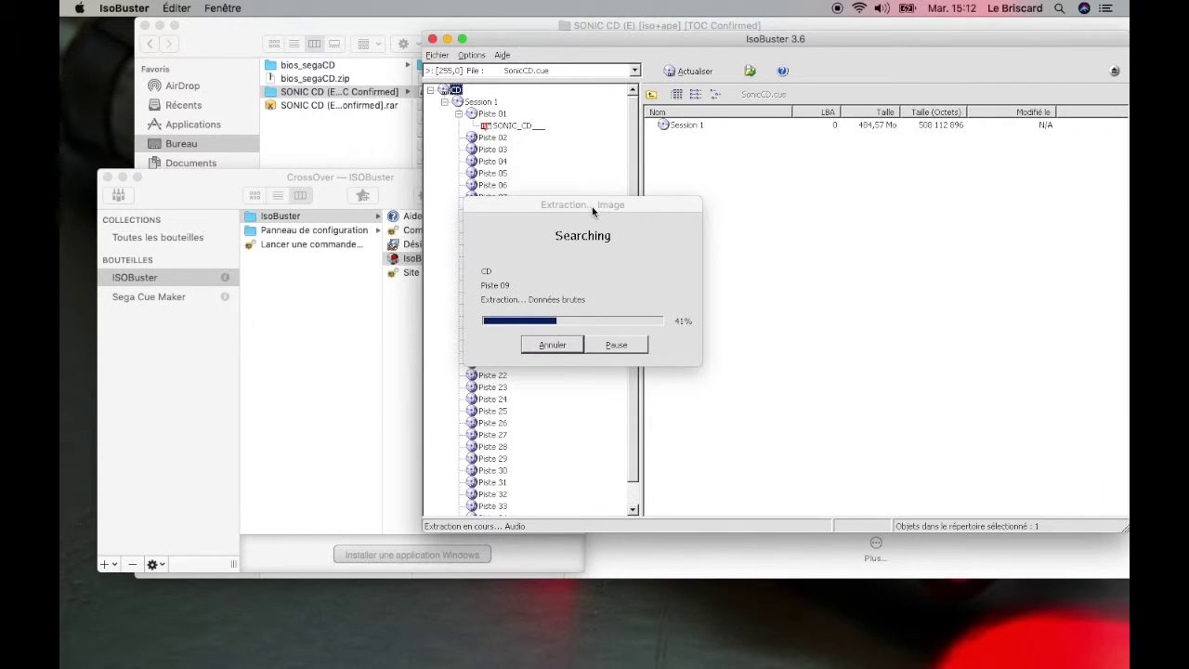
pyautogui.click(467, 205)
pyautogui.moveTo(518, 204); pyautogui.dragTo(205, 37)
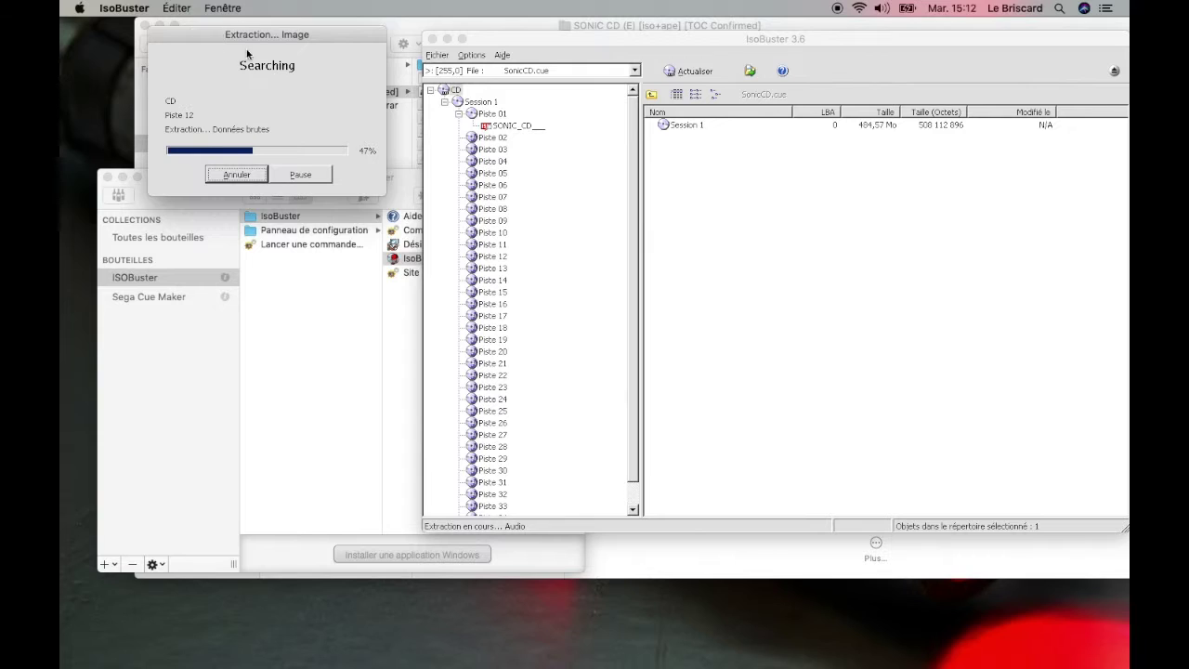
pyautogui.moveTo(581, 45); pyautogui.dragTo(545, 31)
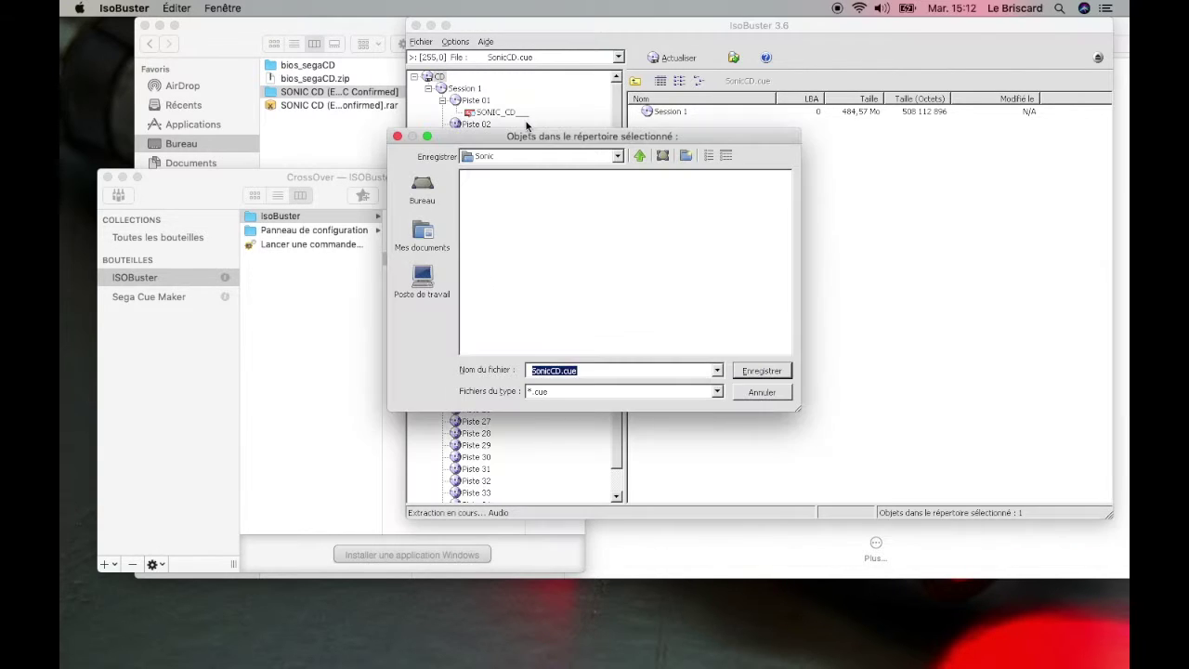
# - Save the new cue sheet as SonicCD.cue in the Sonic folder and quit IsoBuster
pyautogui.click(752, 372)
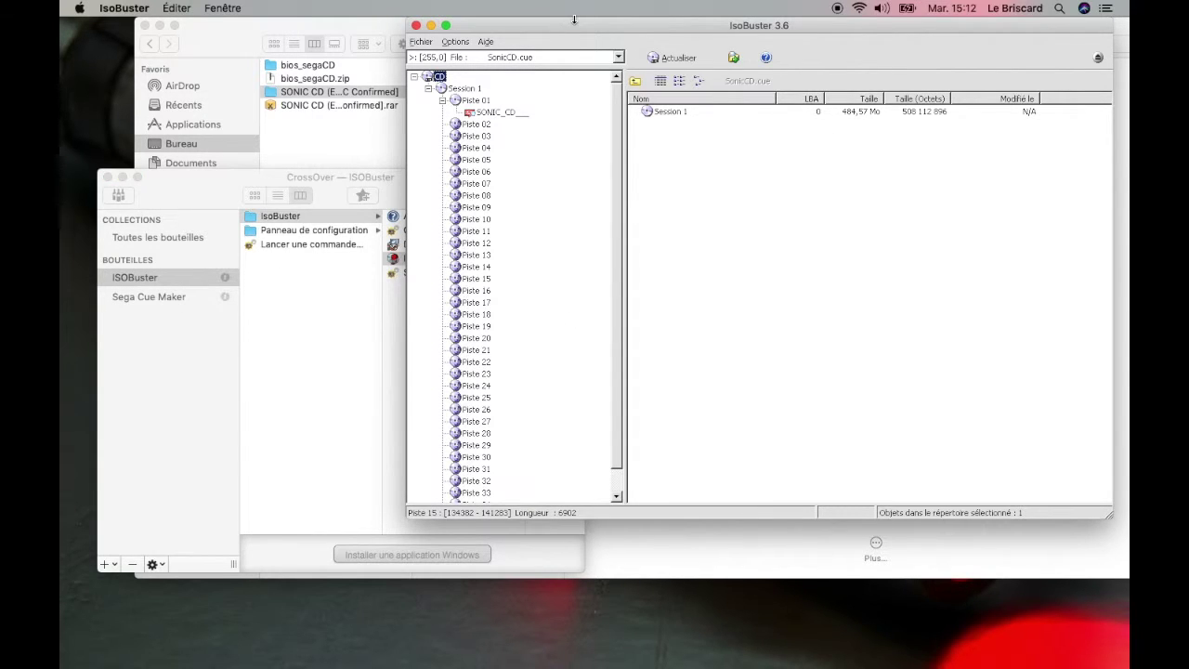
pyautogui.click(109, 9)
pyautogui.click(112, 80)
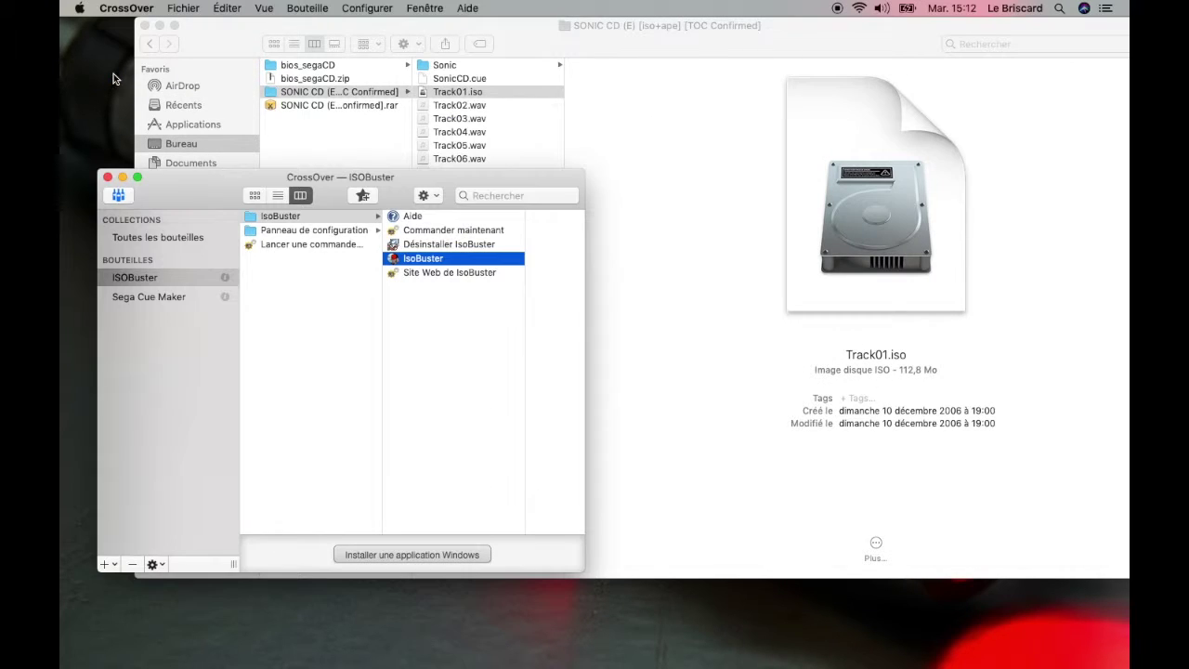
# - Quit CrossOver and move the Sonic subfolder with the BIN/CUE files out of the SONIC CD folder onto the desktop
pyautogui.click(115, 12)
pyautogui.click(125, 160)
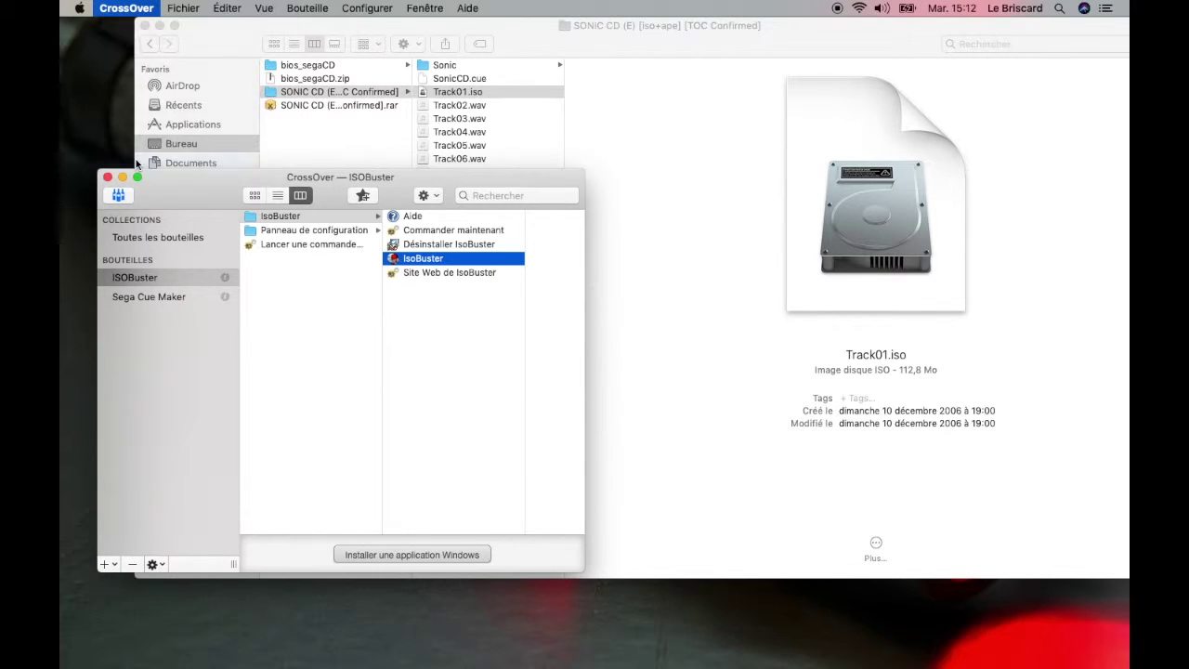
pyautogui.click(425, 67)
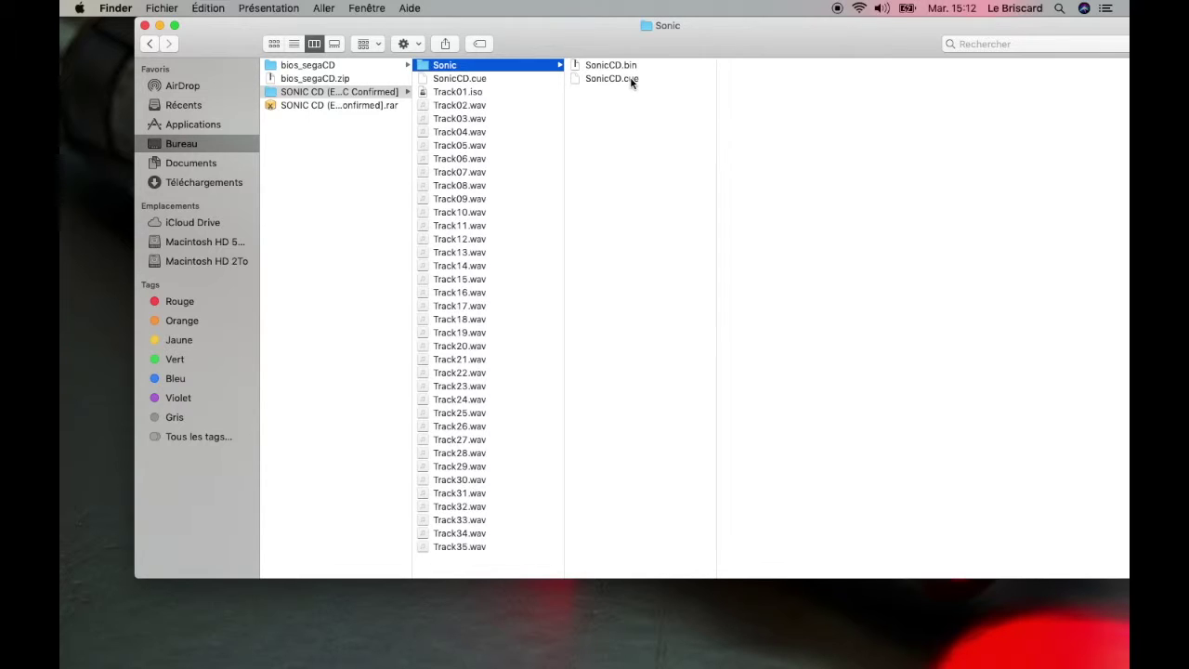
pyautogui.moveTo(425, 64); pyautogui.dragTo(764, 602)
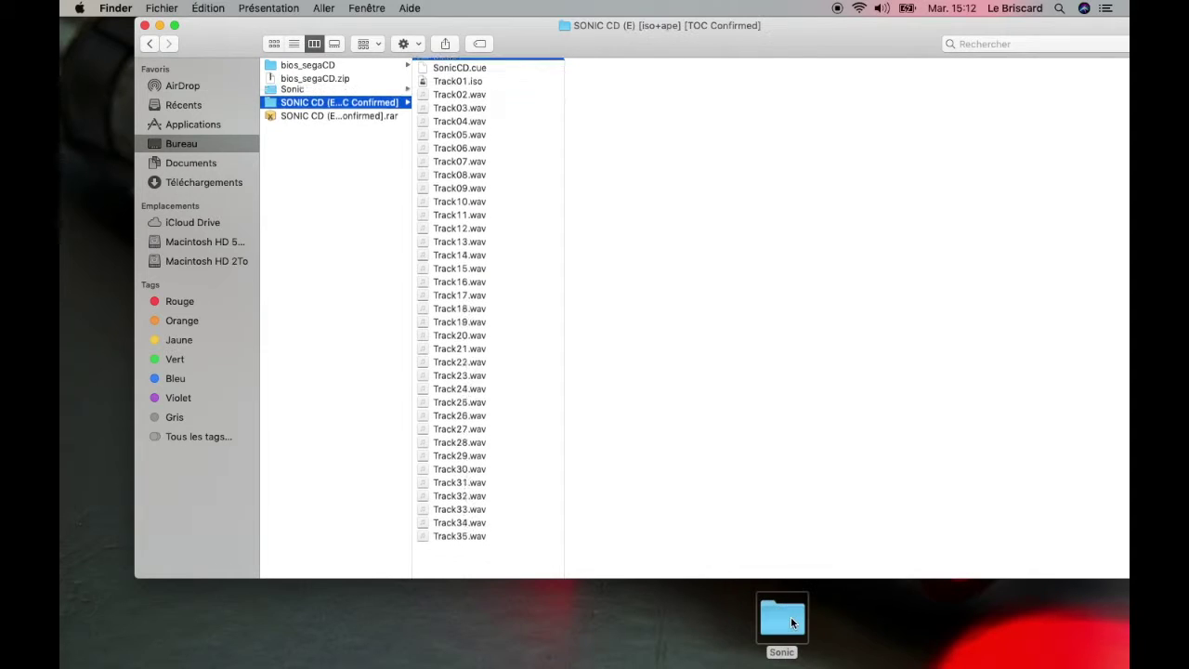
# - Close the Finder window and move the SONIC CD .rar archive and its extracted folder from the desktop to the trash
pyautogui.click(145, 25)
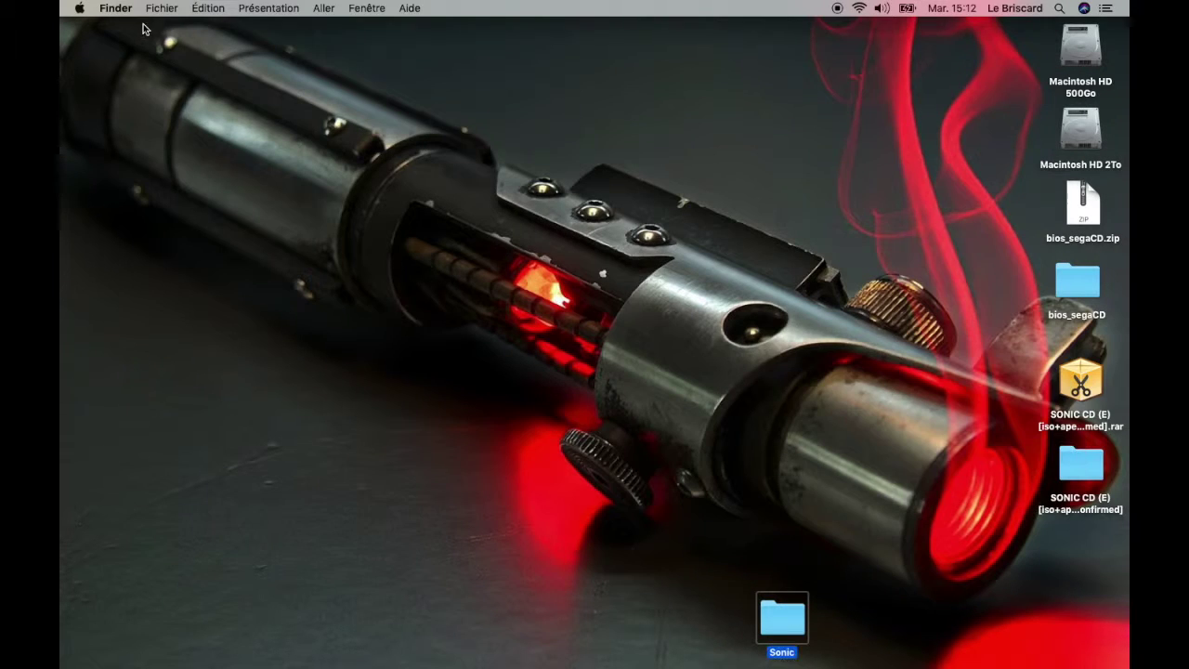
pyautogui.moveTo(1013, 367); pyautogui.dragTo(1117, 512)
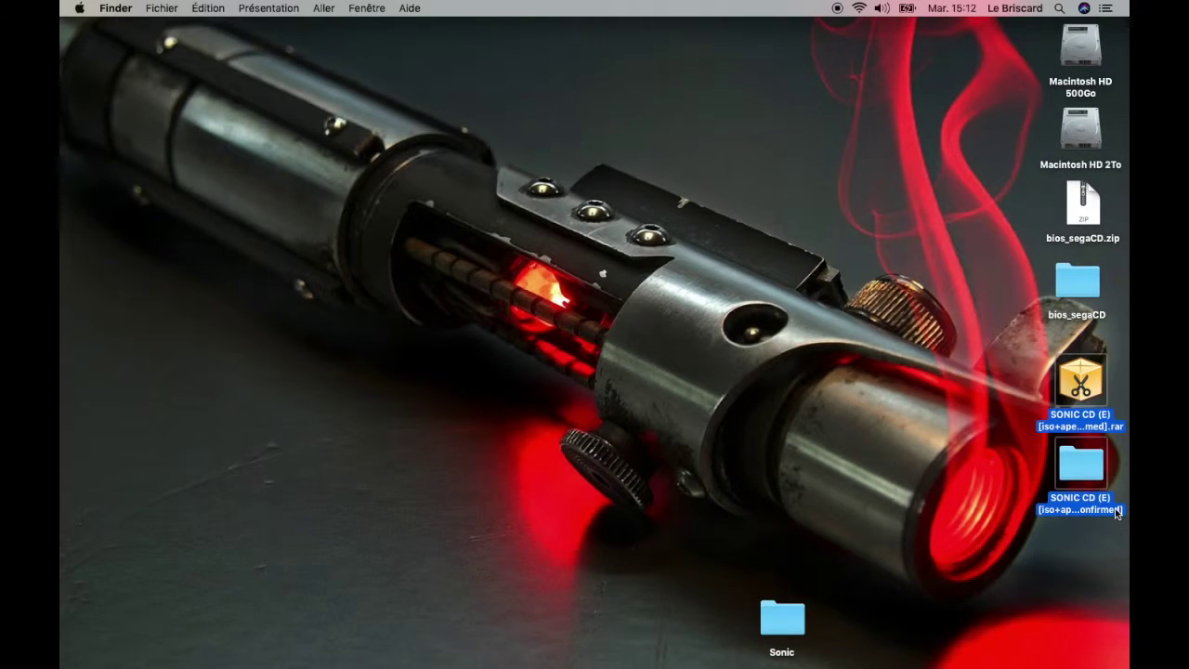
pyautogui.press('super+BackSpace')
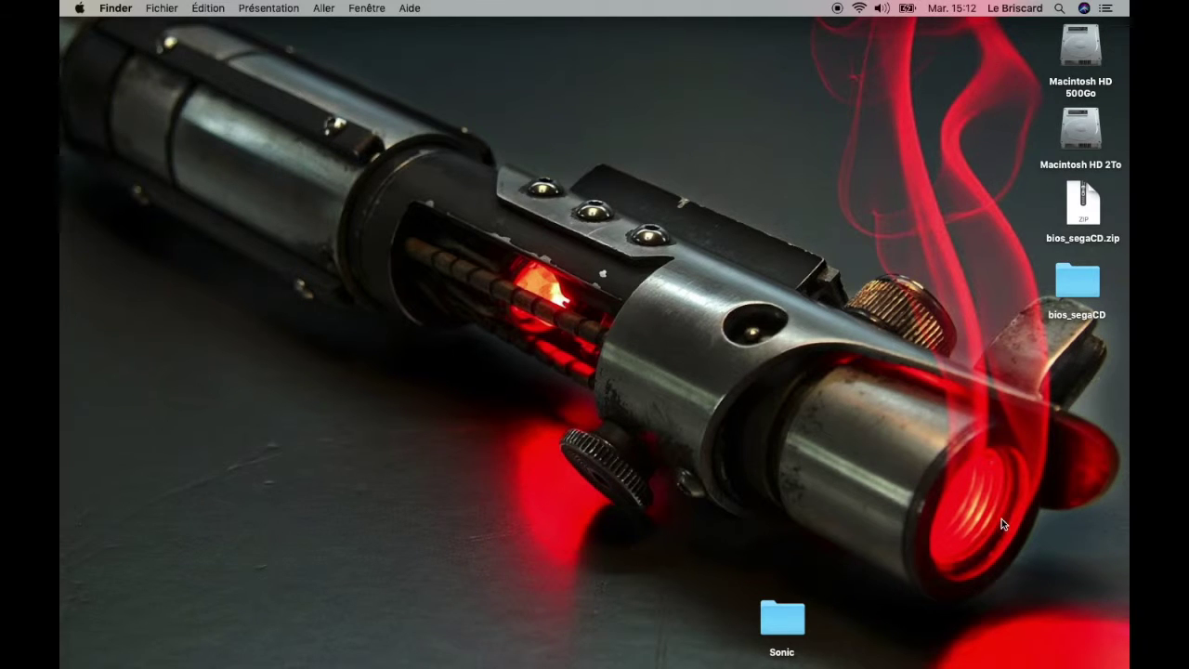
# - Move the Sonic folder to the middle of the desktop and rename it Sonic CD
pyautogui.moveTo(773, 613); pyautogui.dragTo(775, 342)
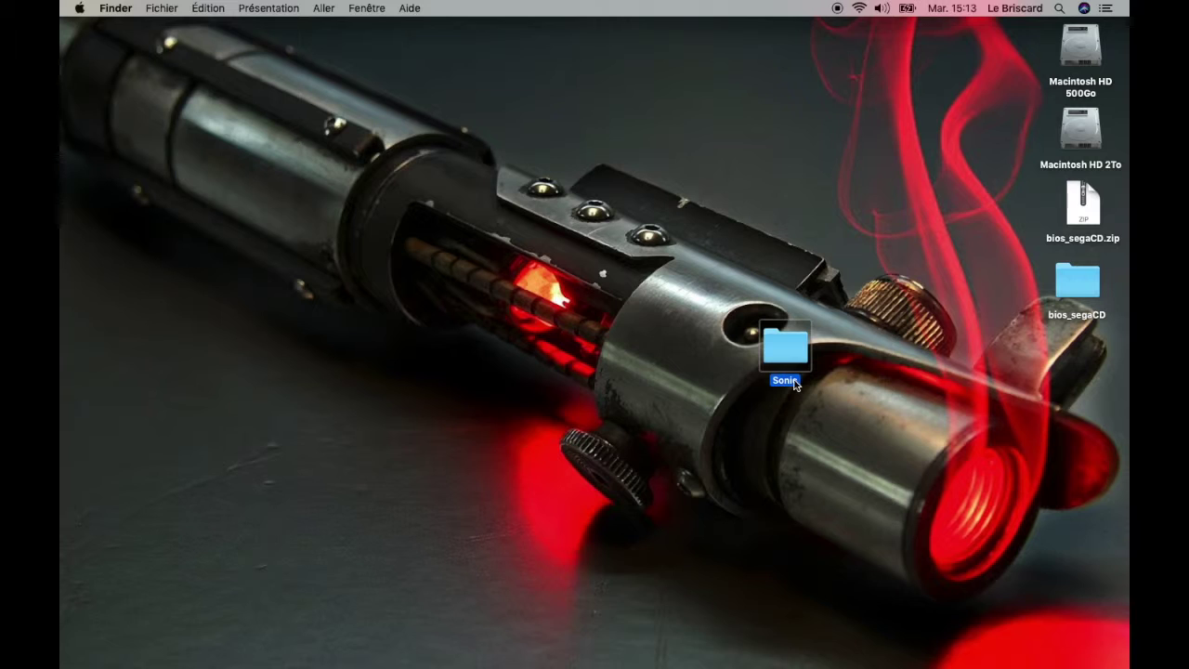
pyautogui.click(785, 380)
pyautogui.press('Right')
pyautogui.write('CD')
pyautogui.click(845, 275)
# - Switch to OpenEmu and import the Sonic CD folder from the desktop into the Sega Mega-CD library, moving the window aside as needed
pyautogui.moveTo(63, 223)
pyautogui.click(65, 245)
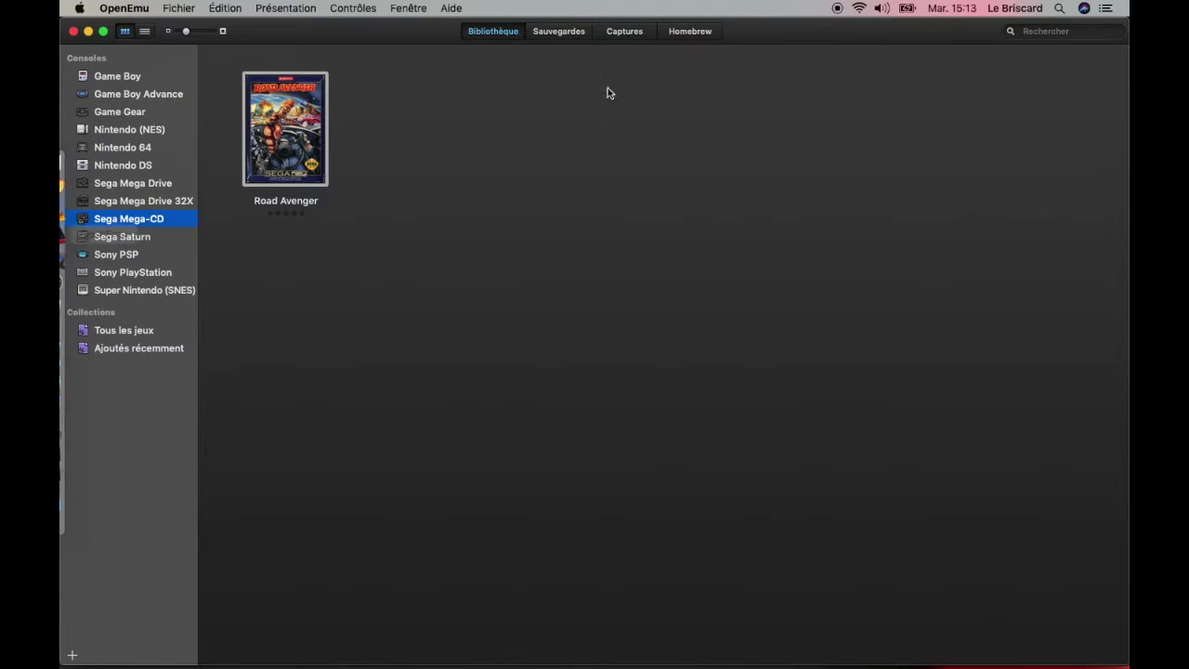
pyautogui.moveTo(810, 33); pyautogui.dragTo(529, 23)
pyautogui.moveTo(681, 36); pyautogui.dragTo(509, 29)
pyautogui.click(775, 344)
pyautogui.moveTo(775, 345); pyautogui.dragTo(328, 239)
pyautogui.moveTo(361, 46); pyautogui.dragTo(864, 46)
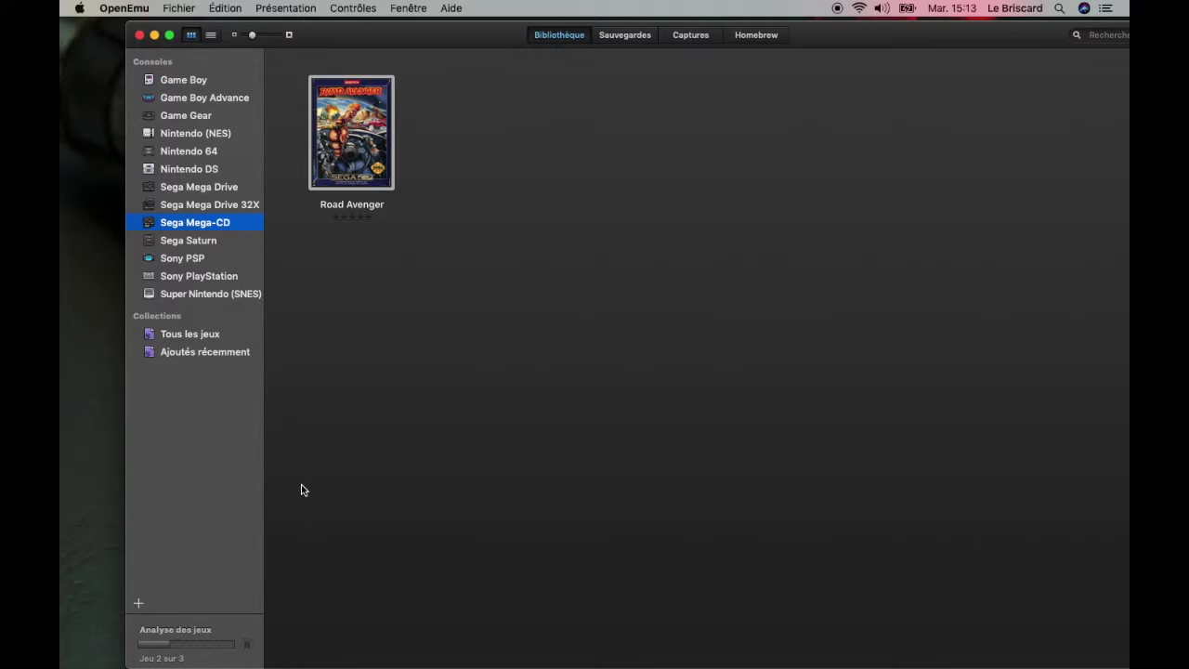
pyautogui.moveTo(894, 46); pyautogui.dragTo(830, 37)
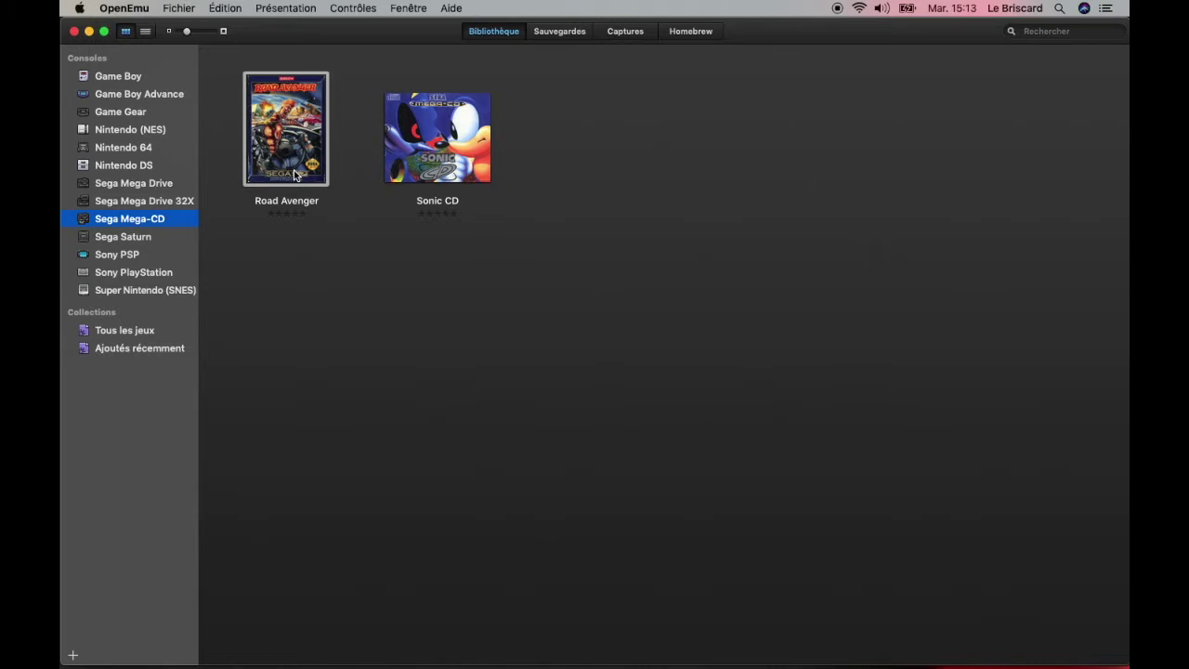
# - Switch to Google Chrome and search Google Images for "sonic cd front cover"
pyautogui.moveTo(61, 191)
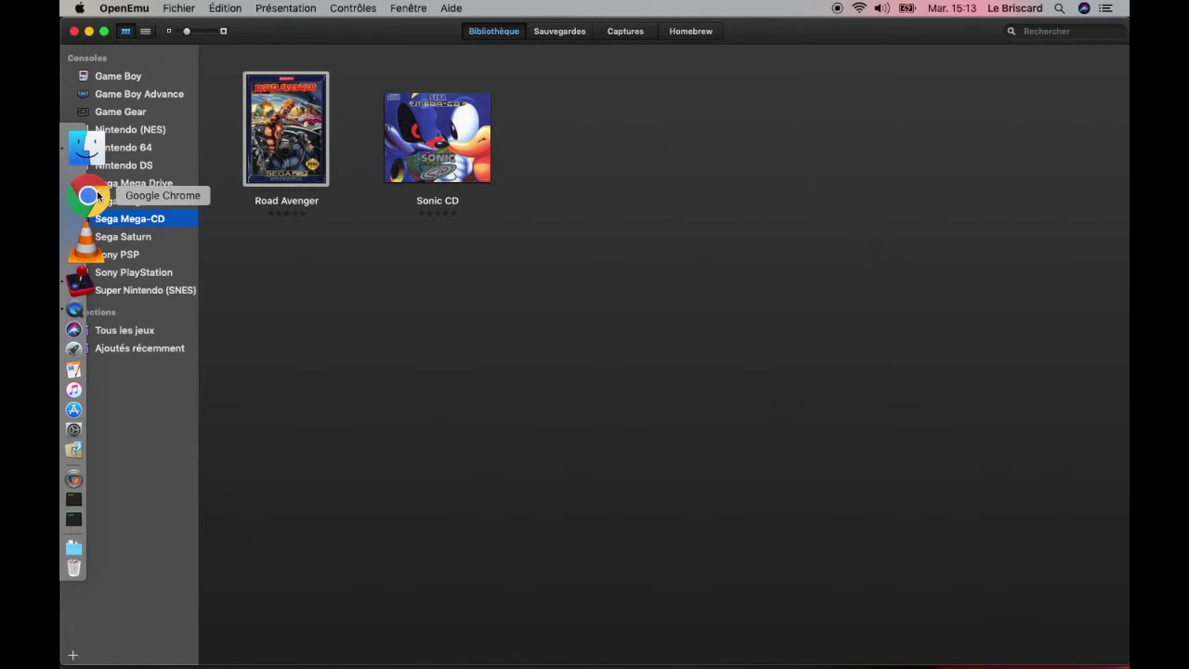
pyautogui.click(96, 195)
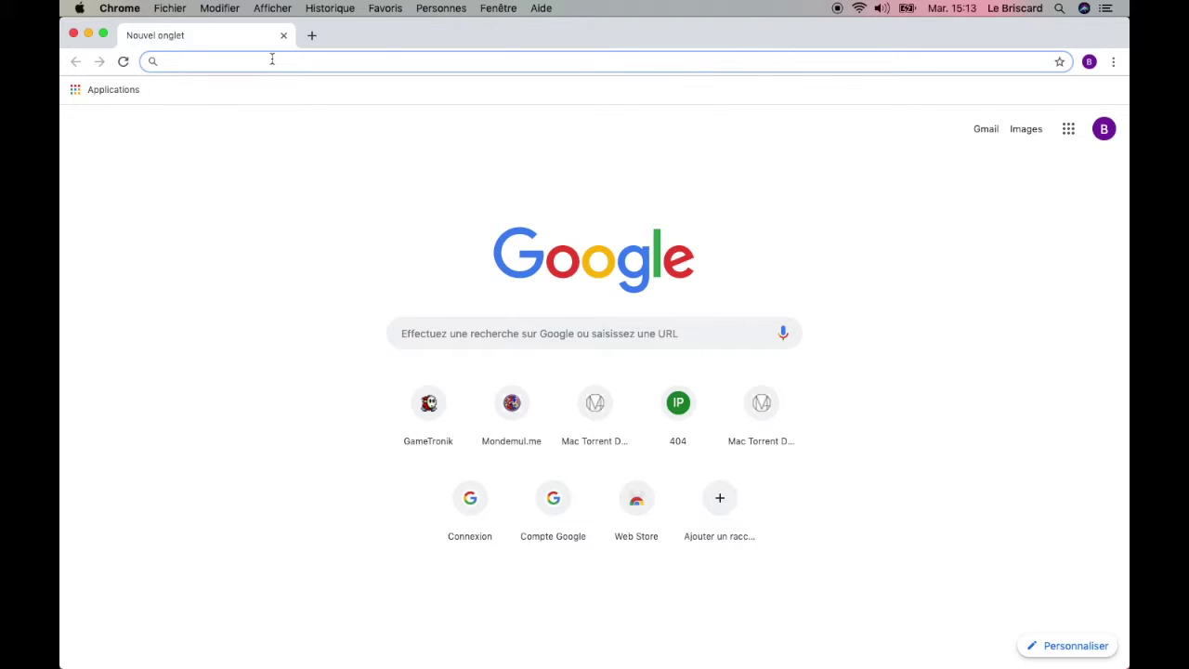
pyautogui.write('sonic cd ')
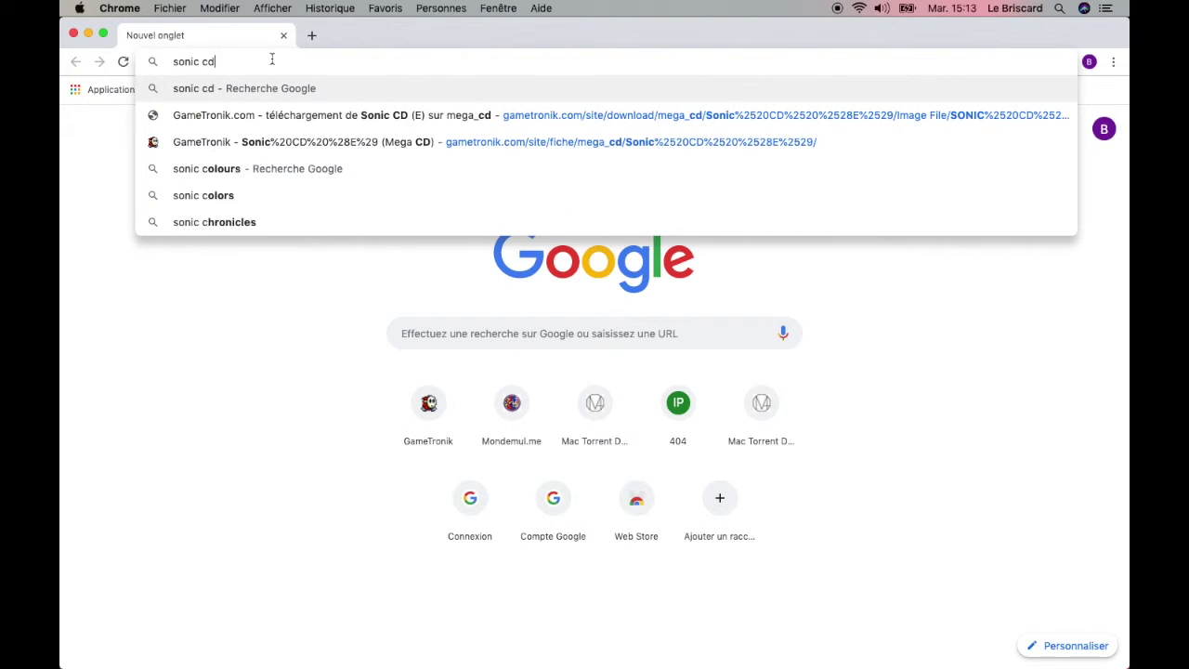
pyautogui.write('fro')
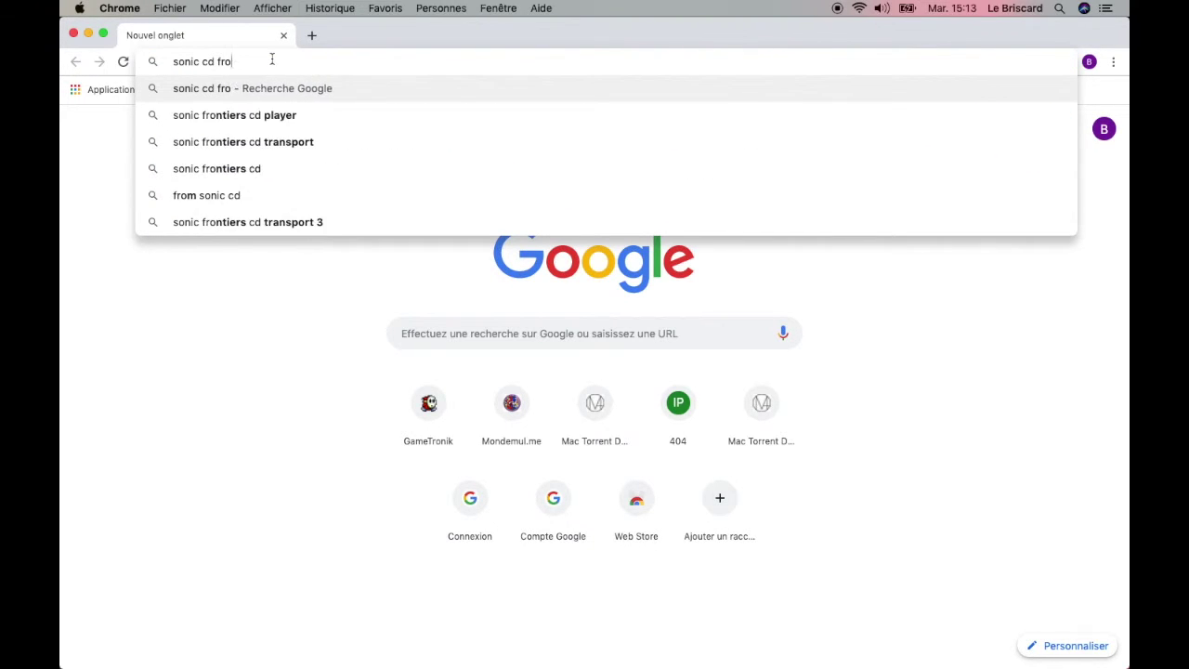
pyautogui.write('nt cover')
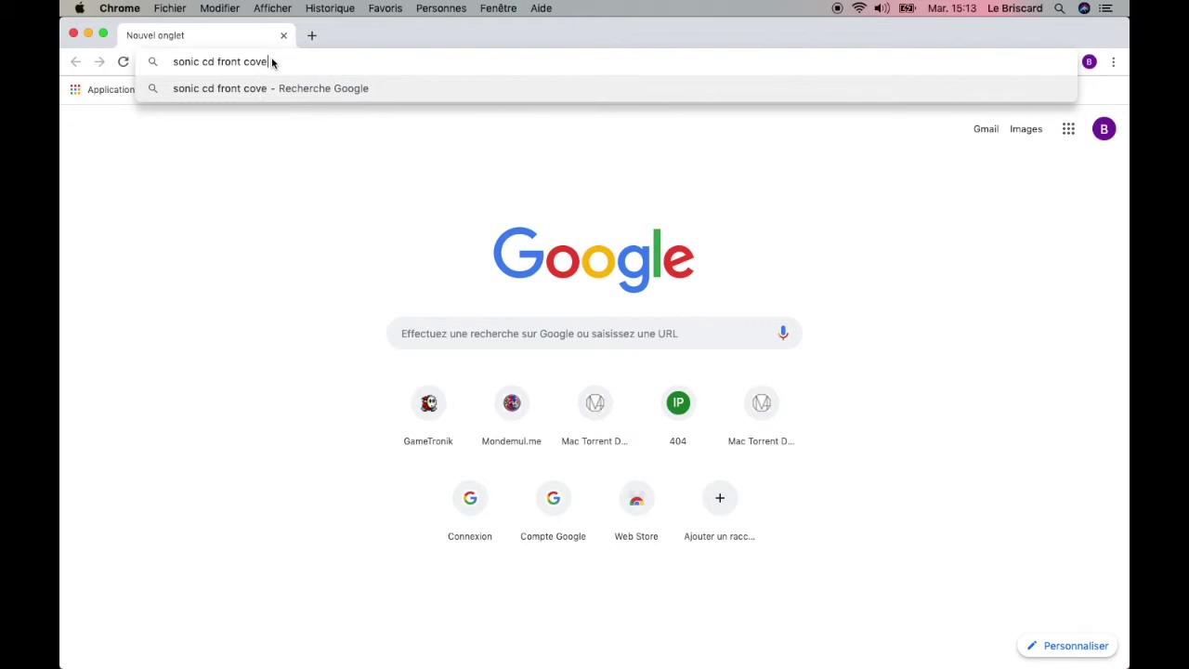
pyautogui.press('Return')
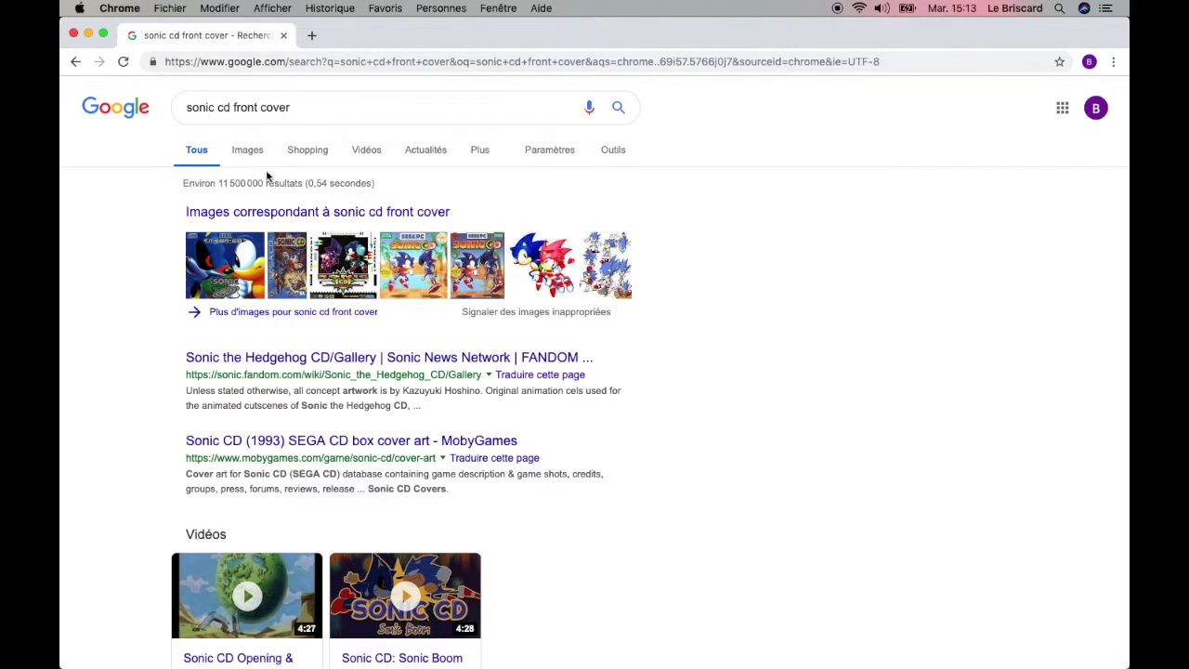
pyautogui.click(256, 153)
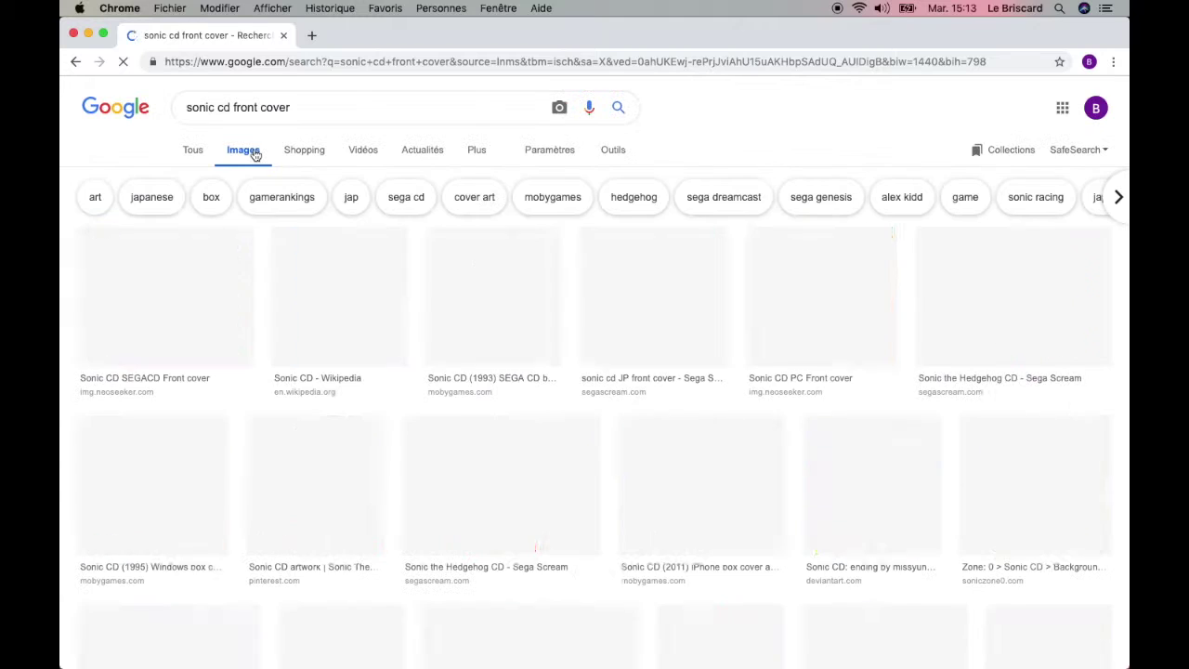
# - Save the Wikipedia Sonic CD cover as SonicCD.jpg in the desktop's Sonic CD folder and quit Chrome
pyautogui.click(338, 261)
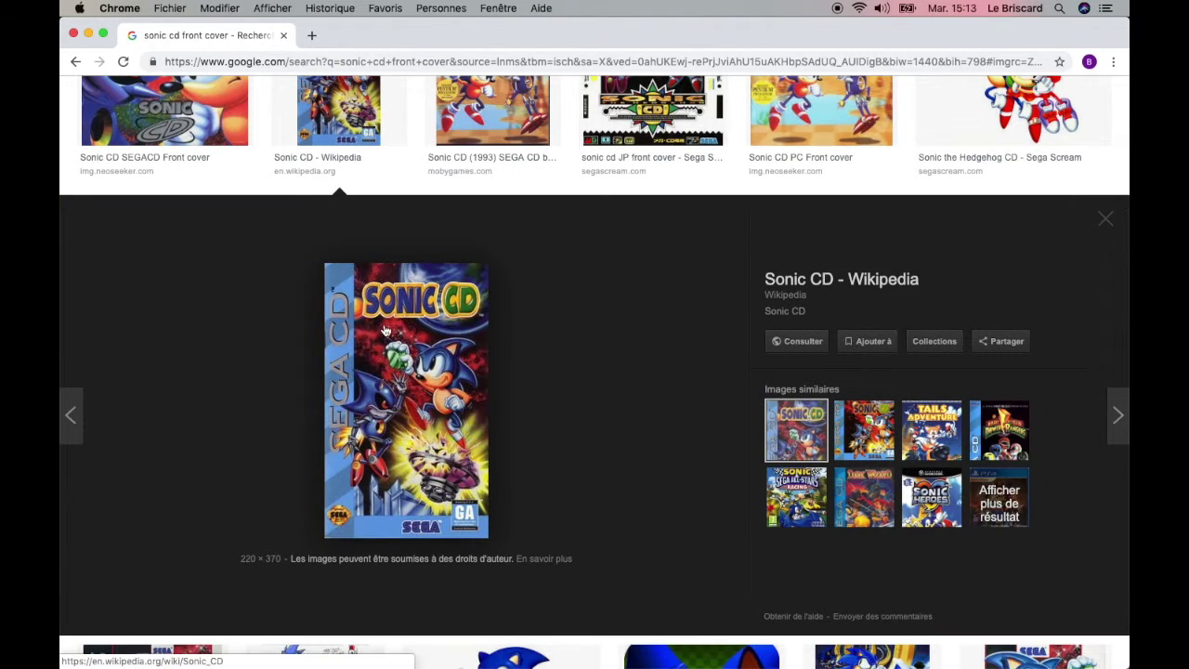
pyautogui.rightClick(384, 327)
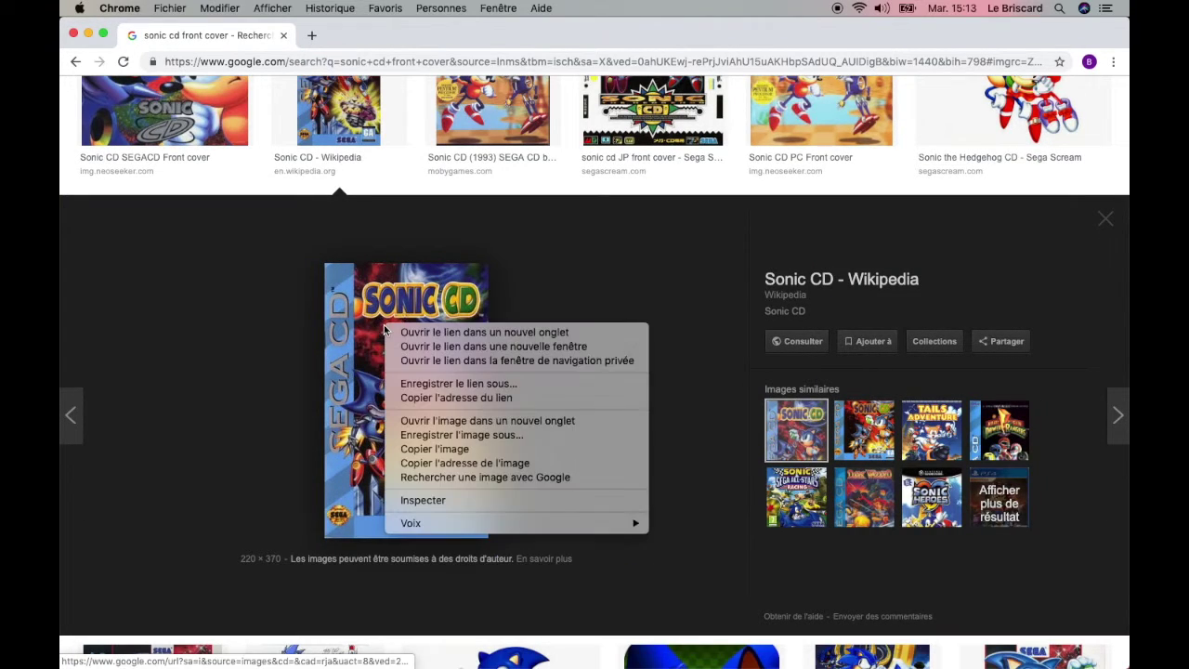
pyautogui.click(420, 437)
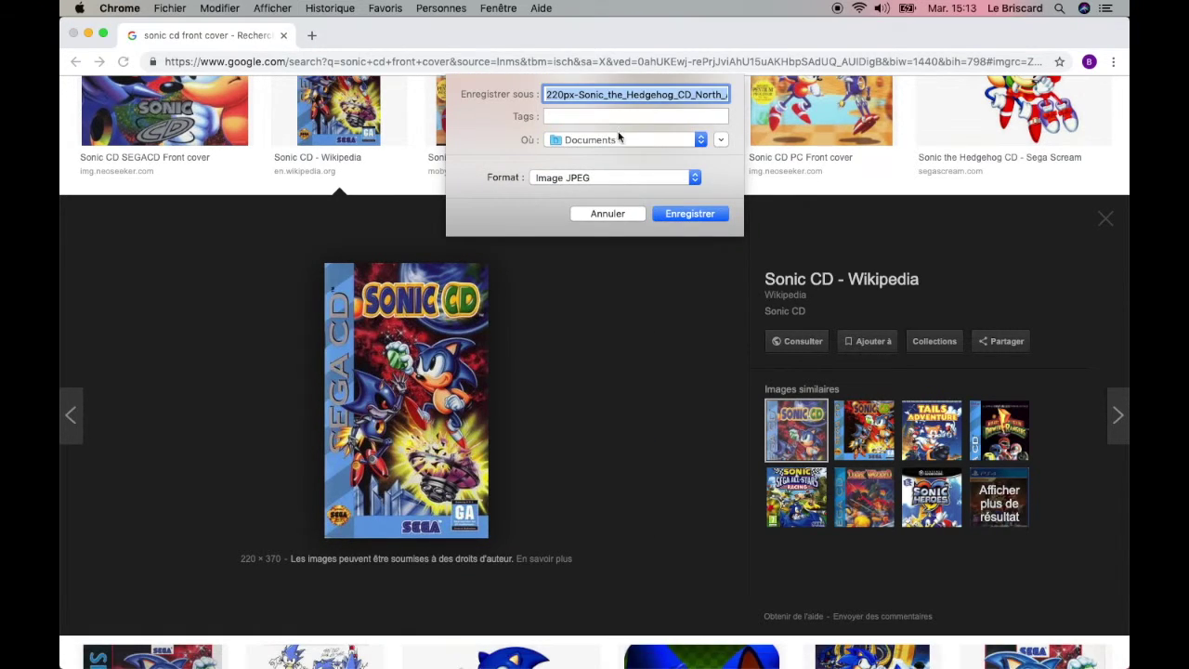
pyautogui.click(722, 140)
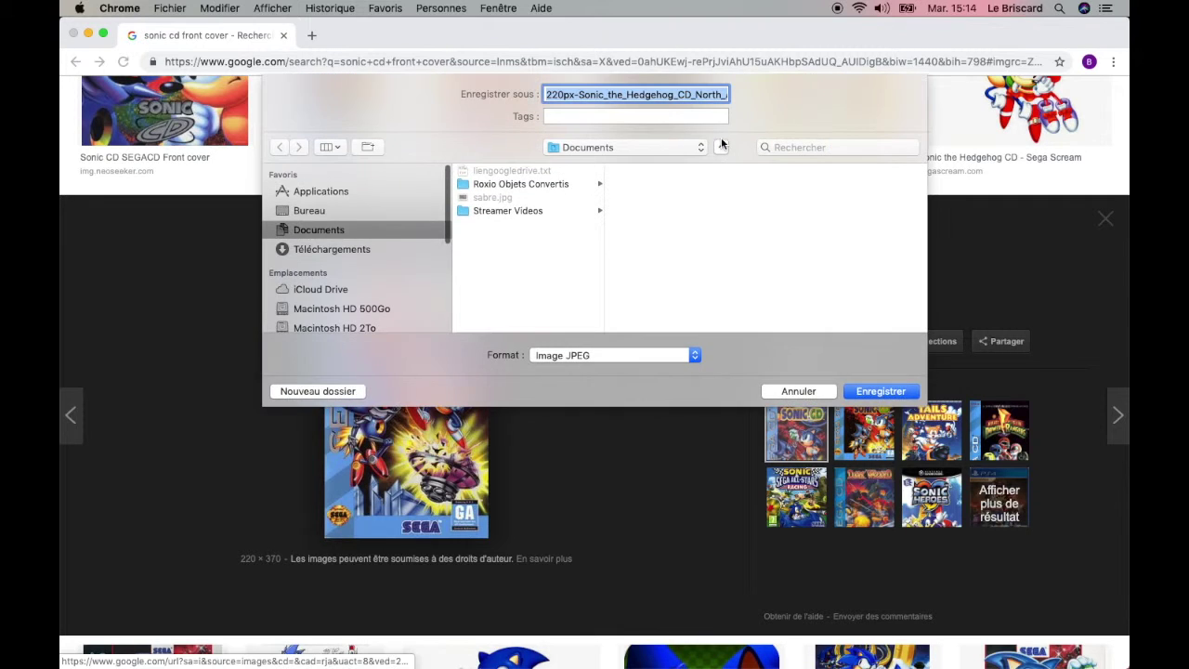
pyautogui.click(308, 213)
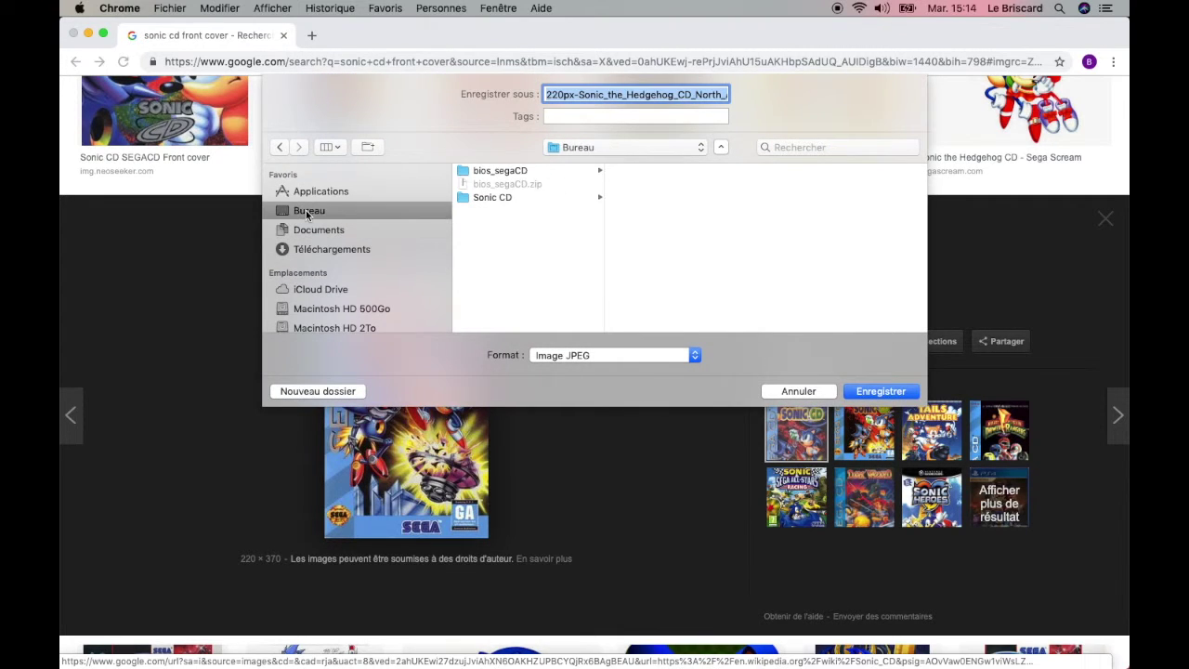
pyautogui.click(499, 198)
pyautogui.click(640, 172)
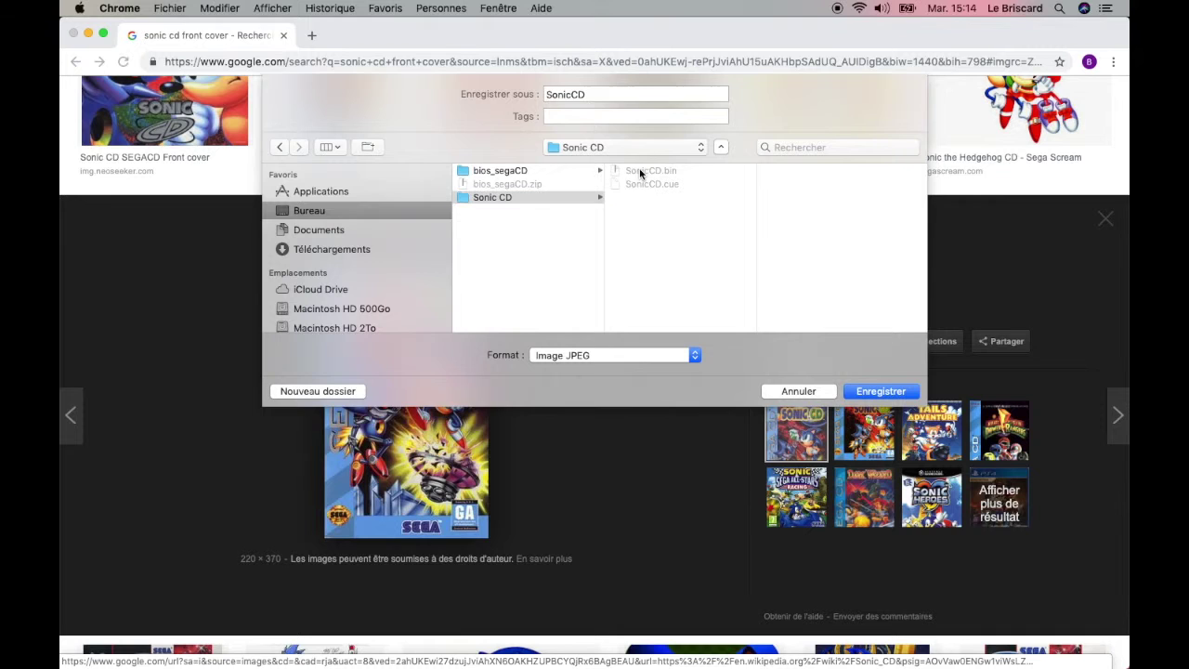
pyautogui.click(878, 391)
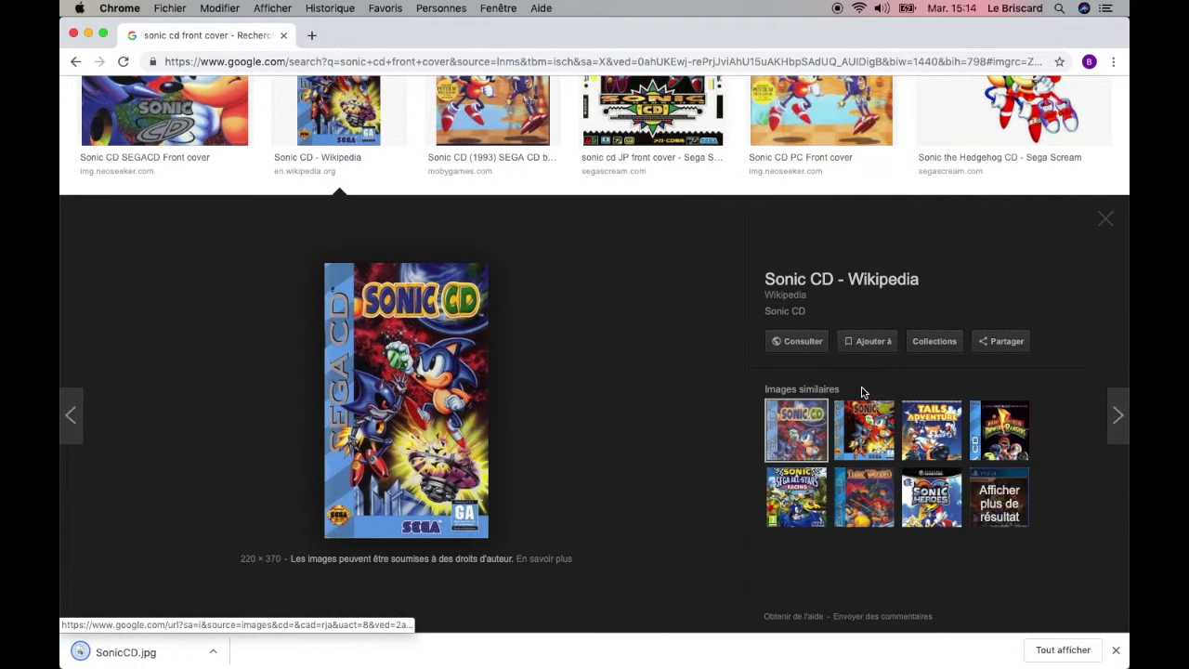
pyautogui.click(137, 8)
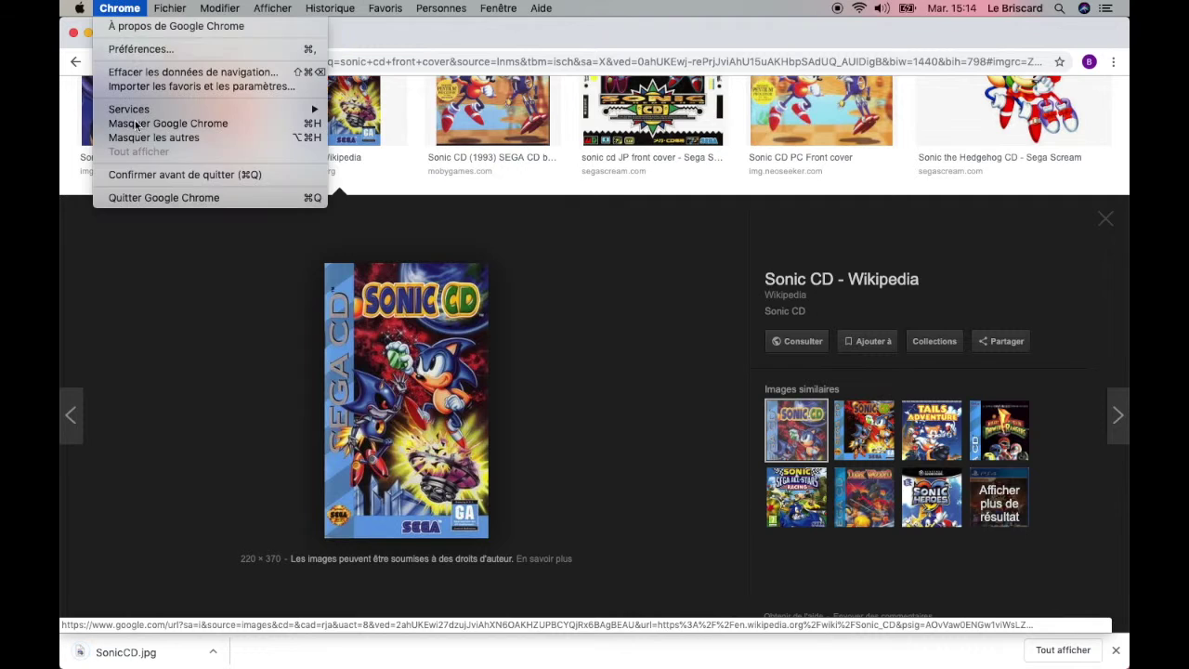
pyautogui.click(153, 194)
# - Replace Sonic CD's artwork in the OpenEmu library with SonicCD.jpg from the Sonic CD folder and bring the library window back into view
pyautogui.click(886, 29)
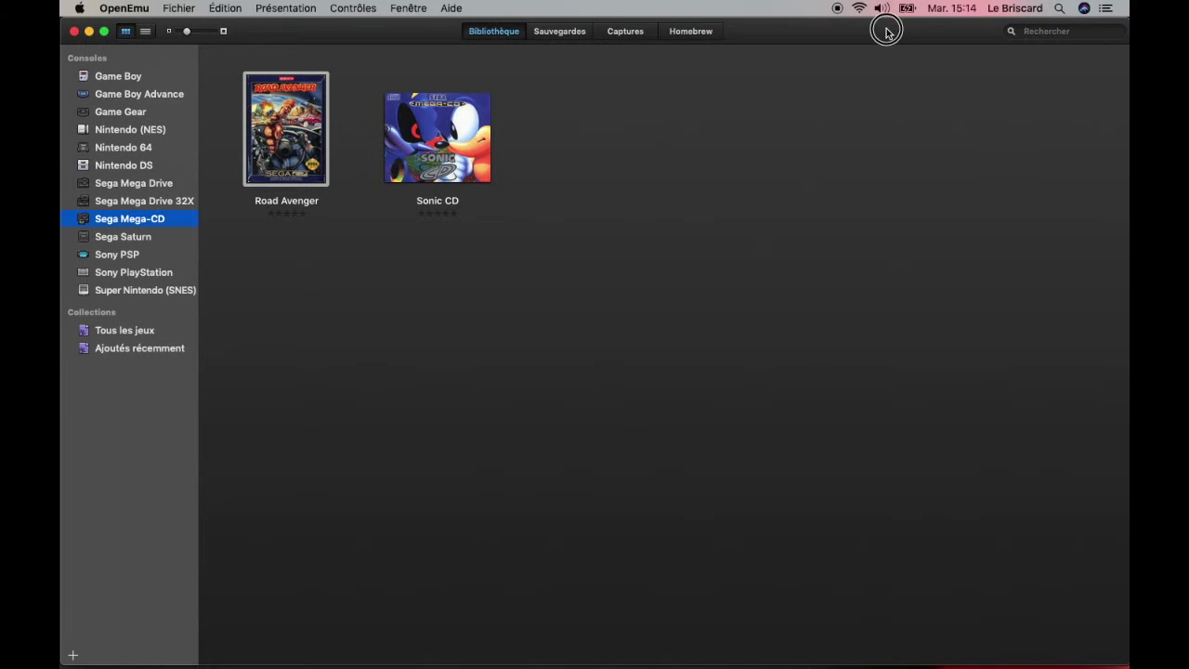
pyautogui.moveTo(901, 38); pyautogui.dragTo(734, 23)
pyautogui.doubleClick(1074, 281)
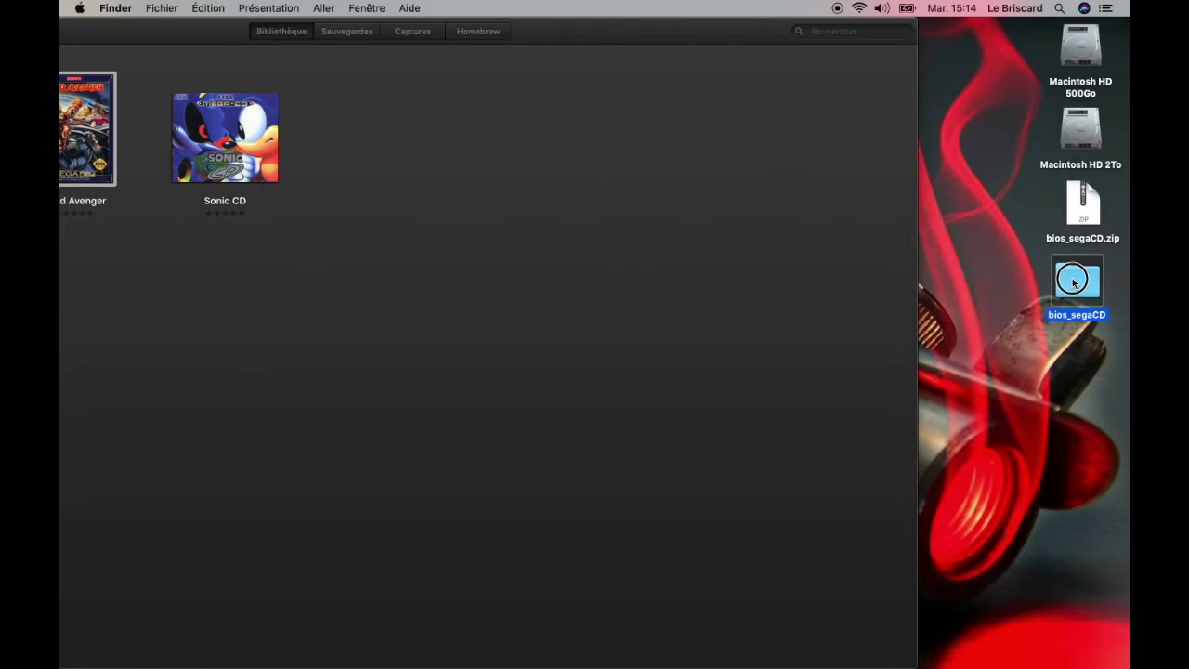
pyautogui.click(725, 175)
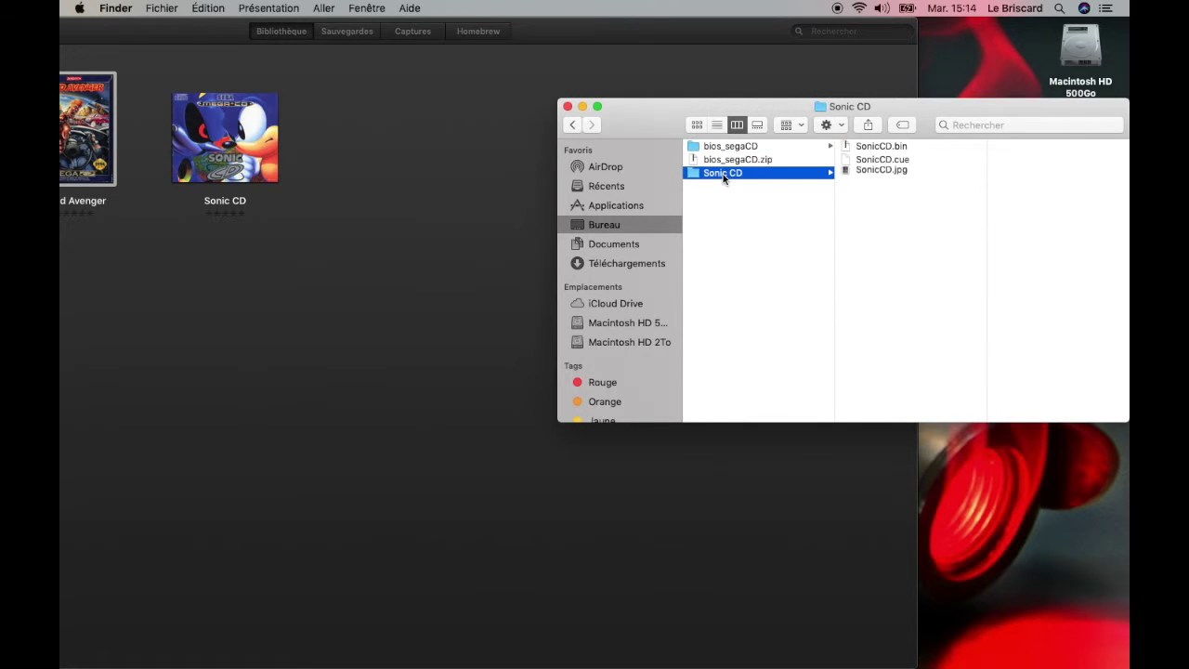
pyautogui.moveTo(887, 175); pyautogui.dragTo(235, 146)
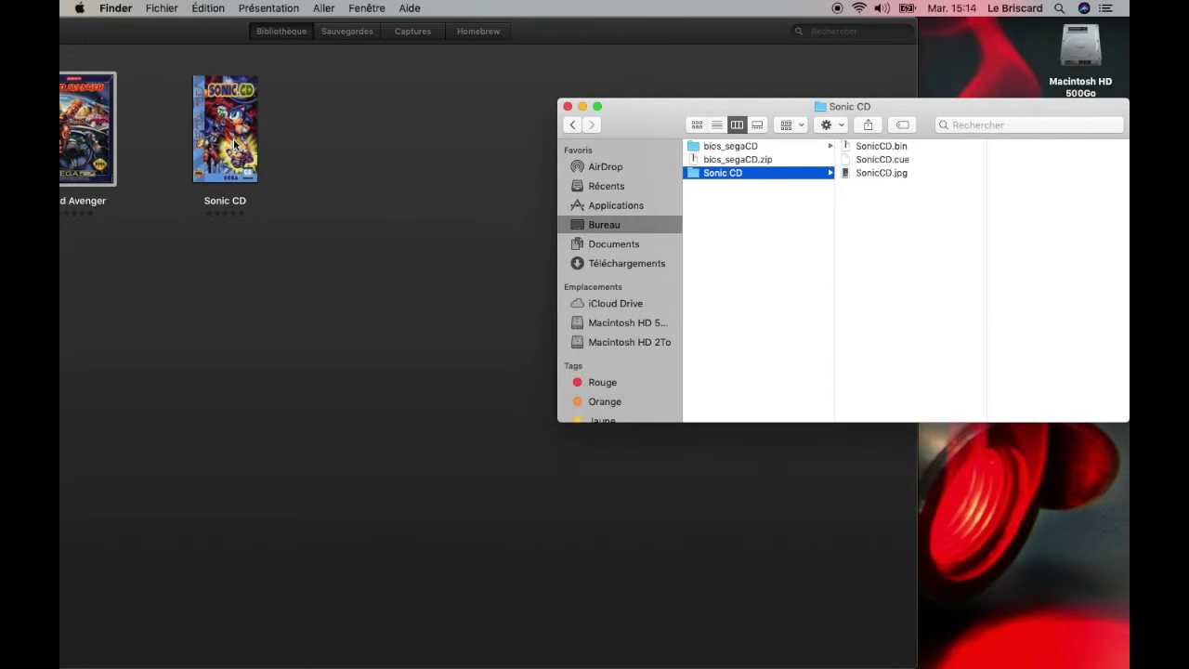
pyautogui.doubleClick(607, 31)
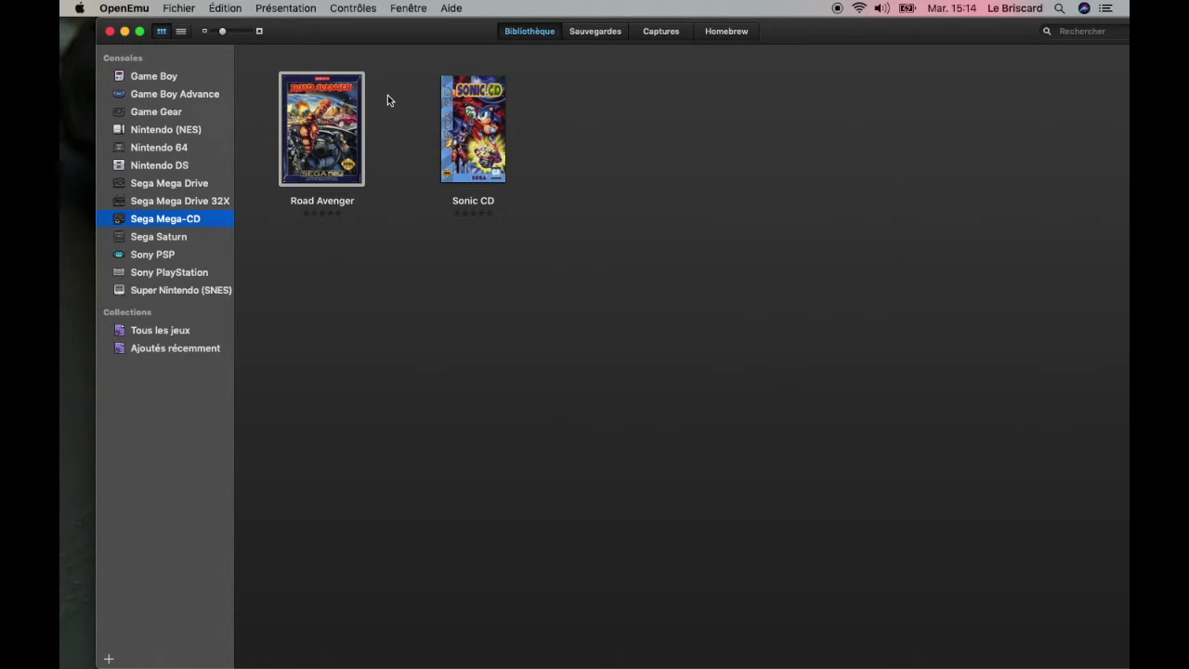
pyautogui.moveTo(415, 37); pyautogui.dragTo(379, 16)
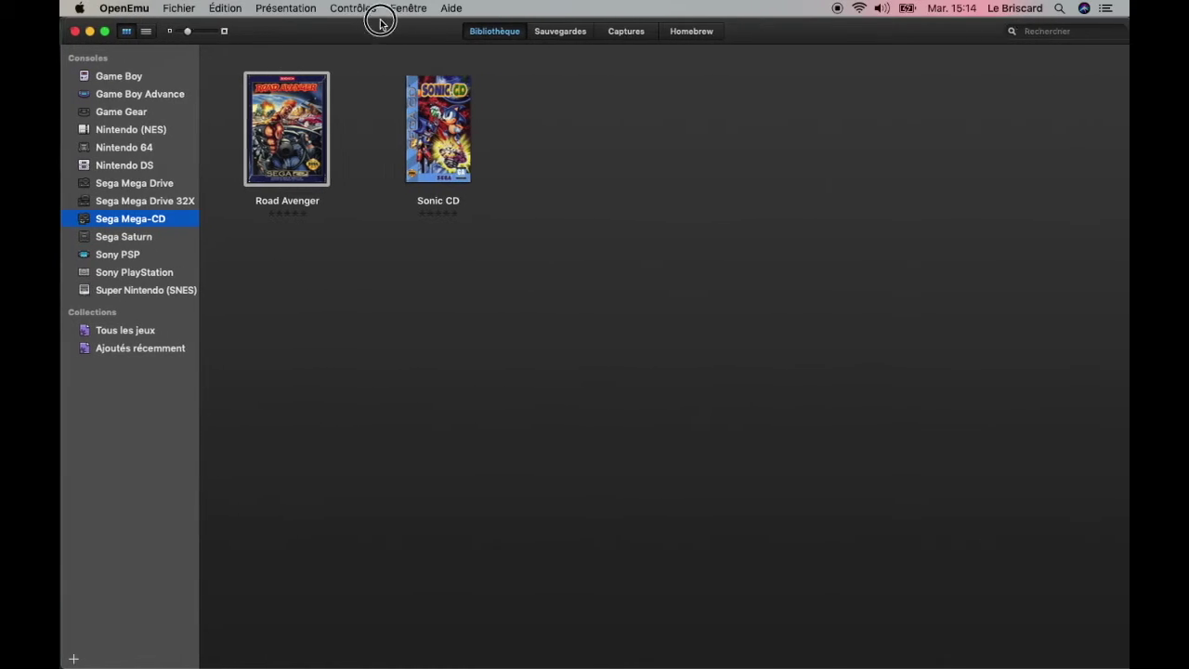
# - Launch Sonic CD from the library, pass the Mega-CD start screen and start a new game
pyautogui.doubleClick(436, 123)
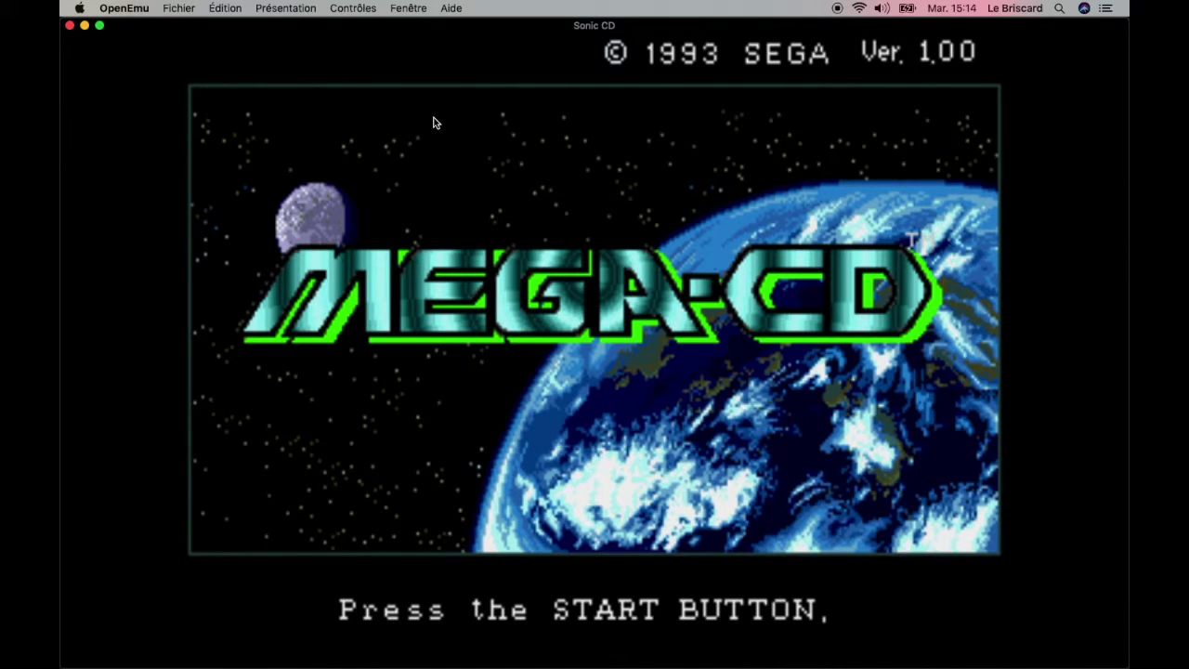
pyautogui.press('Return')
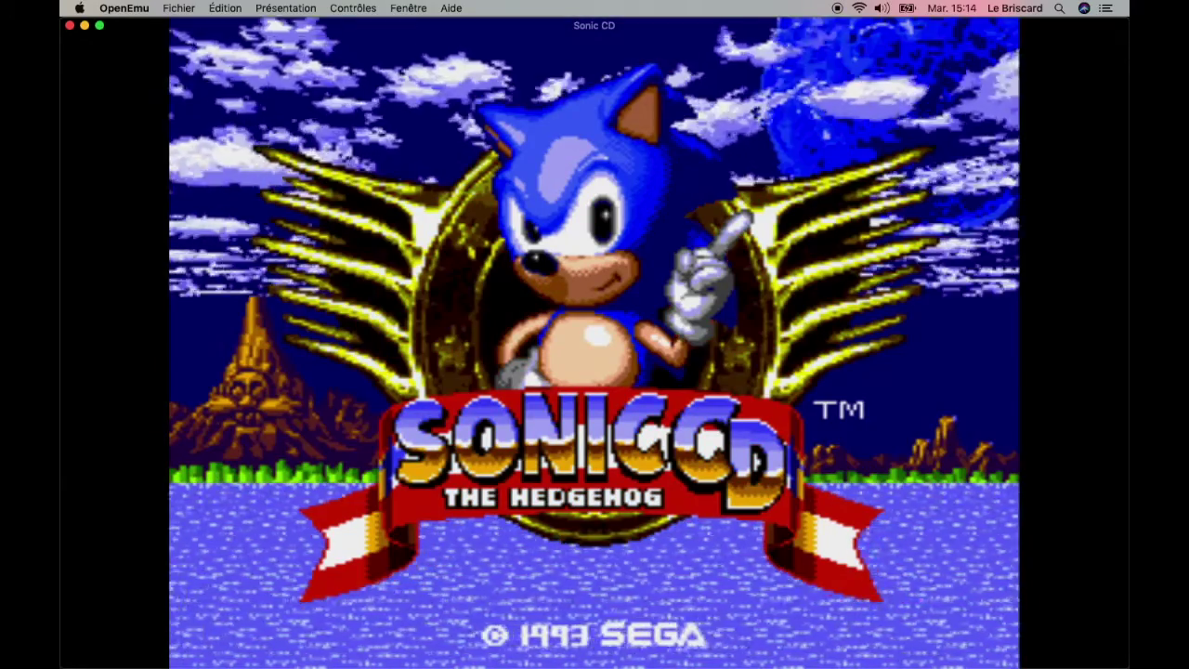
pyautogui.press('Return')
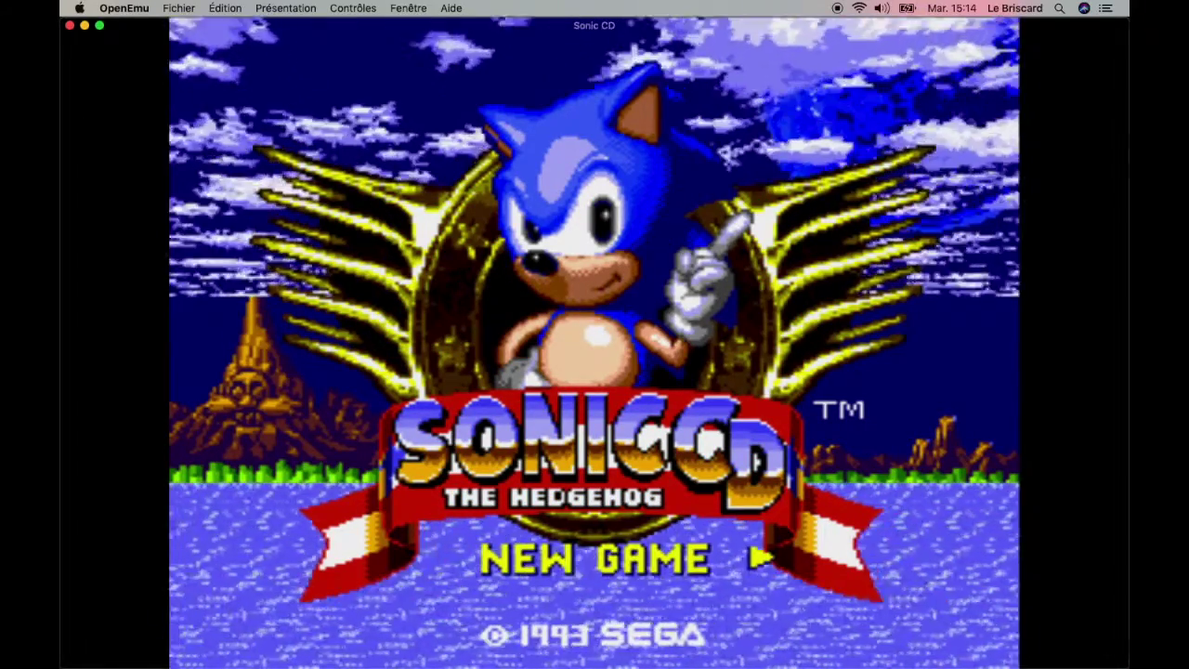
pyautogui.press('Return')
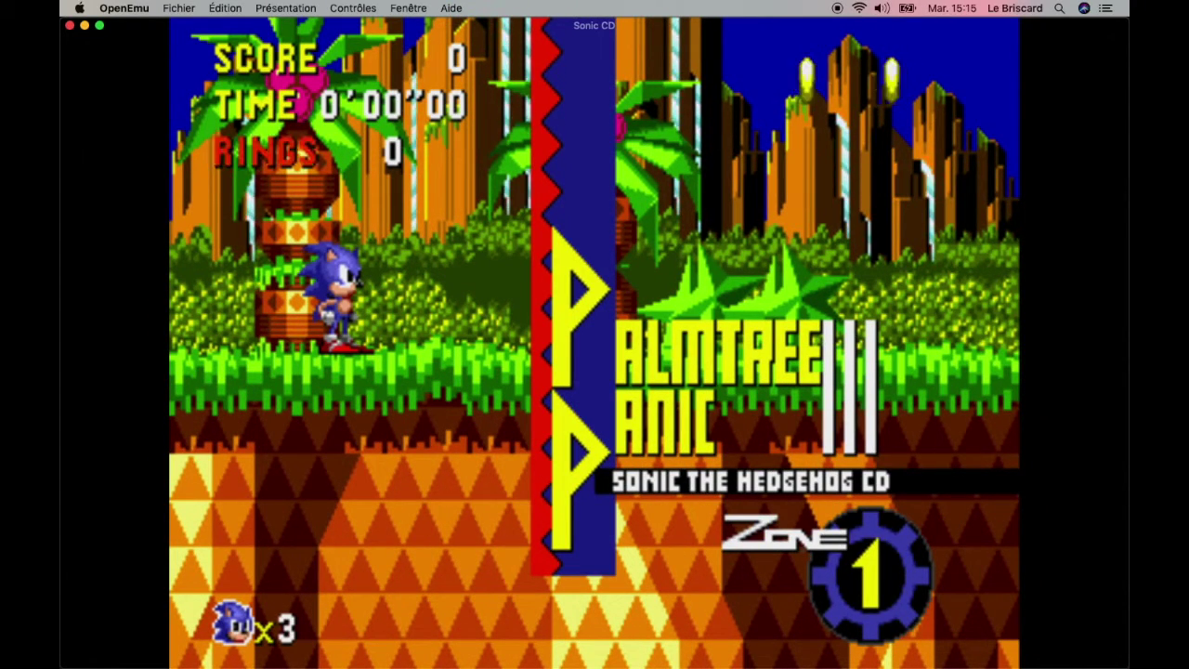
# - Test Palmtree Panic Zone 1 by running Sonic forward with several jumps, and stop the game to return to the library
pyautogui.press('Right')
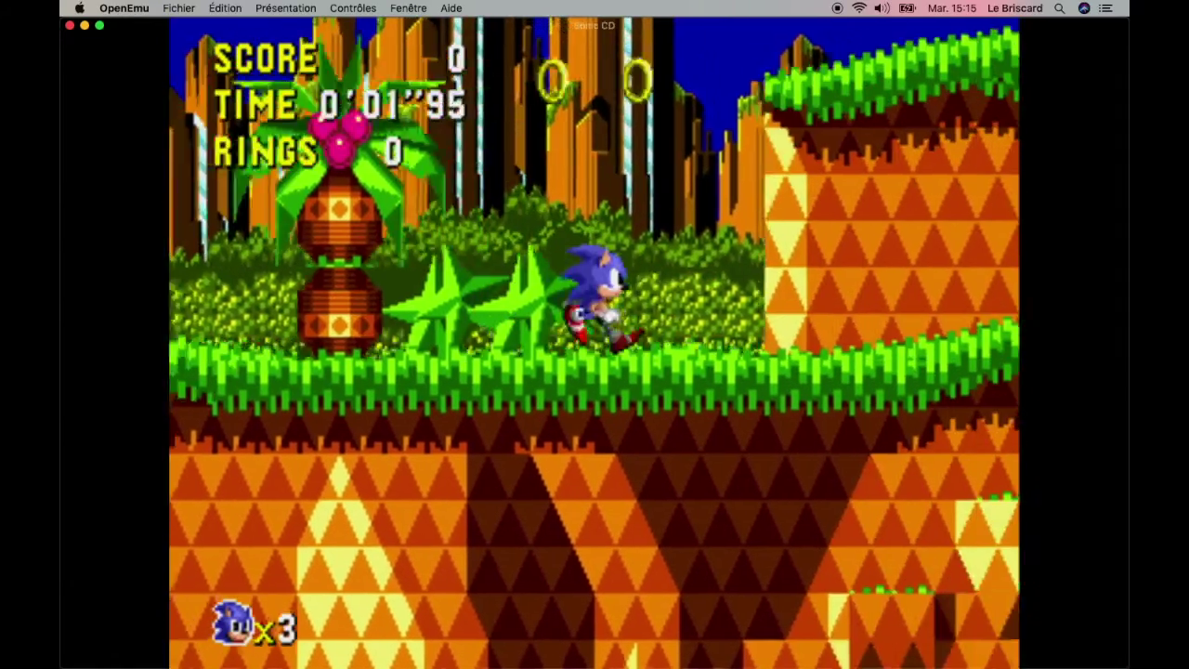
pyautogui.press('a')
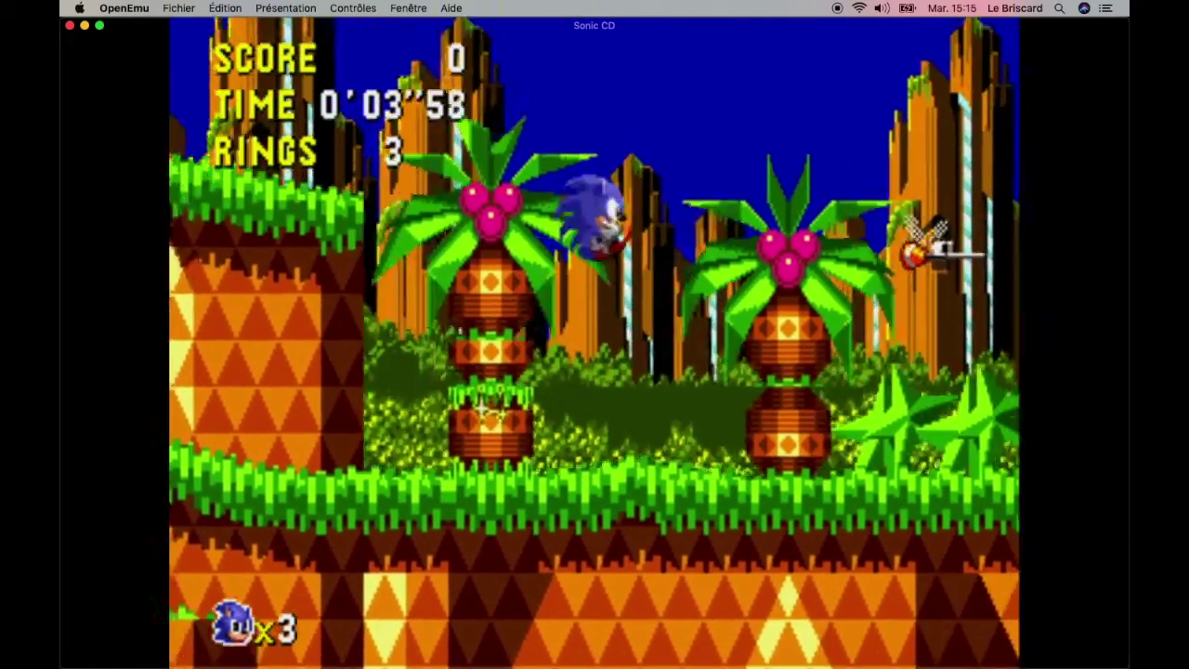
pyautogui.press('a')
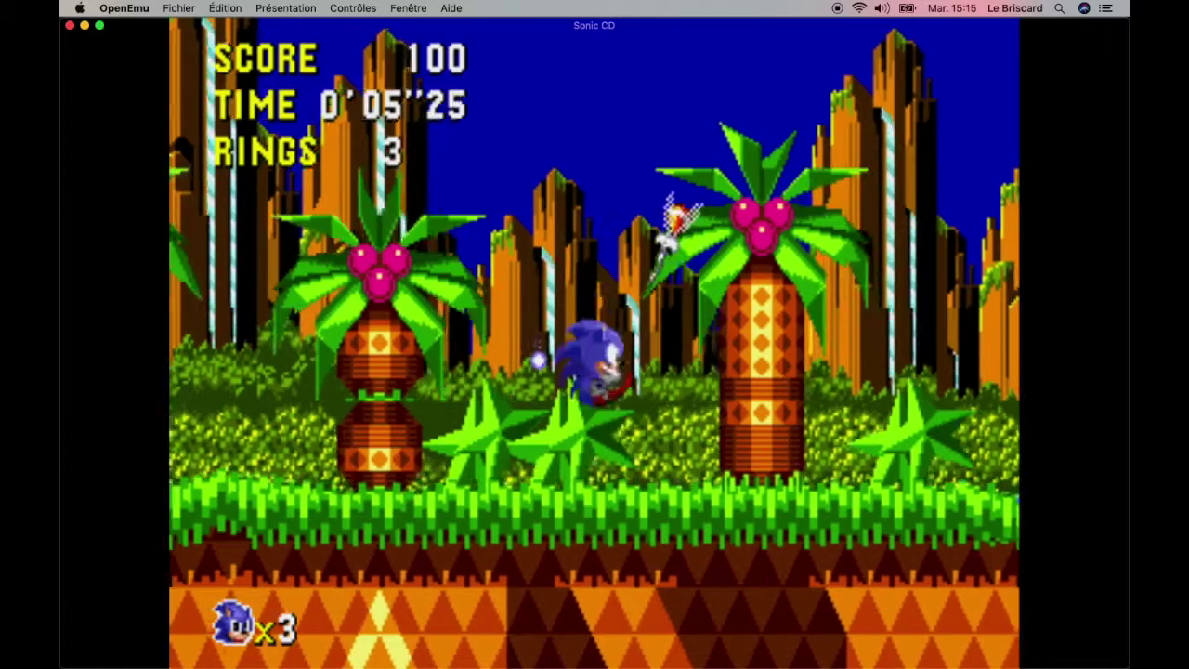
pyautogui.press('a')
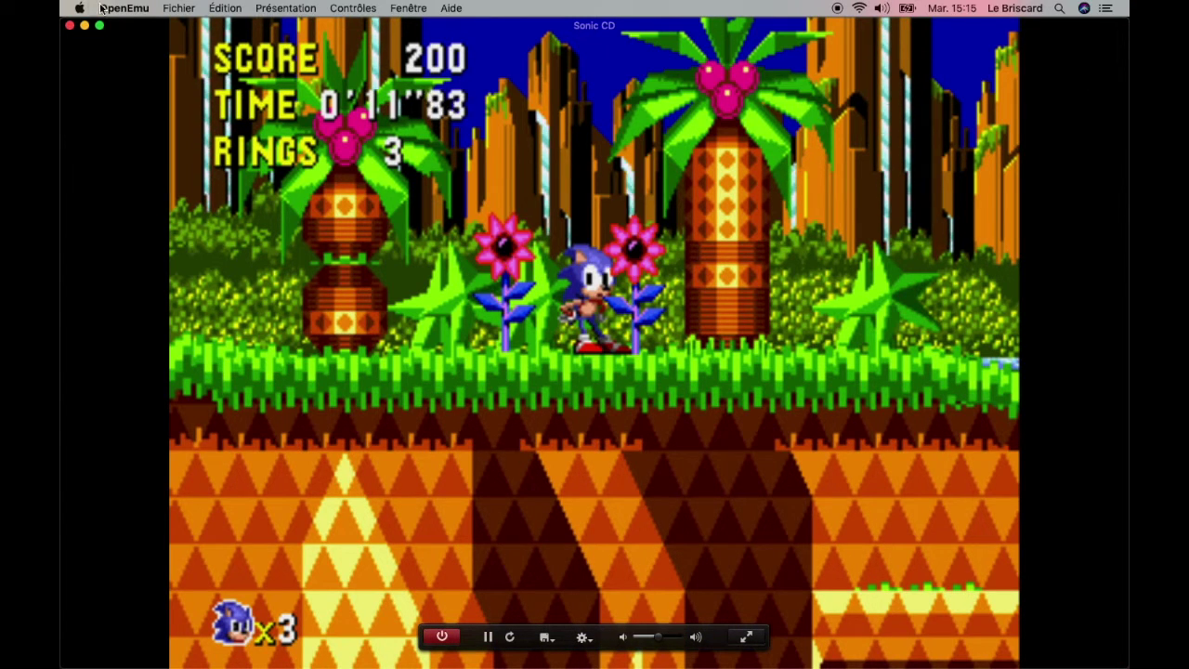
pyautogui.click(442, 637)
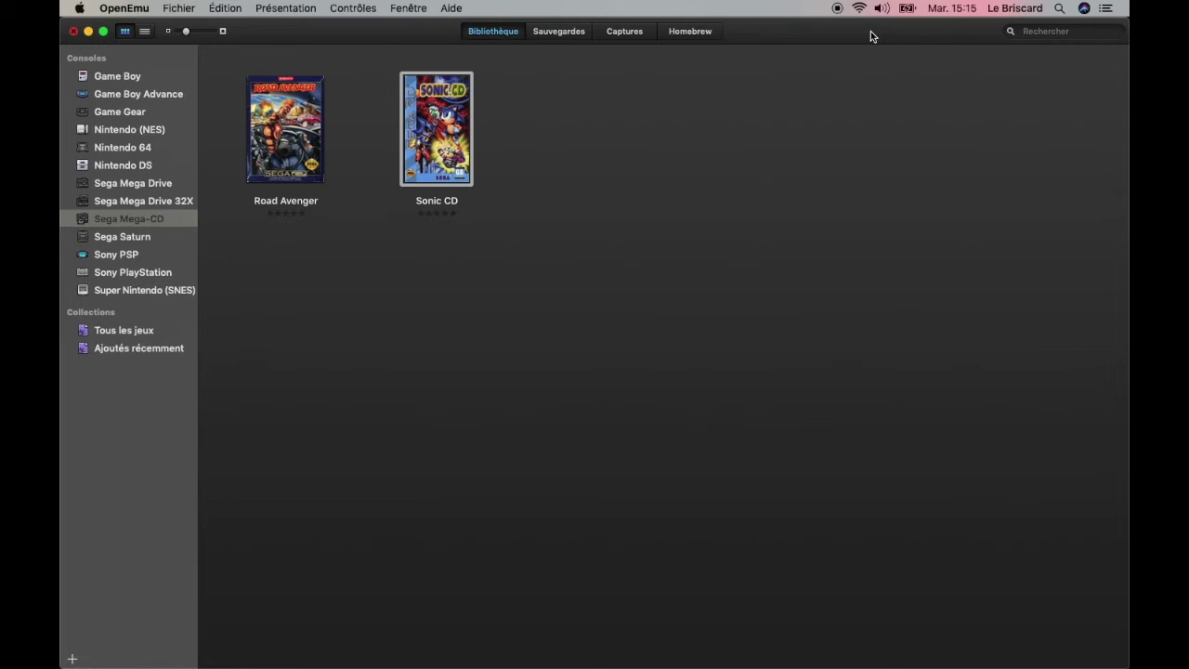
pyautogui.moveTo(870, 30); pyautogui.dragTo(870, 130)
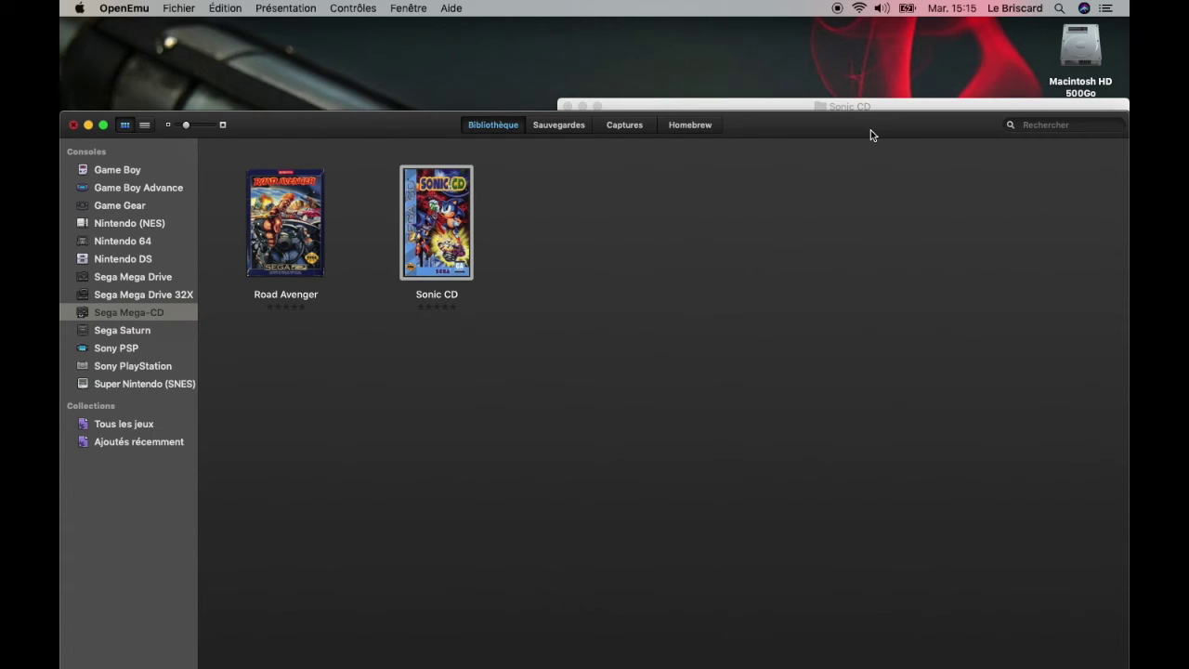
pyautogui.moveTo(870, 130); pyautogui.dragTo(866, 34)
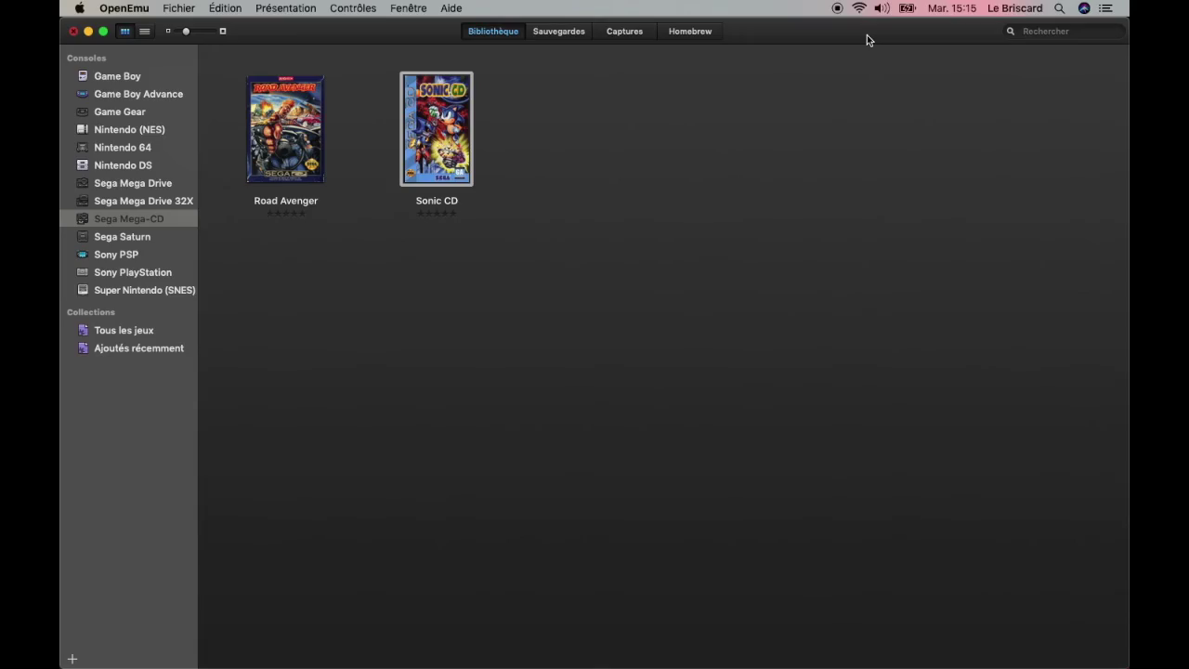